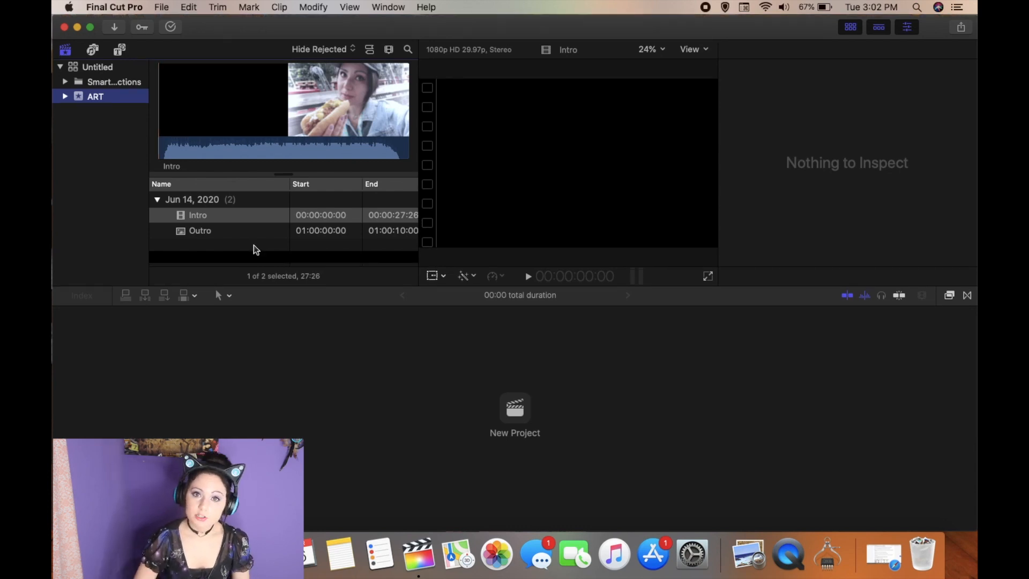
Step: Create a new library named Gaming Edits, saved on the external drive
{"action": "left_click", "coordinate": [249, 7]}
{"action": "mouse_move", "coordinate": [161, 7]}
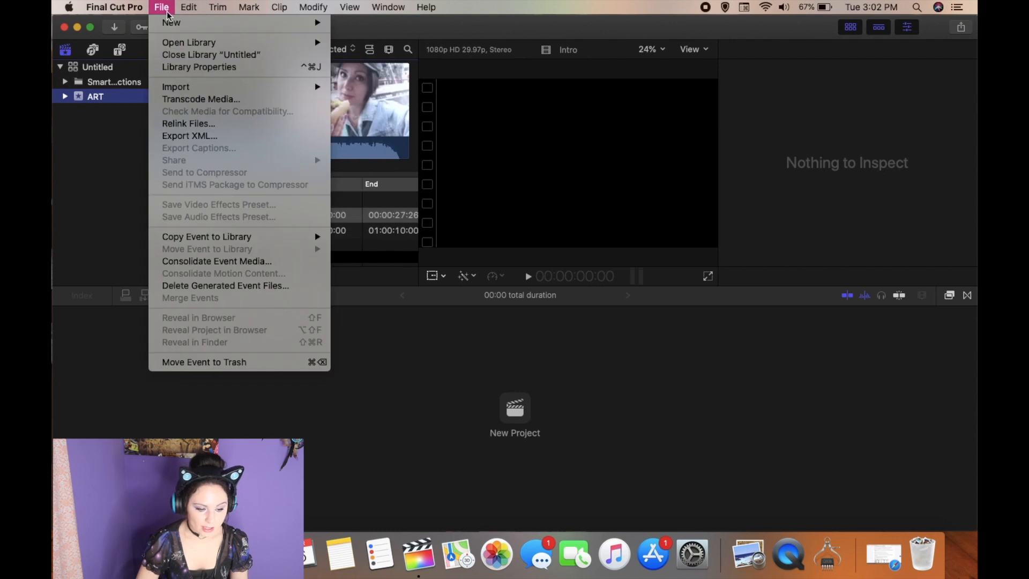
{"action": "left_click", "coordinate": [403, 53]}
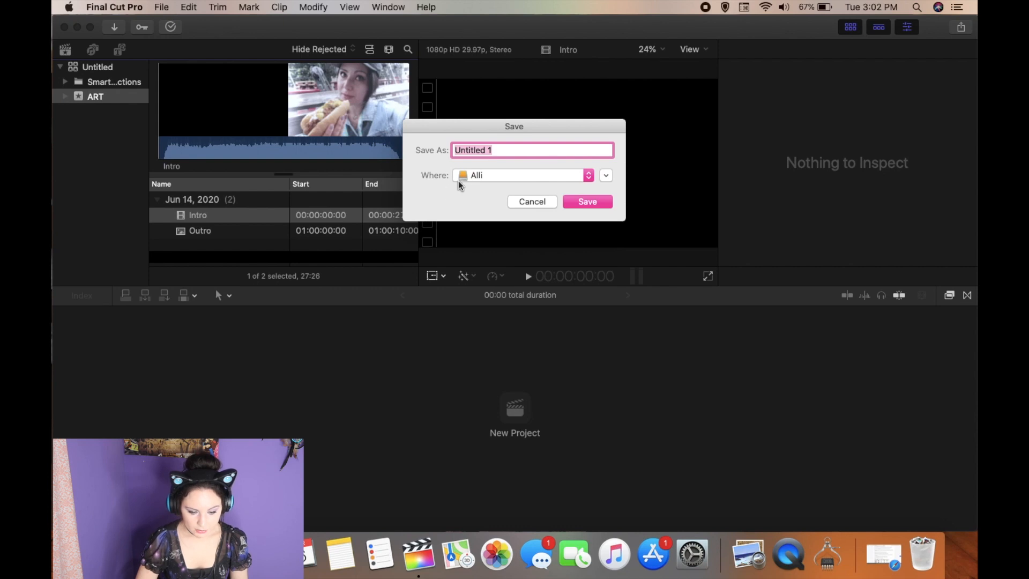
{"action": "left_click", "coordinate": [478, 179]}
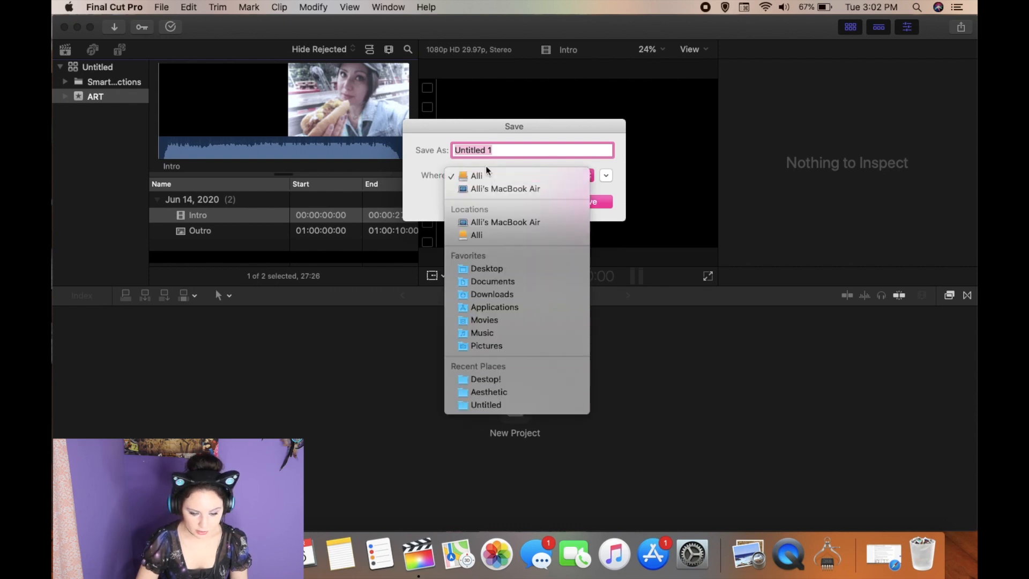
{"action": "left_click", "coordinate": [485, 176]}
{"action": "left_click_drag", "start_coordinate": [502, 152], "coordinate": [450, 144]}
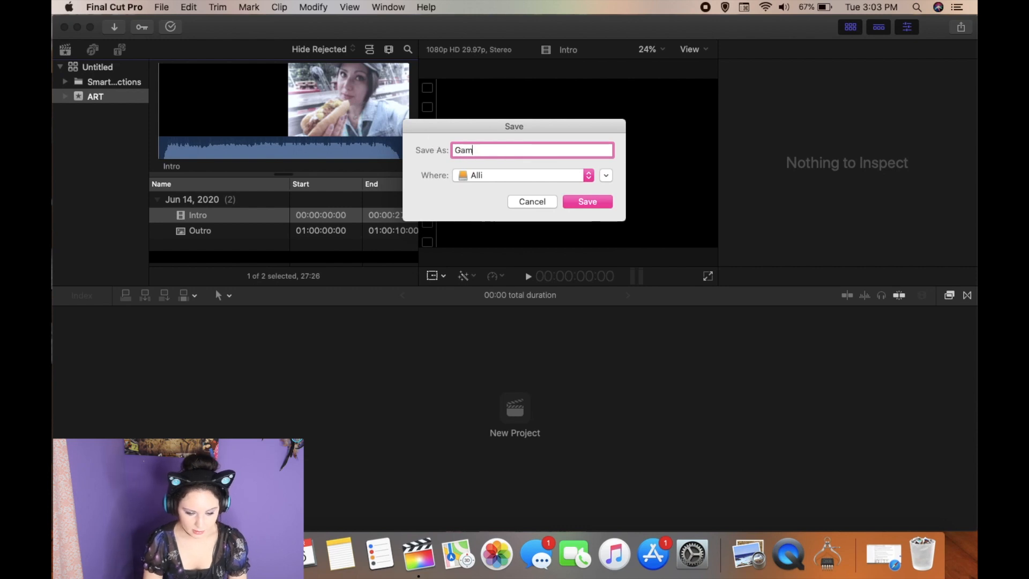
{"action": "type", "text": "Gaming Edits"}
{"action": "key", "text": "Return"}
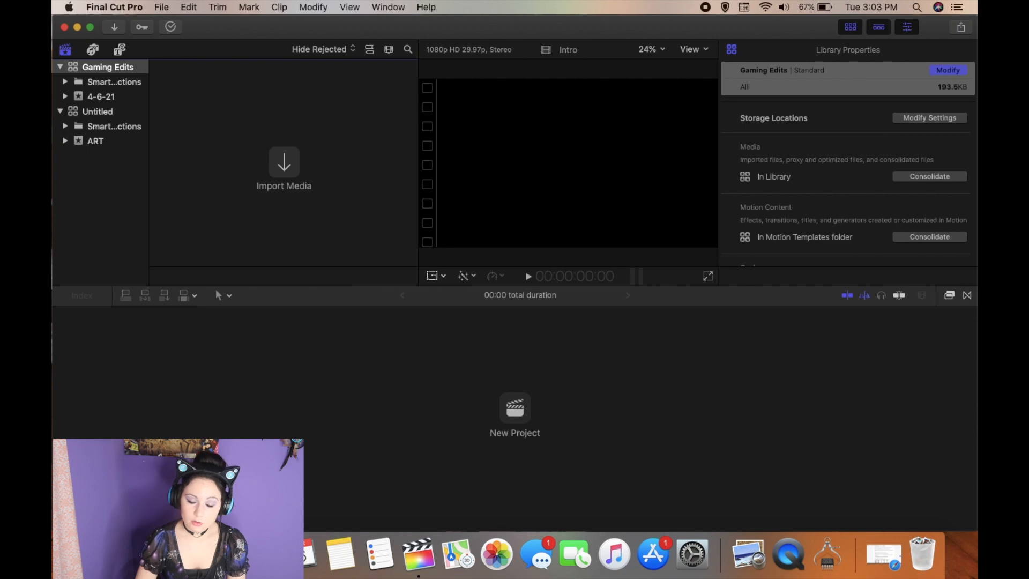
Step: Create a new project named Gaming Edits in the 4-6-21 event with the default video settings
{"action": "left_click", "coordinate": [521, 413]}
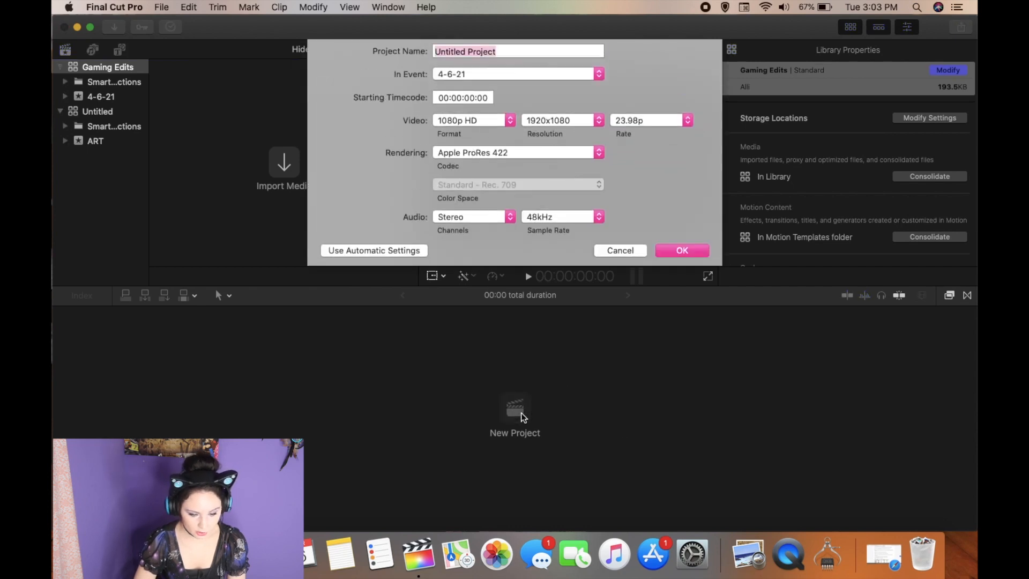
{"action": "type", "text": "Gaming Edits"}
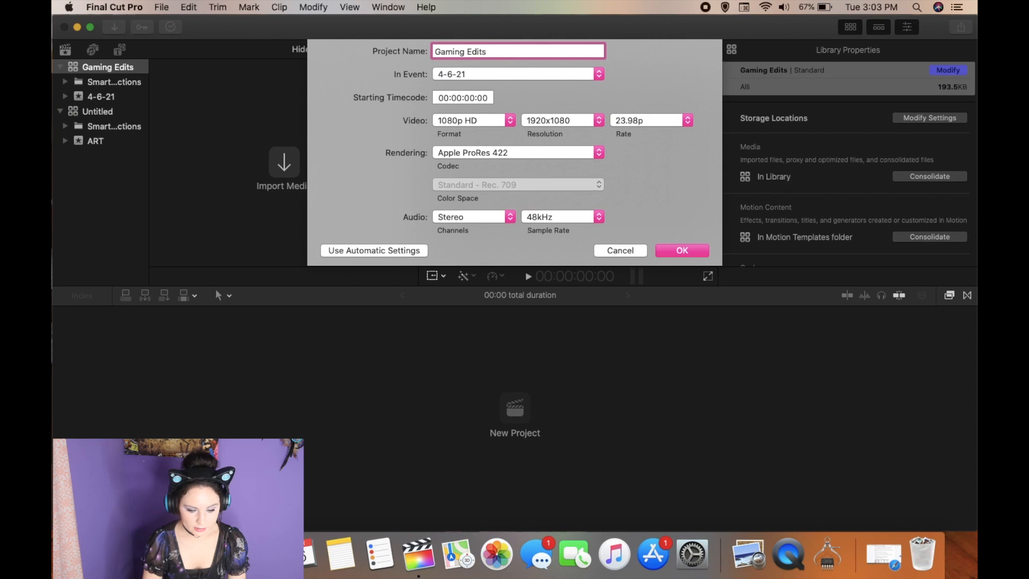
{"action": "key", "text": "Return"}
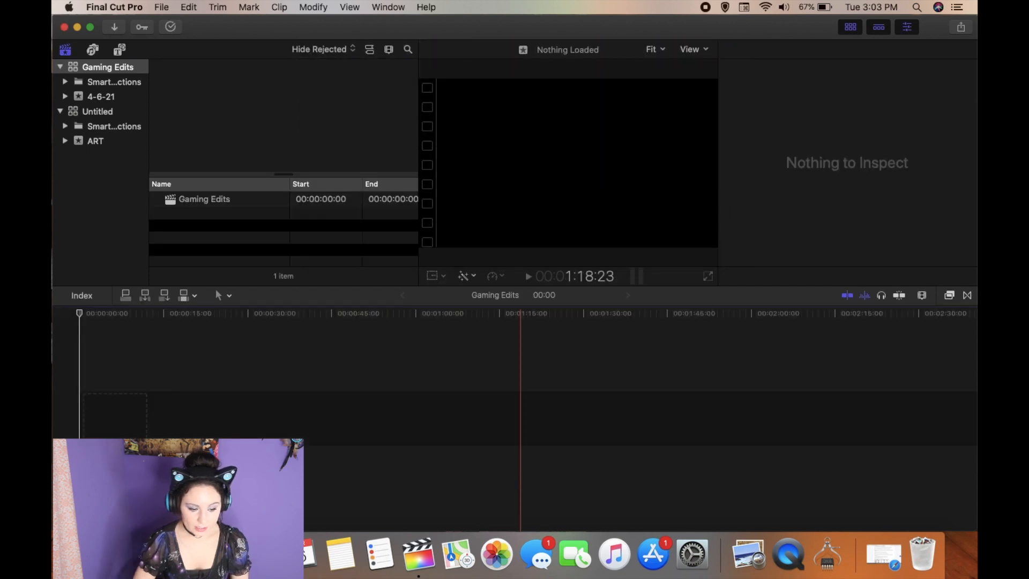
Step: Add the Intro clip from the ART event to the timeline start, shorten it to about 4:09 and play it back
{"action": "left_click", "coordinate": [96, 140]}
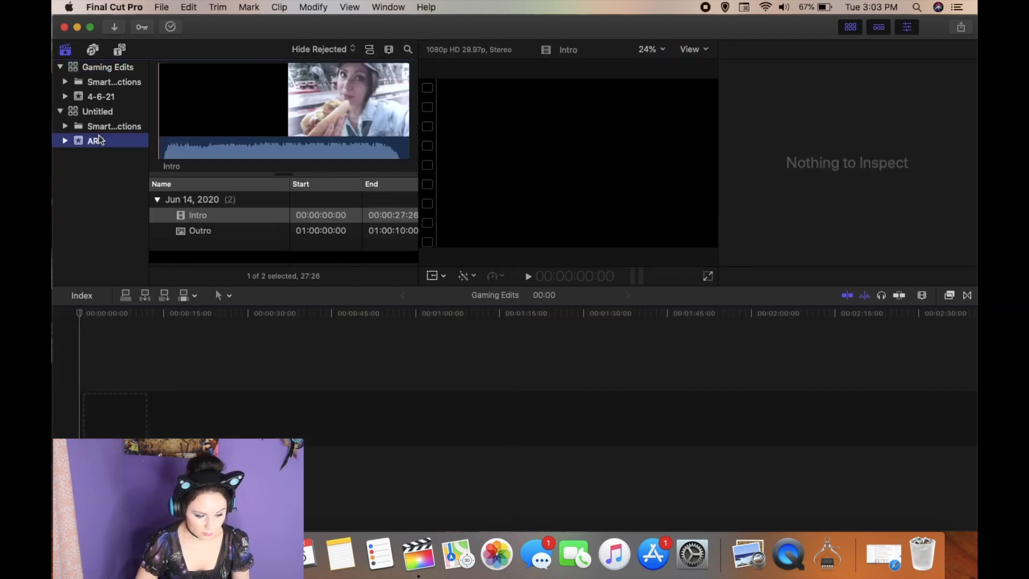
{"action": "left_click_drag", "start_coordinate": [218, 224], "coordinate": [146, 426]}
{"action": "left_click_drag", "start_coordinate": [234, 421], "coordinate": [95, 433]}
{"action": "left_click", "coordinate": [77, 450]}
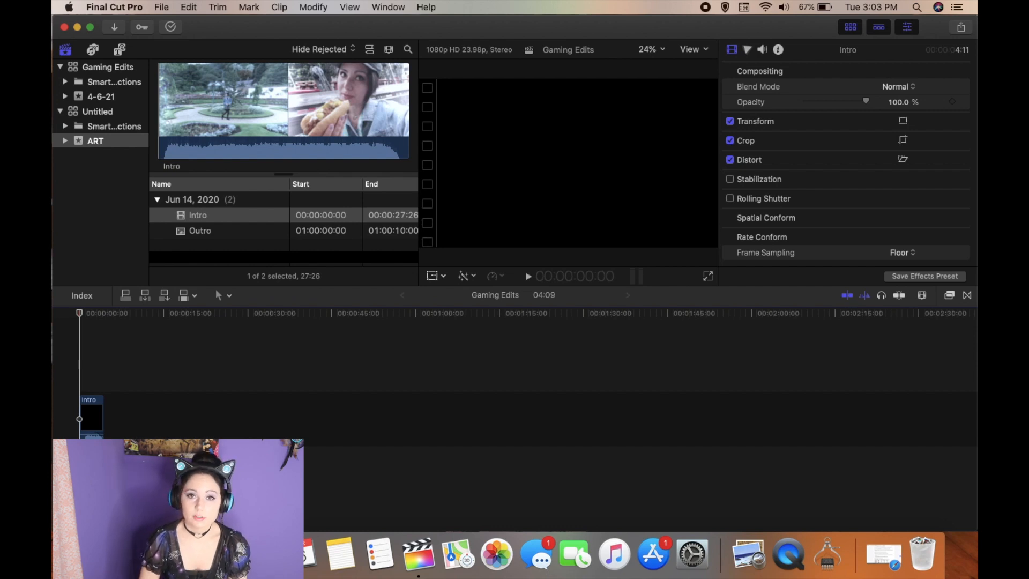
{"action": "key", "text": "space"}
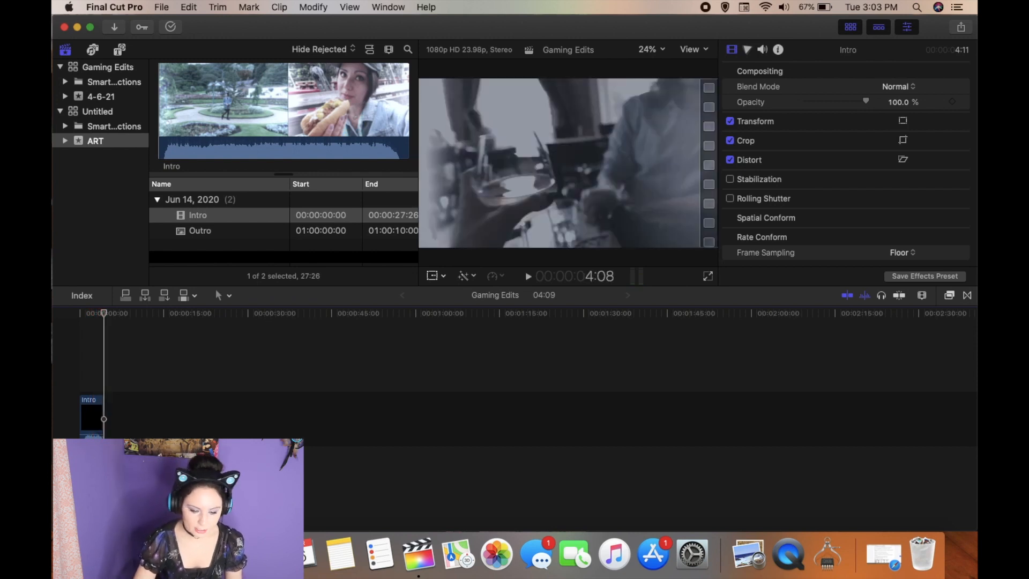
Step: Trim the end of the Intro clip to a project duration of 4:04 and play back its ending
{"action": "scroll", "coordinate": [111, 408], "scroll_direction": "up", "scroll_amount": 10}
{"action": "scroll", "coordinate": [112, 405], "scroll_direction": "left", "scroll_amount": 10}
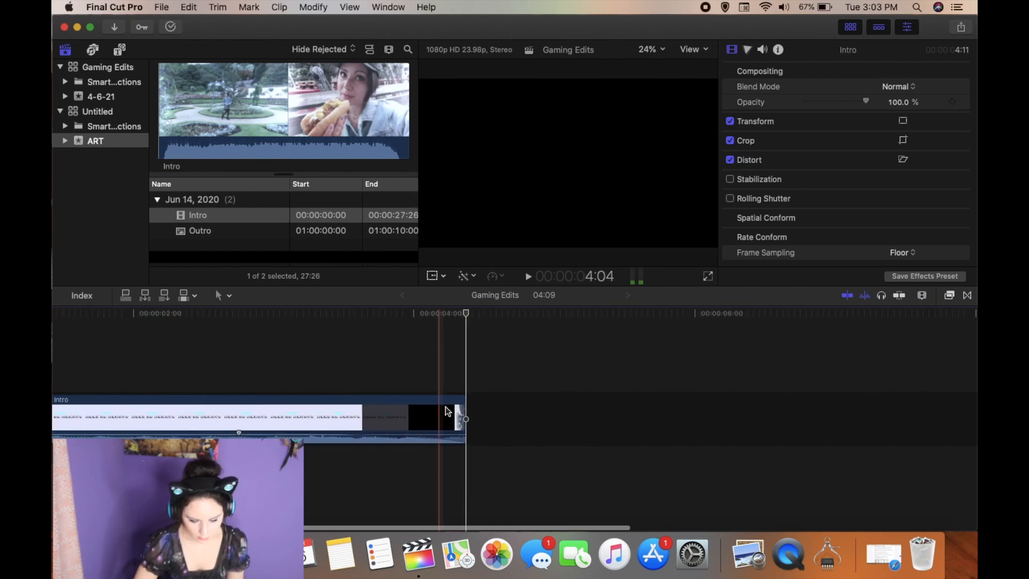
{"action": "left_click_drag", "start_coordinate": [461, 415], "coordinate": [434, 410]}
{"action": "key", "text": "space"}
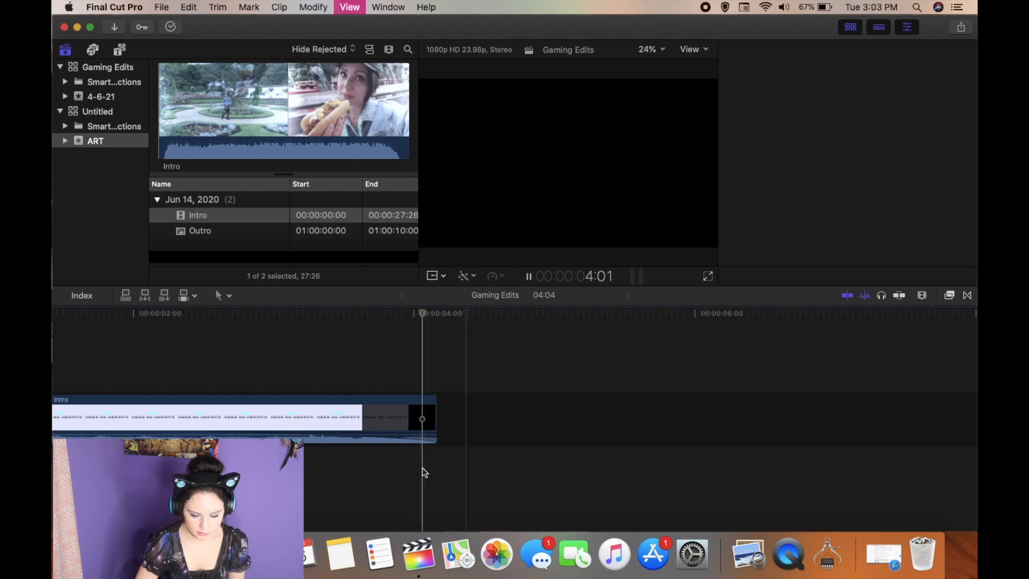
Step: Add the Screen Recording file from the desktop to the timeline directly after the Intro clip
{"action": "scroll", "coordinate": [425, 473], "scroll_direction": "right", "scroll_amount": 3}
{"action": "left_click_drag", "start_coordinate": [818, 31], "coordinate": [736, 27]}
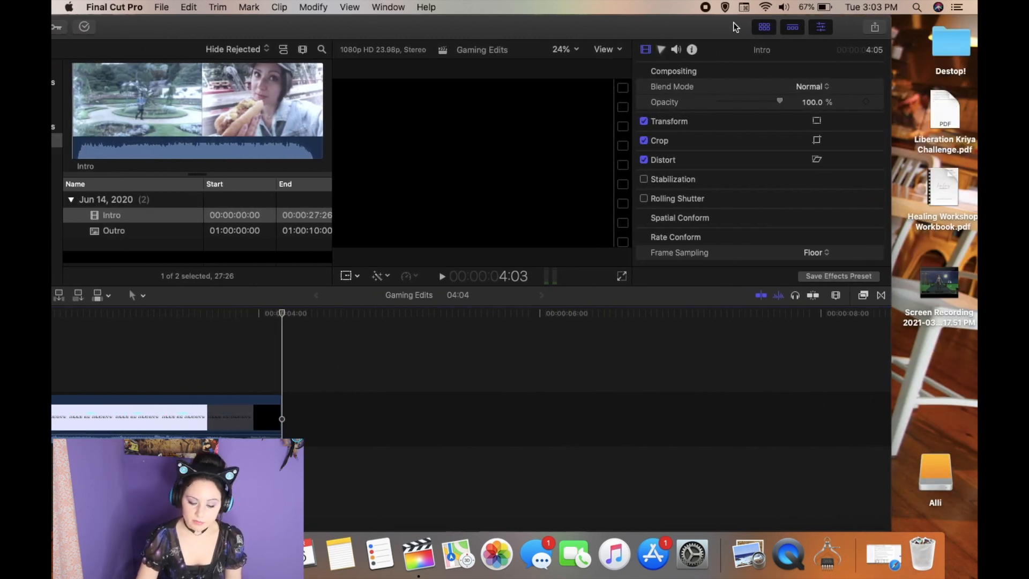
{"action": "mouse_move", "coordinate": [960, 293]}
{"action": "left_click_drag", "start_coordinate": [943, 296], "coordinate": [292, 435]}
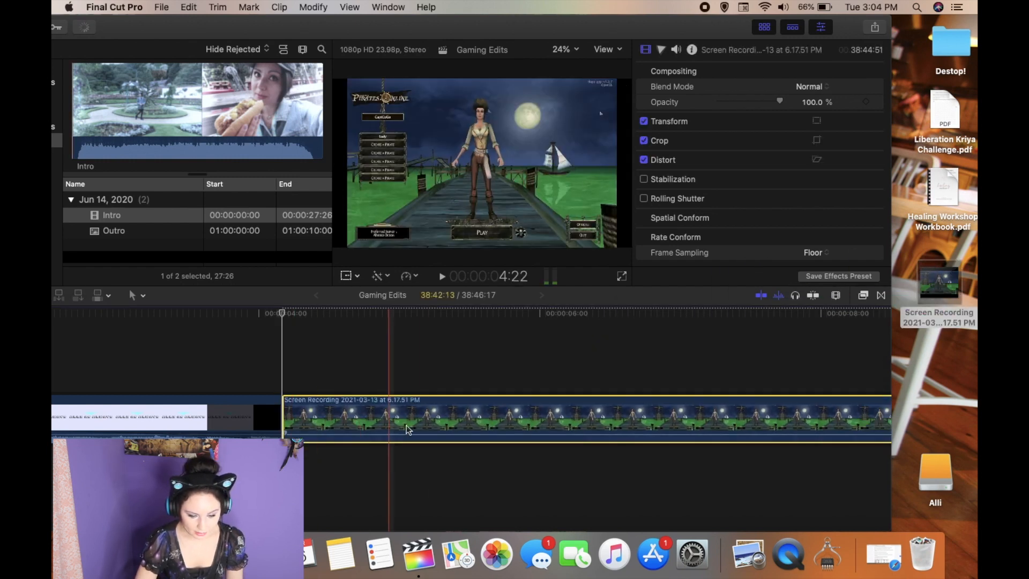
{"action": "left_click_drag", "start_coordinate": [613, 30], "coordinate": [697, 31]}
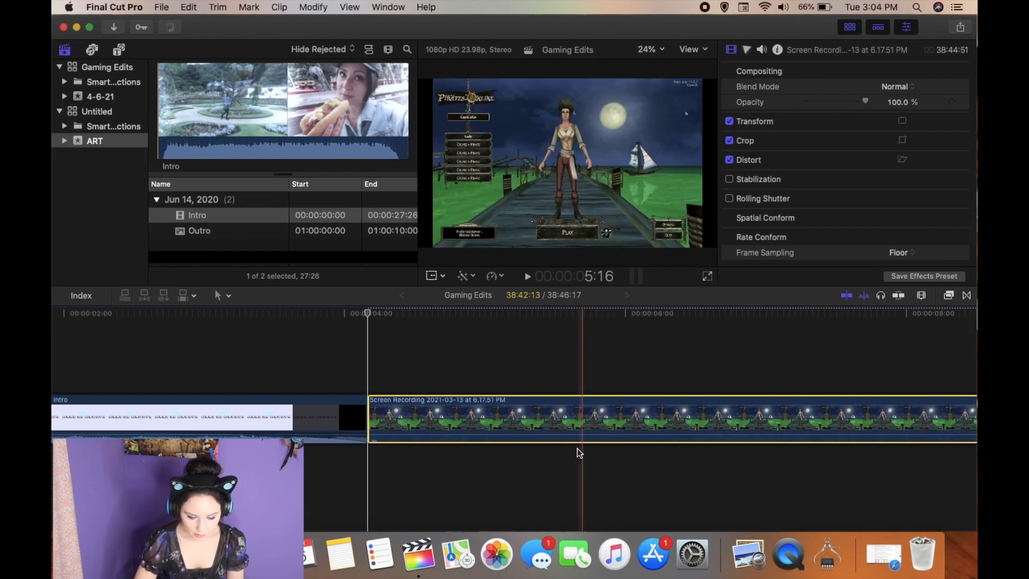
Step: Play through the opening part of the screen recording in the timeline to check its picture and audio
{"action": "key", "text": "space"}
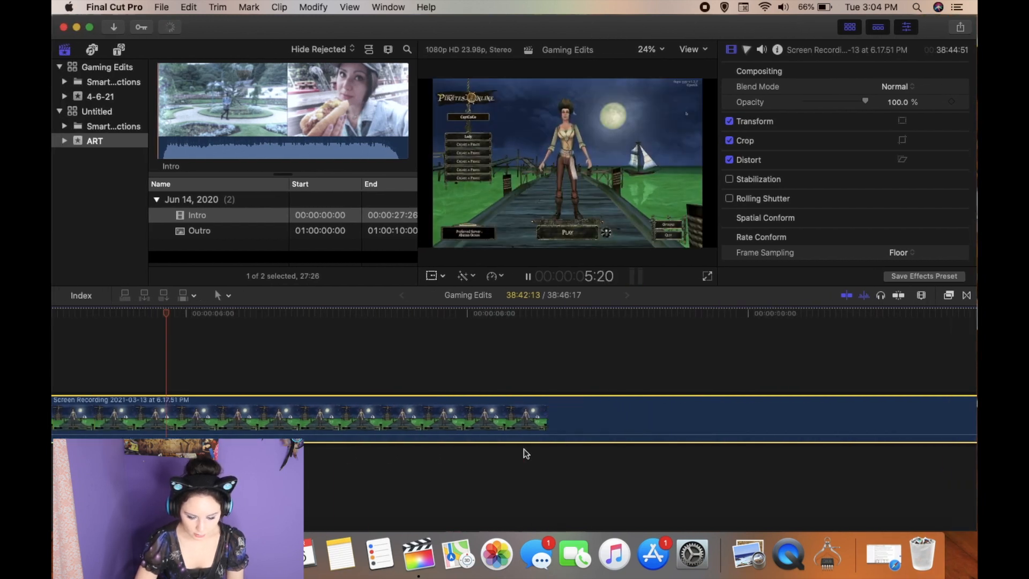
{"action": "key", "text": "super+minus"}
{"action": "key", "text": "super+minus"}
{"action": "key", "text": "super+minus"}
{"action": "key", "text": "super+minus"}
{"action": "key", "text": "super+minus"}
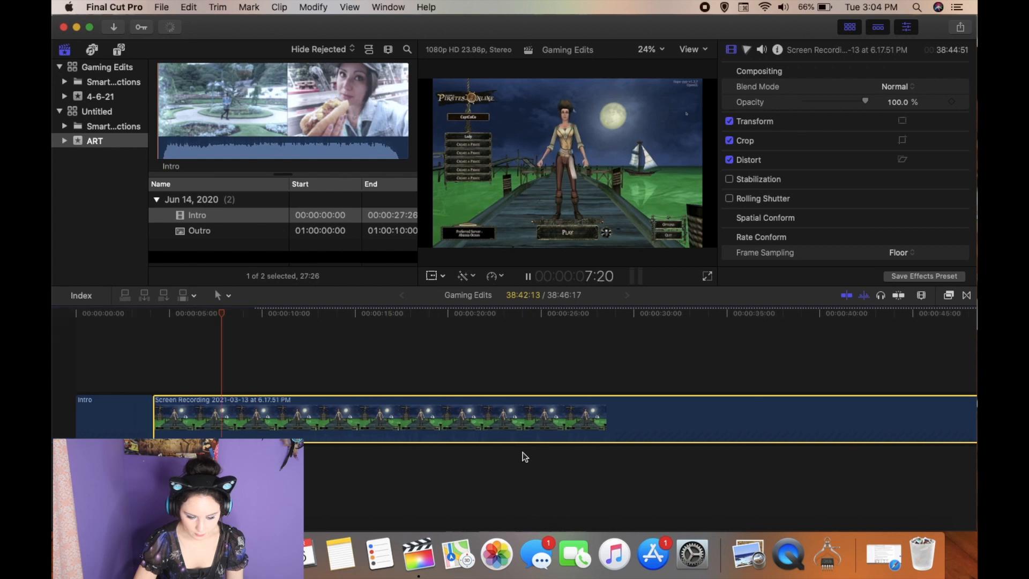
{"action": "key", "text": "space"}
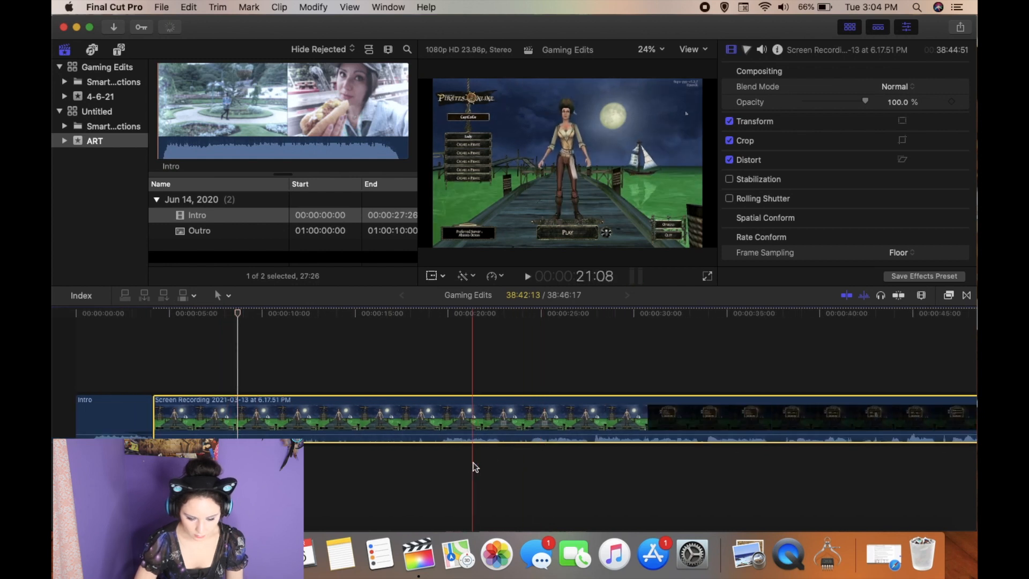
{"action": "key", "text": "space"}
{"action": "key", "text": "space"}
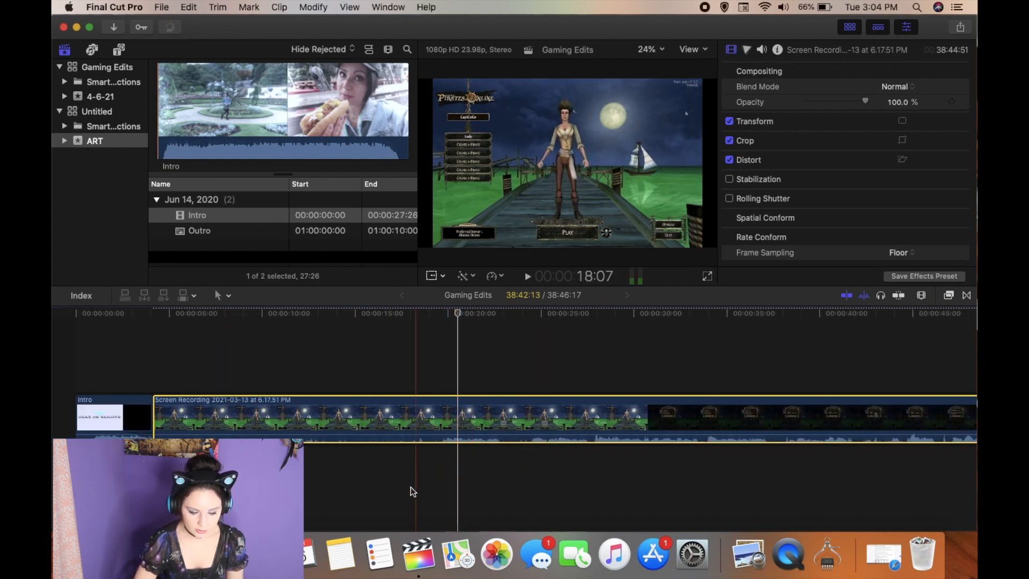
{"action": "key", "text": "space"}
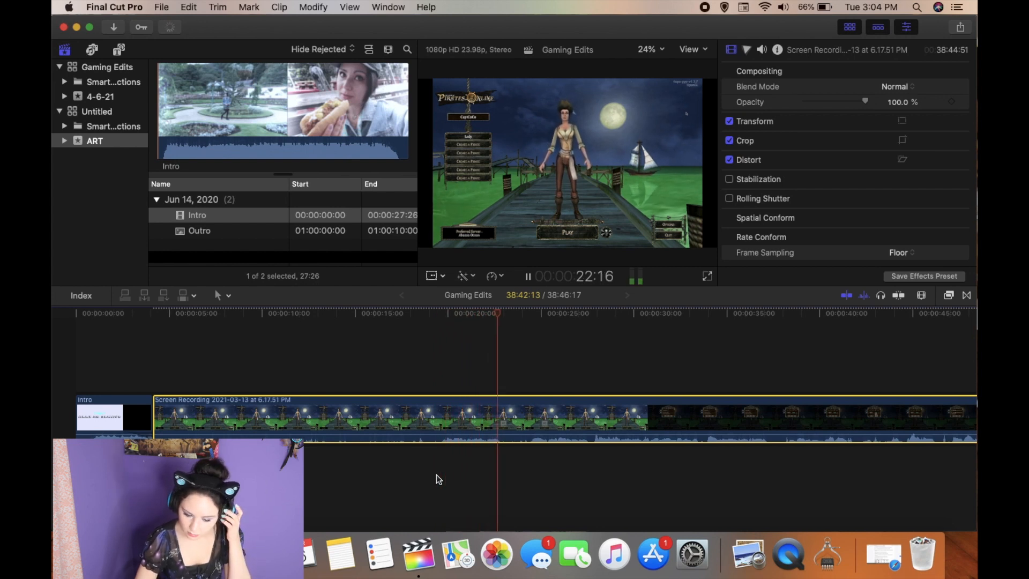
{"action": "key", "text": "space"}
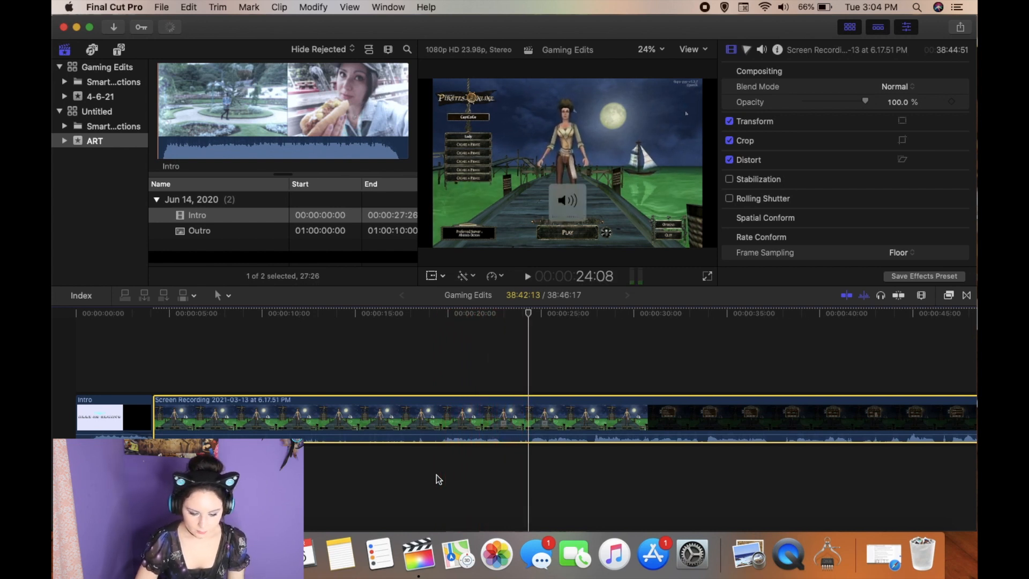
Step: Raise the audio level of the screen recording clip slightly
{"action": "left_click", "coordinate": [435, 474]}
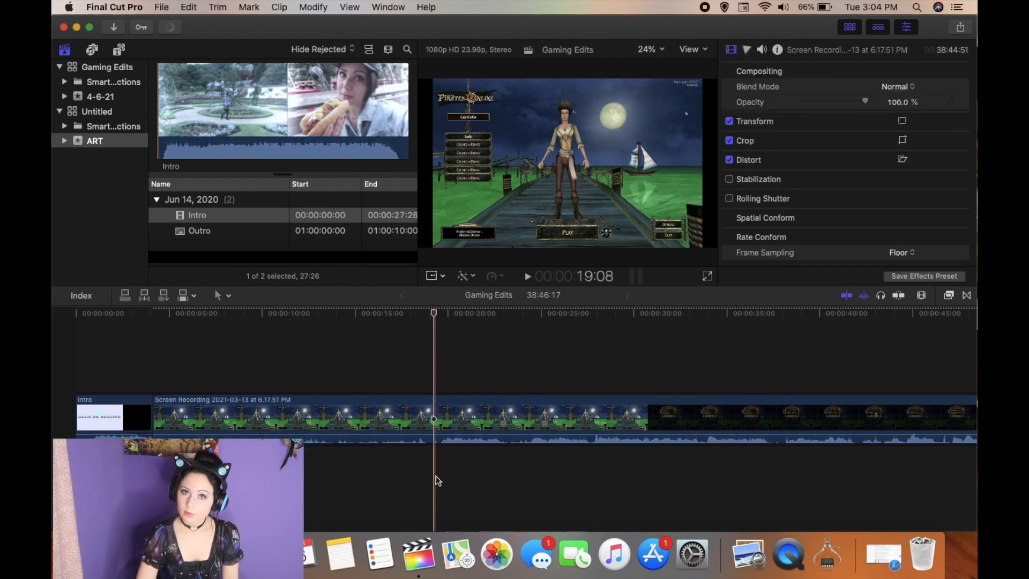
{"action": "left_click_drag", "start_coordinate": [429, 436], "coordinate": [429, 432]}
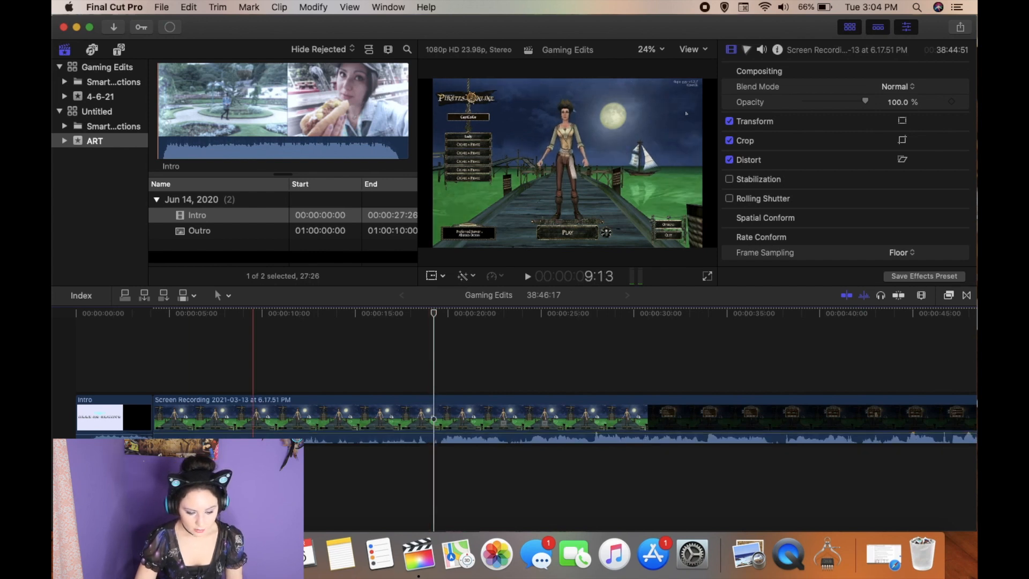
{"action": "scroll", "coordinate": [294, 434], "scroll_direction": "left", "scroll_amount": 1}
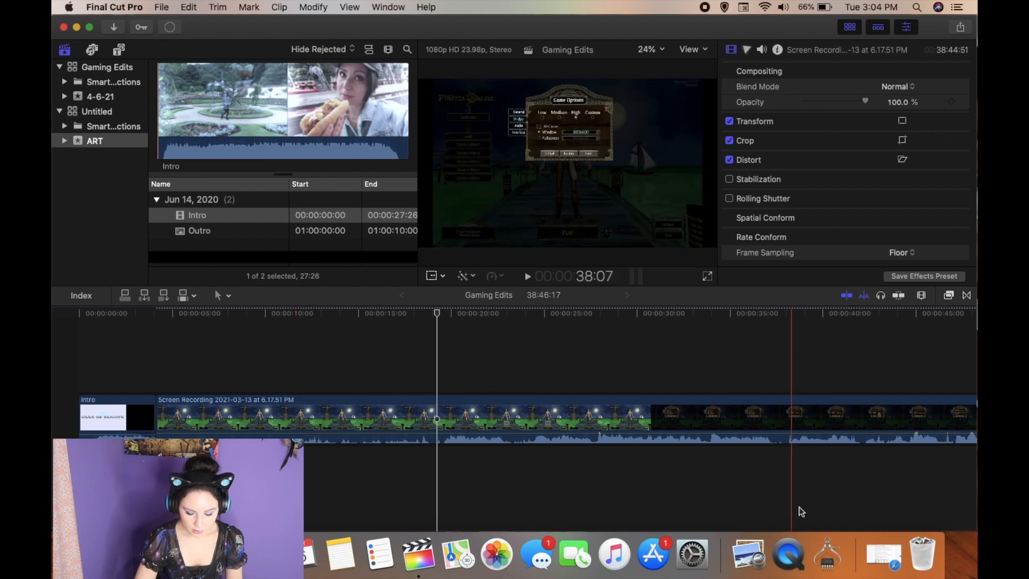
{"action": "right_click", "coordinate": [828, 555]}
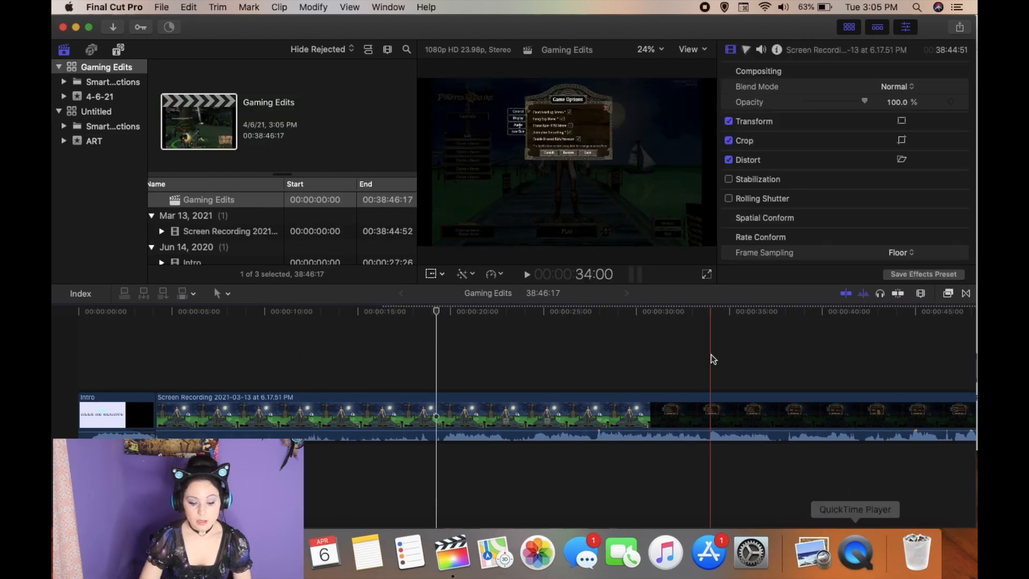
Step: Import the movies MVI_4027 through MVI_4030 from the external drive into the existing 4-6-21 event, copying them to the library
{"action": "left_click", "coordinate": [115, 27]}
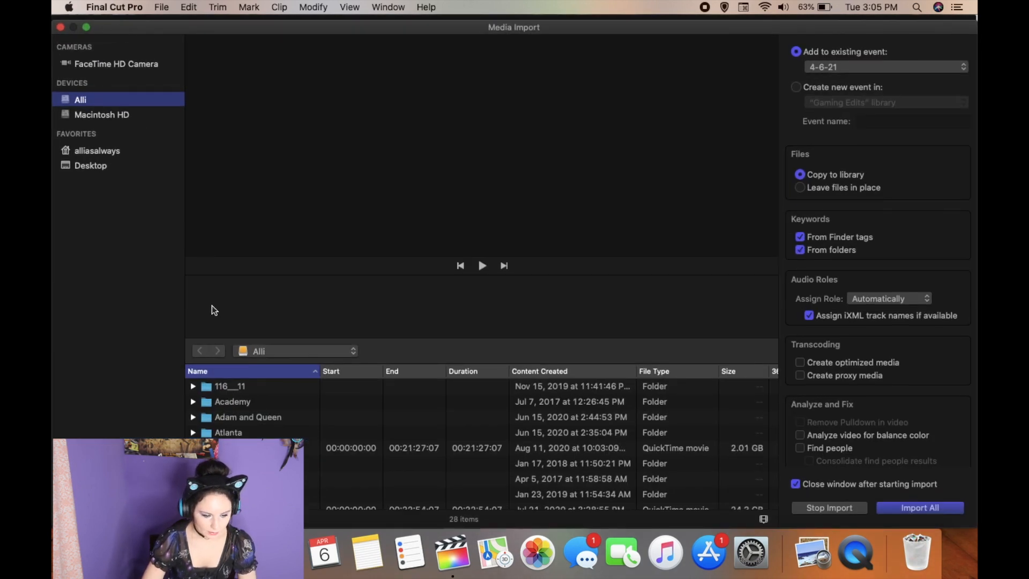
{"action": "scroll", "coordinate": [308, 435], "scroll_direction": "down", "scroll_amount": 10}
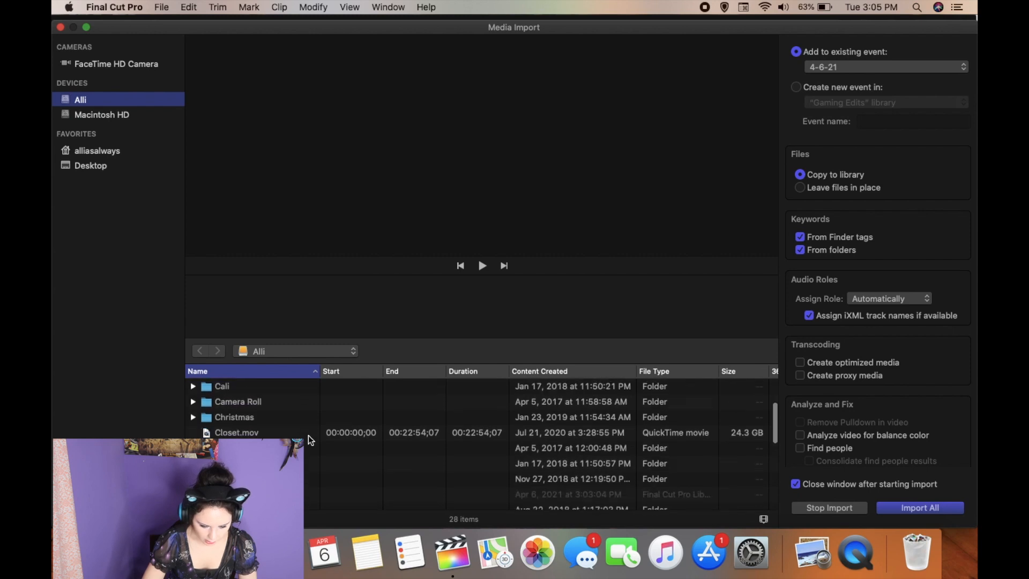
{"action": "scroll", "coordinate": [309, 440], "scroll_direction": "down", "scroll_amount": 1}
{"action": "left_click", "coordinate": [285, 434]}
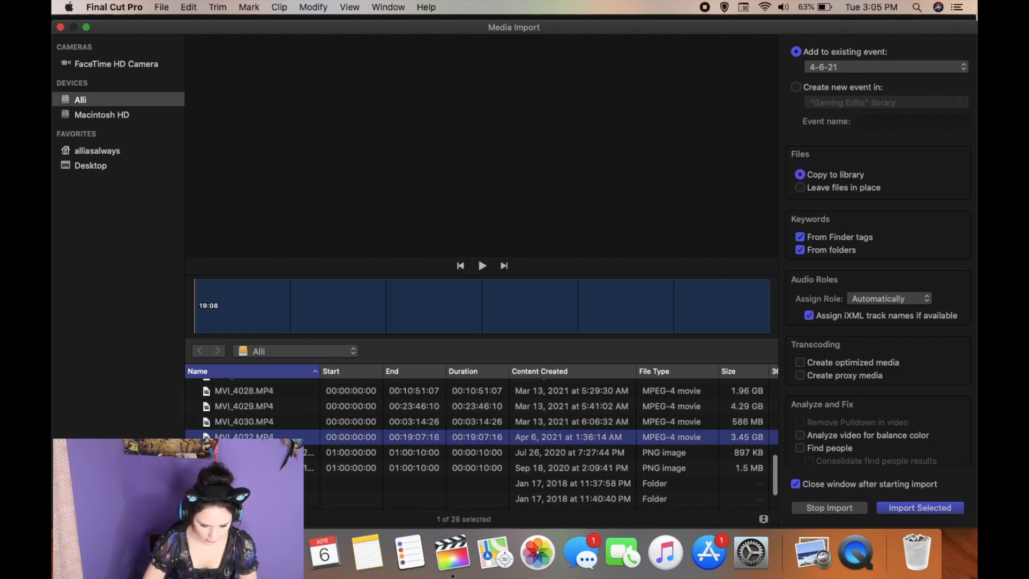
{"action": "left_click", "coordinate": [281, 423]}
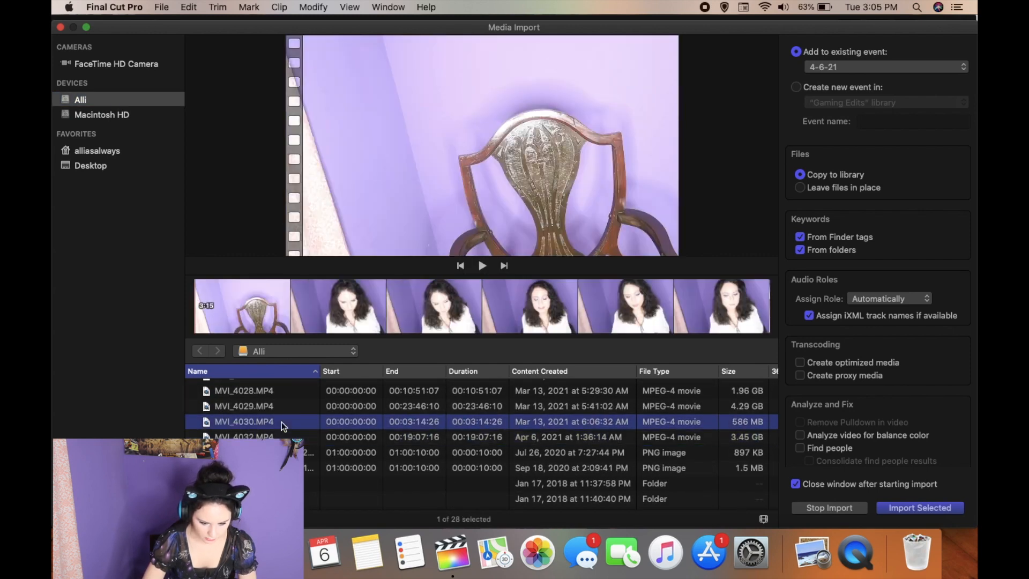
{"action": "scroll", "coordinate": [282, 423], "scroll_direction": "up", "scroll_amount": 2}
{"action": "left_click", "coordinate": [275, 406], "text": "shift"}
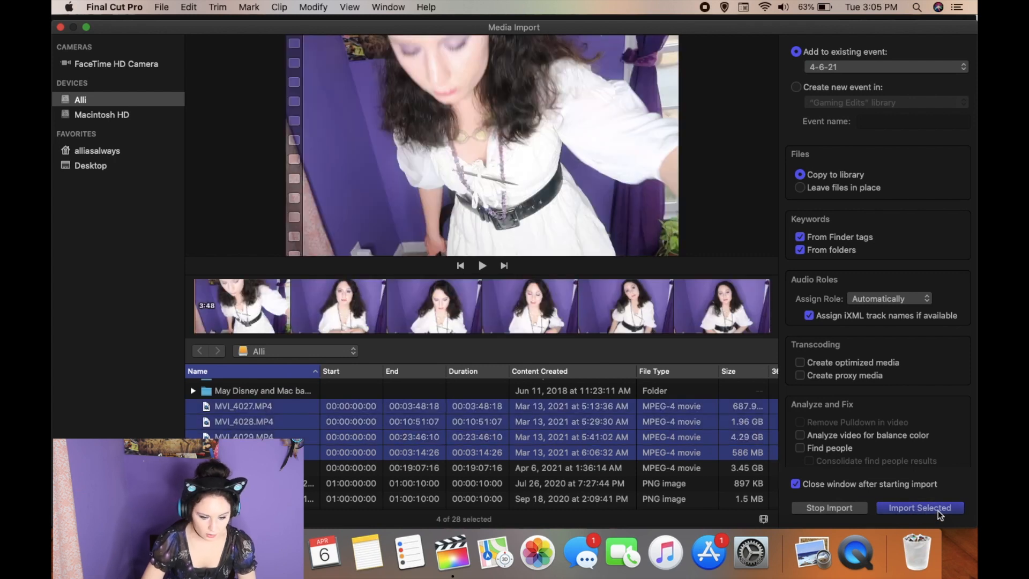
{"action": "left_click", "coordinate": [920, 508]}
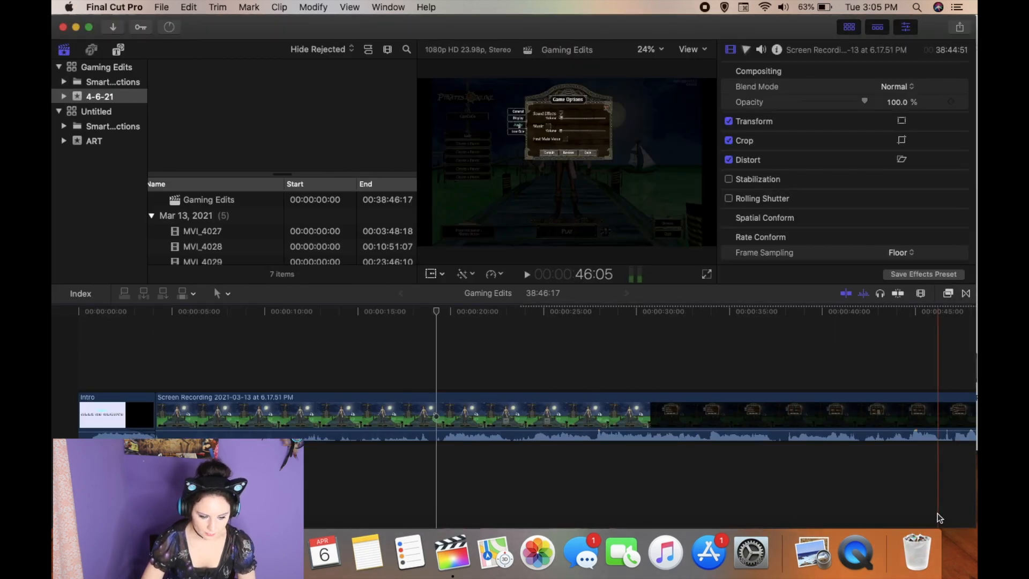
Step: Connect the MVI_4027 clip above the screen recording from the Intro's end and trim its beginning to a clip duration of 3:23:10
{"action": "left_click", "coordinate": [215, 235]}
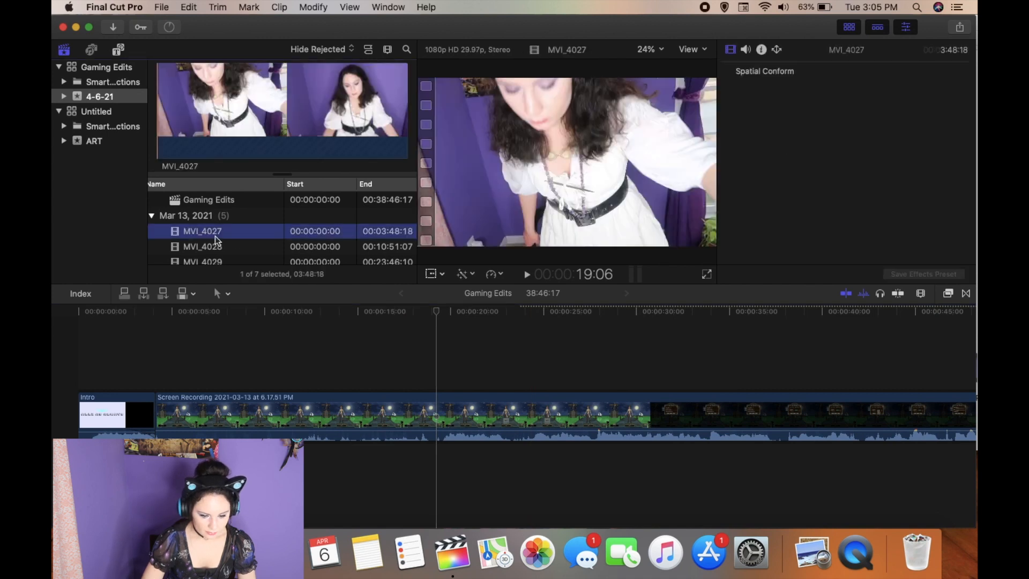
{"action": "left_click_drag", "start_coordinate": [269, 294], "coordinate": [154, 356]}
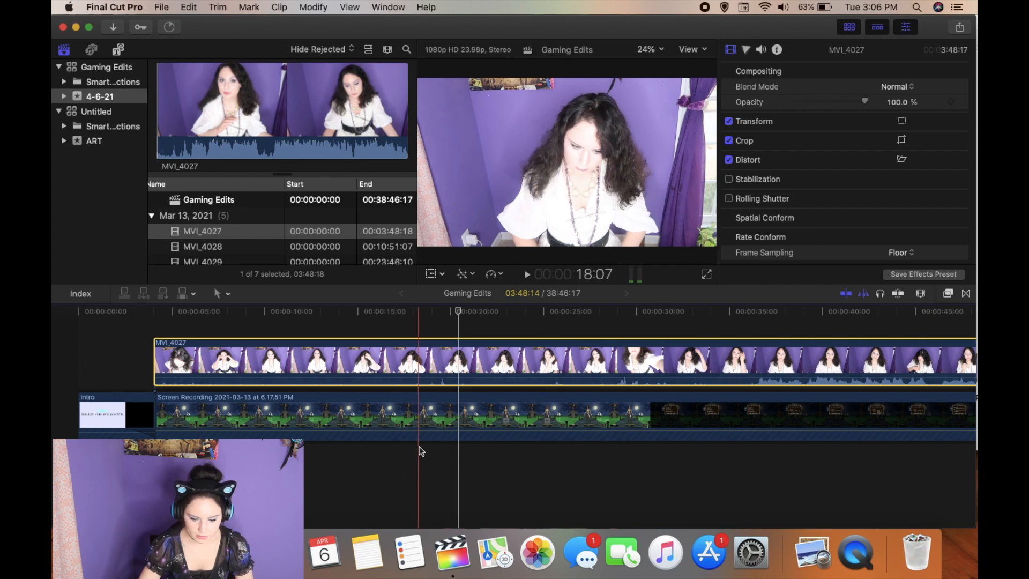
{"action": "left_click_drag", "start_coordinate": [155, 358], "coordinate": [625, 355]}
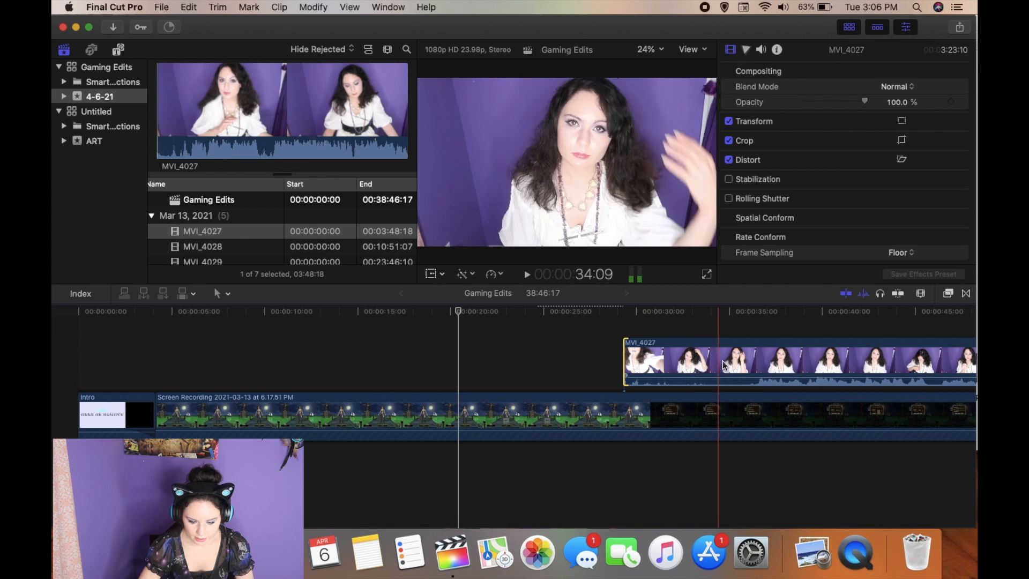
Step: Trim the beginning of the MVI_4027 clip to a duration of 3:16:20 and insert it between the Intro and the screen recording
{"action": "left_click", "coordinate": [777, 371]}
{"action": "left_click_drag", "start_coordinate": [777, 371], "coordinate": [331, 369]}
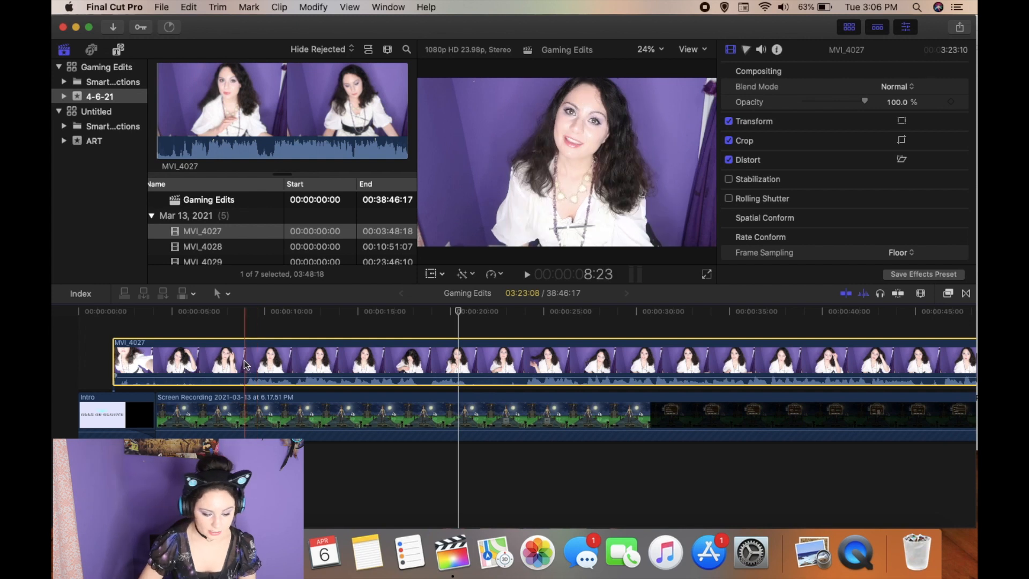
{"action": "left_click_drag", "start_coordinate": [120, 364], "coordinate": [167, 360]}
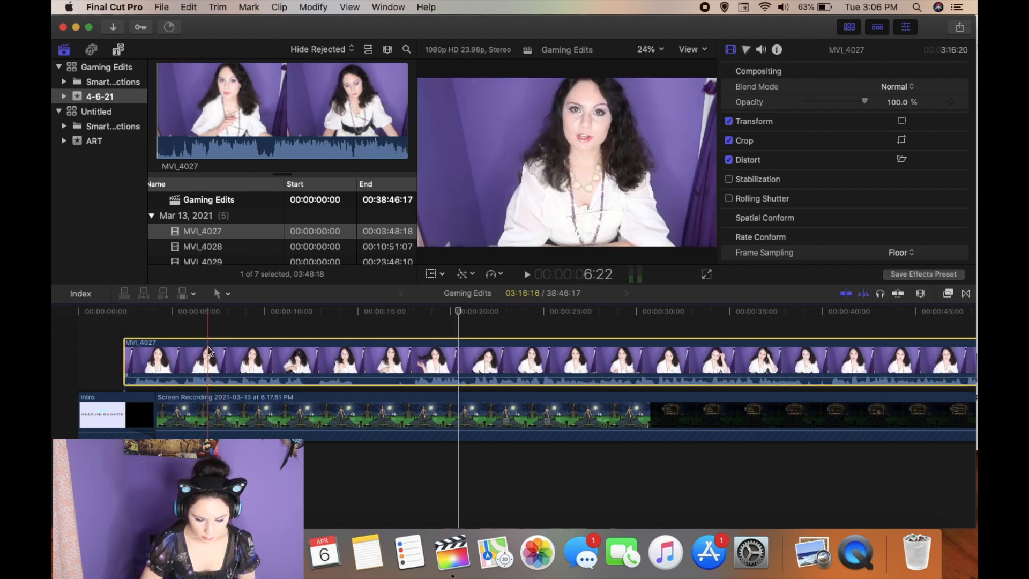
{"action": "left_click_drag", "start_coordinate": [201, 362], "coordinate": [161, 415]}
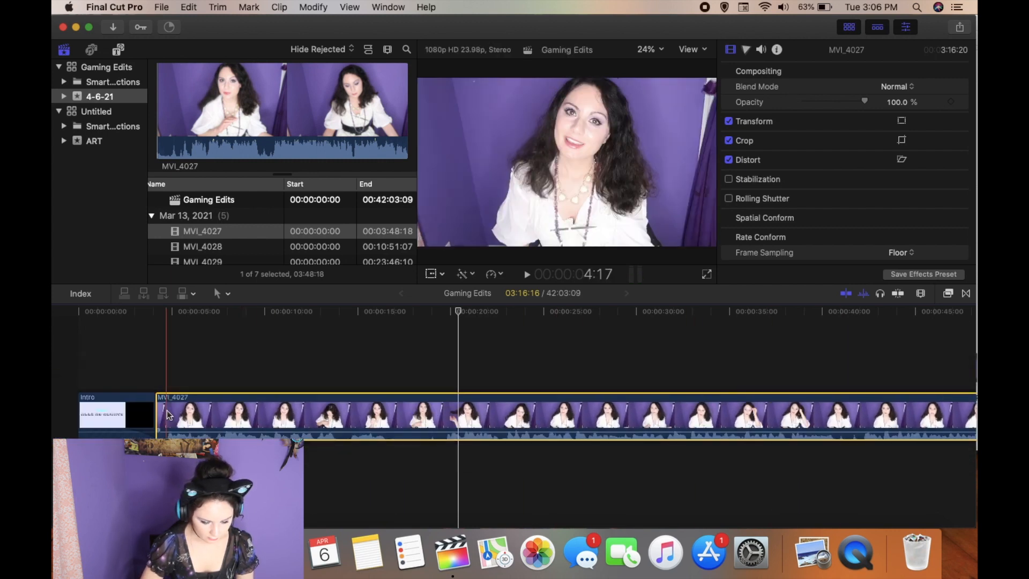
Step: Play the start of the inserted MVI_4027 clip and trim its beginning slightly
{"action": "key", "text": "space"}
{"action": "left_click_drag", "start_coordinate": [158, 401], "coordinate": [166, 401]}
{"action": "left_click", "coordinate": [156, 371]}
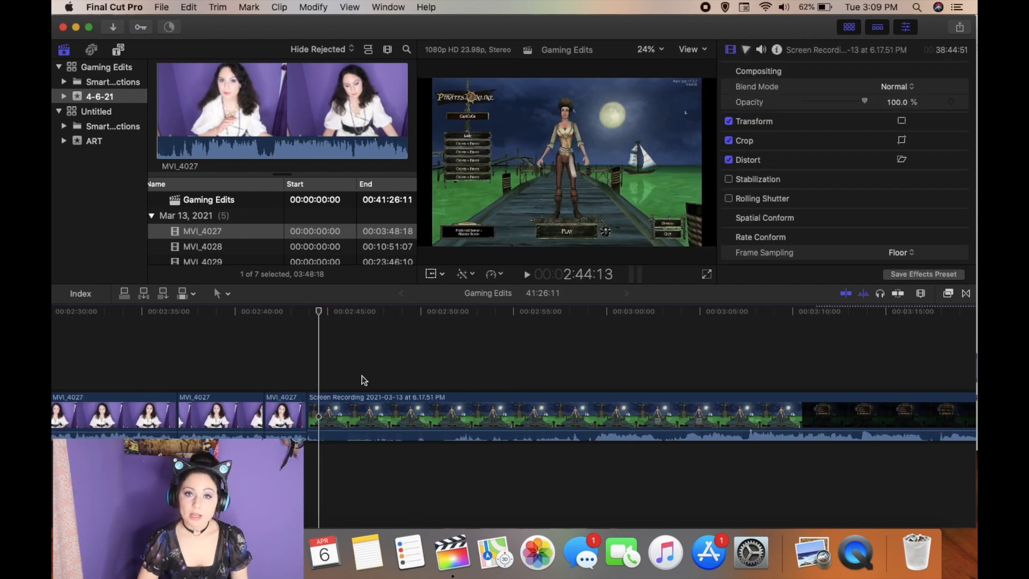
Step: Connect the MVI_4028 clip above the start of the screen recording and play its opening part
{"action": "scroll", "coordinate": [364, 380], "scroll_direction": "right", "scroll_amount": 2}
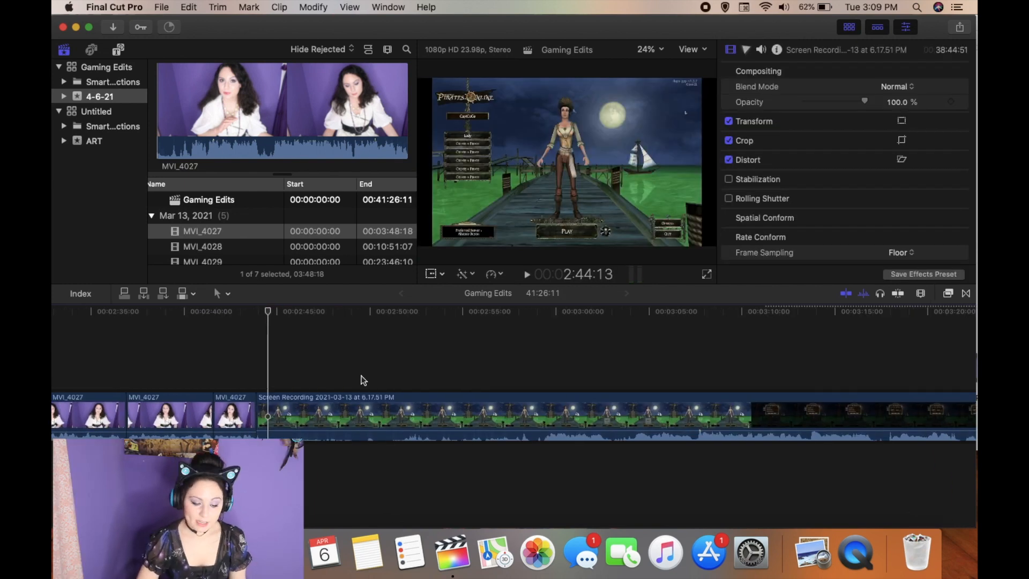
{"action": "left_click", "coordinate": [199, 248]}
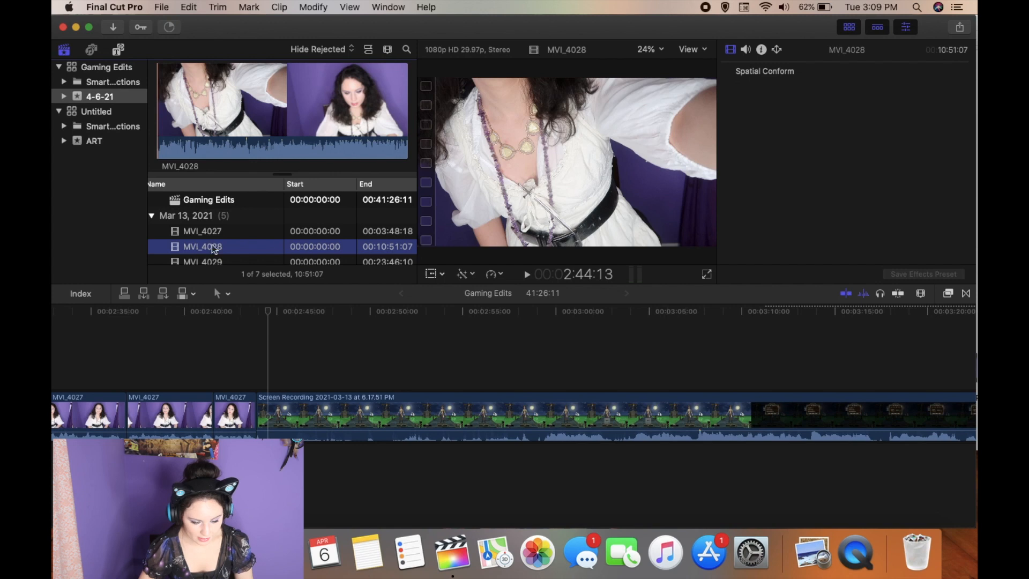
{"action": "left_click_drag", "start_coordinate": [213, 247], "coordinate": [259, 359]}
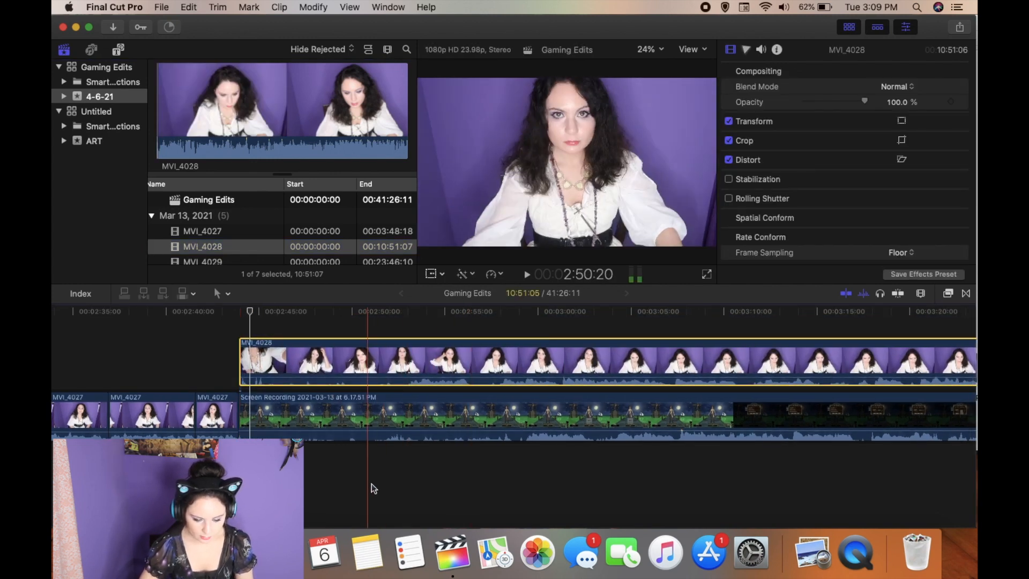
{"action": "key", "text": "space"}
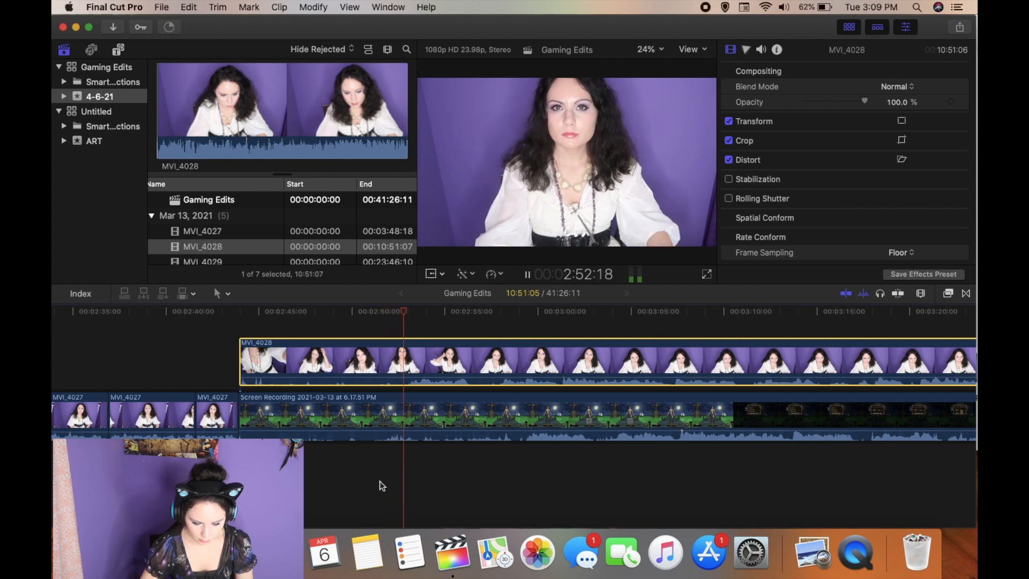
{"action": "left_click", "coordinate": [530, 458]}
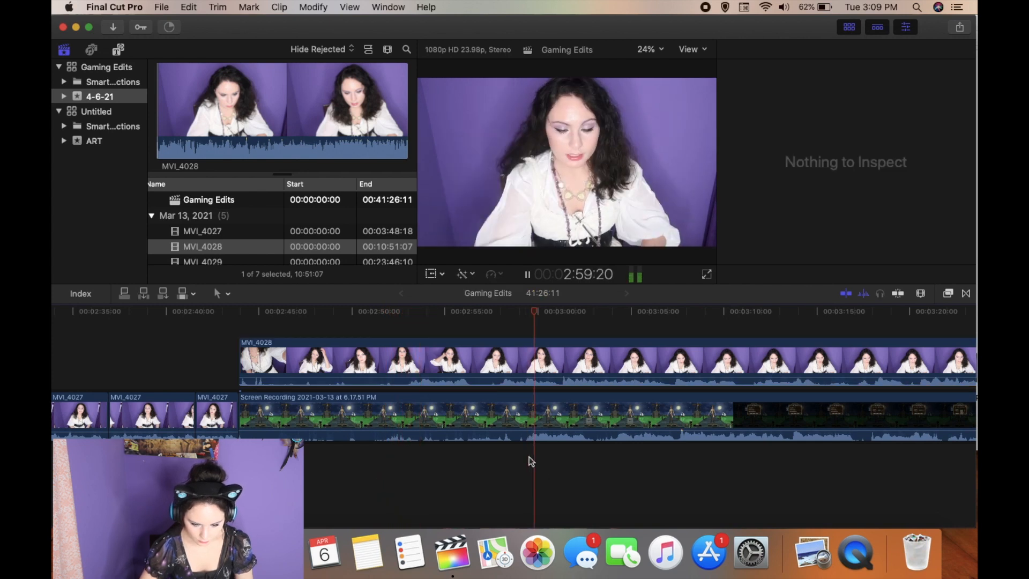
{"action": "key", "text": "space"}
Step: Move MVI_4028 further along the timeline and trim the beginning of the screen recording to a duration of 38:29:28
{"action": "left_click_drag", "start_coordinate": [436, 359], "coordinate": [821, 359]}
{"action": "left_click", "coordinate": [526, 491]}
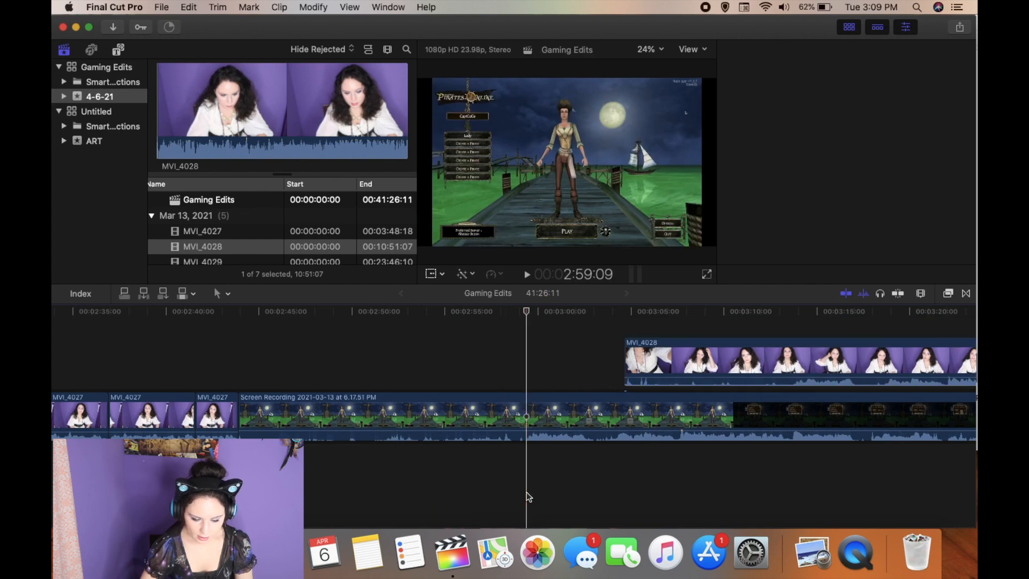
{"action": "key", "text": "space"}
{"action": "key", "text": "space"}
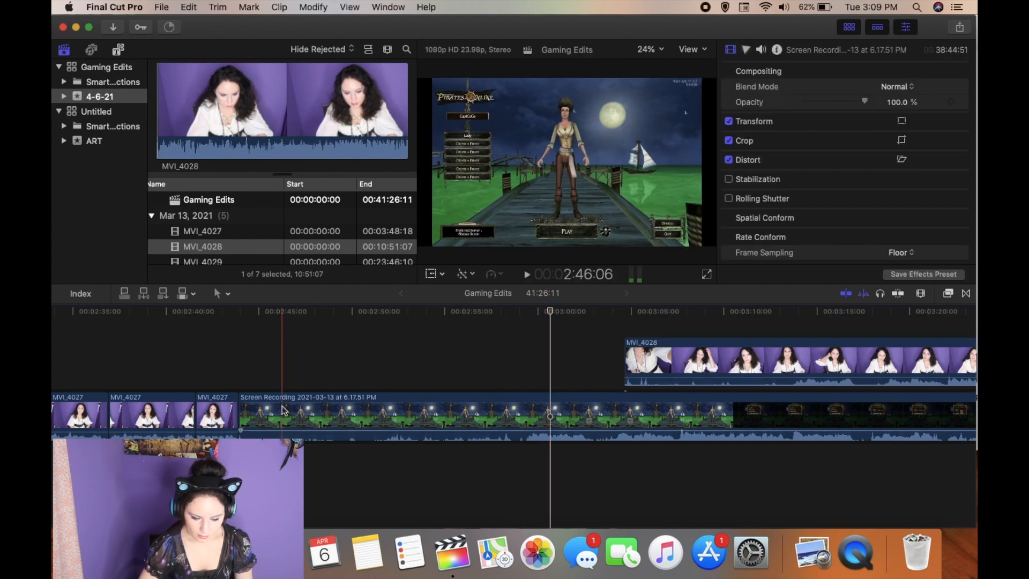
{"action": "left_click_drag", "start_coordinate": [241, 411], "coordinate": [525, 411]}
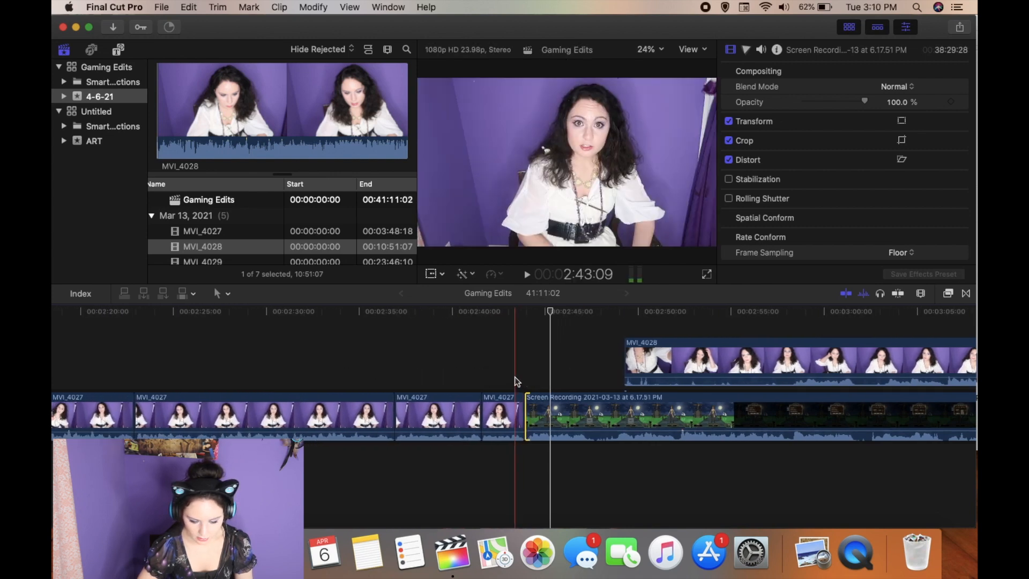
Step: Play the transition from the last MVI_4027 segment into the screen recording to check picture and audio, nudging MVI_4028 slightly later
{"action": "left_click", "coordinate": [514, 382]}
{"action": "key", "text": "space"}
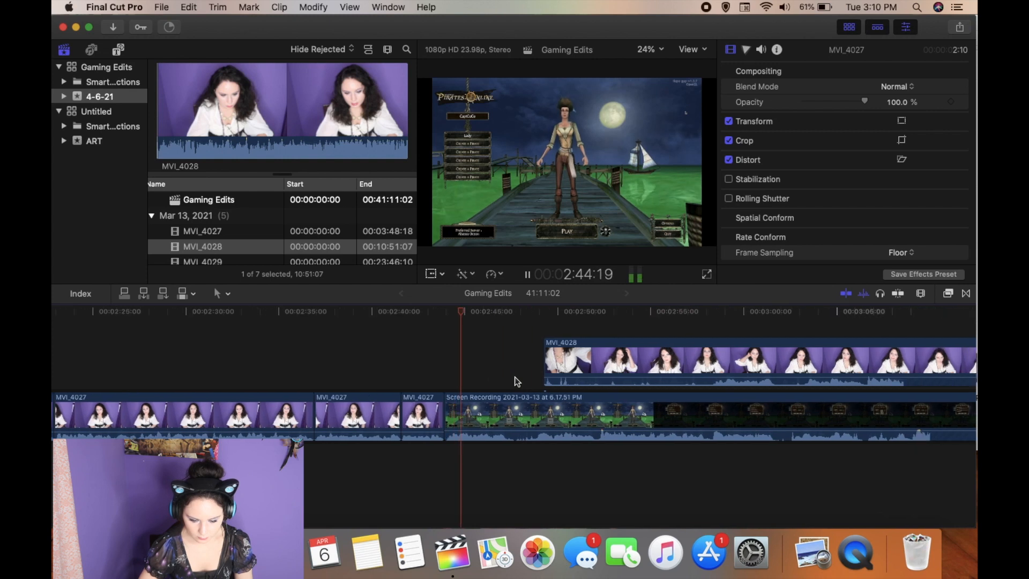
{"action": "mouse_move", "coordinate": [597, 358]}
{"action": "left_mouse_down"}
{"action": "mouse_move", "coordinate": [572, 359]}
{"action": "mouse_move", "coordinate": [615, 358]}
{"action": "left_mouse_up"}
{"action": "left_click", "coordinate": [449, 363]}
{"action": "key", "text": "space"}
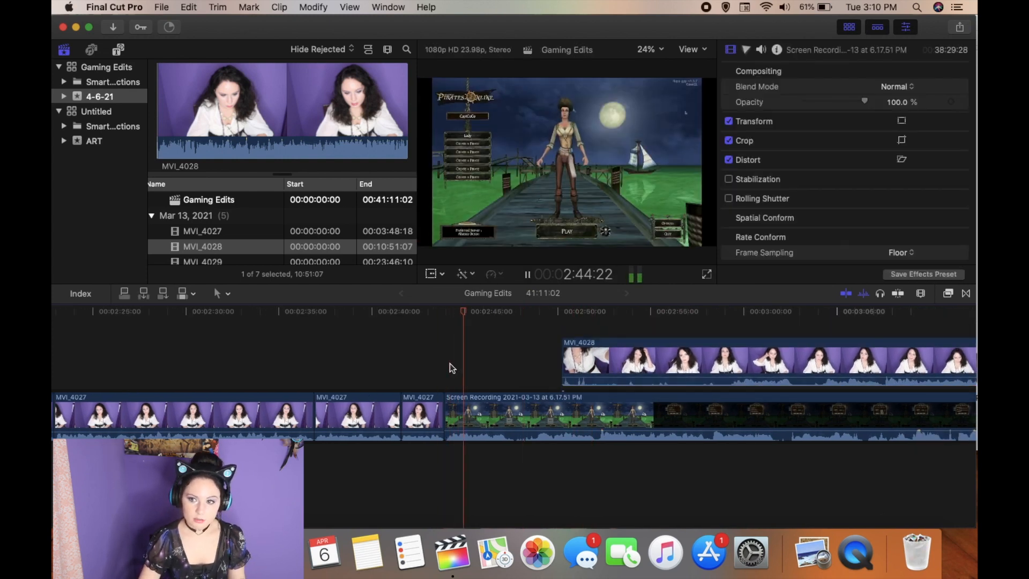
{"action": "key", "text": "space"}
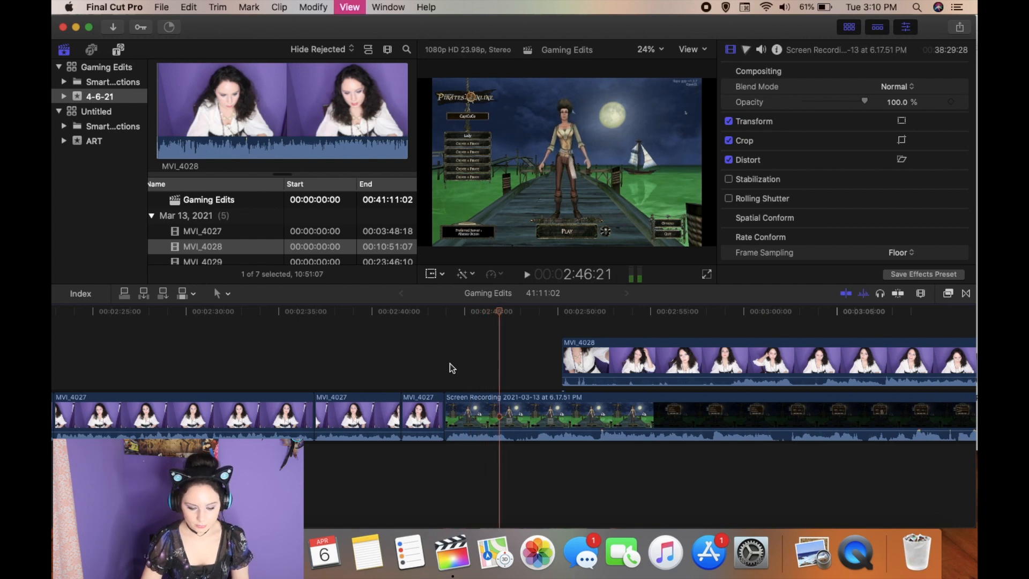
Step: Trim the beginning of MVI_4028 to a duration of 10:42:07 so that it starts together with the screen recording
{"action": "left_click_drag", "start_coordinate": [648, 362], "coordinate": [189, 346]}
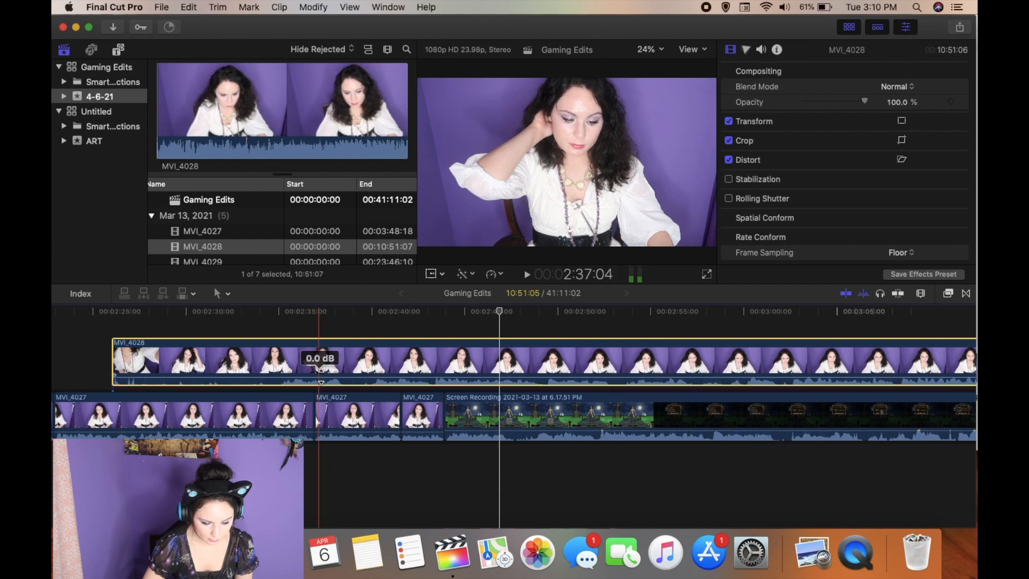
{"action": "key", "text": "space"}
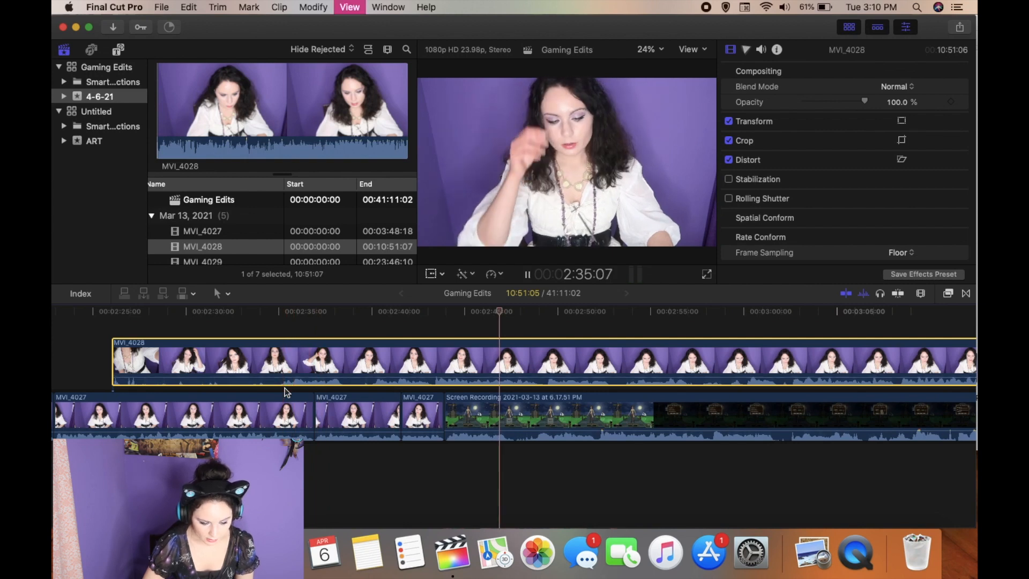
{"action": "key", "text": "space"}
{"action": "left_click_drag", "start_coordinate": [274, 363], "coordinate": [441, 371]}
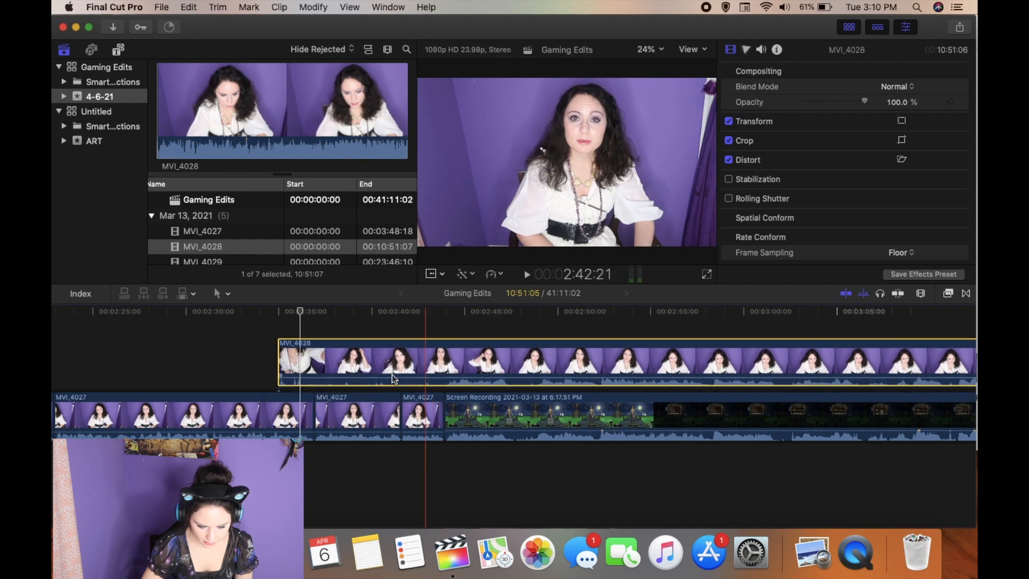
{"action": "left_click_drag", "start_coordinate": [299, 366], "coordinate": [446, 360]}
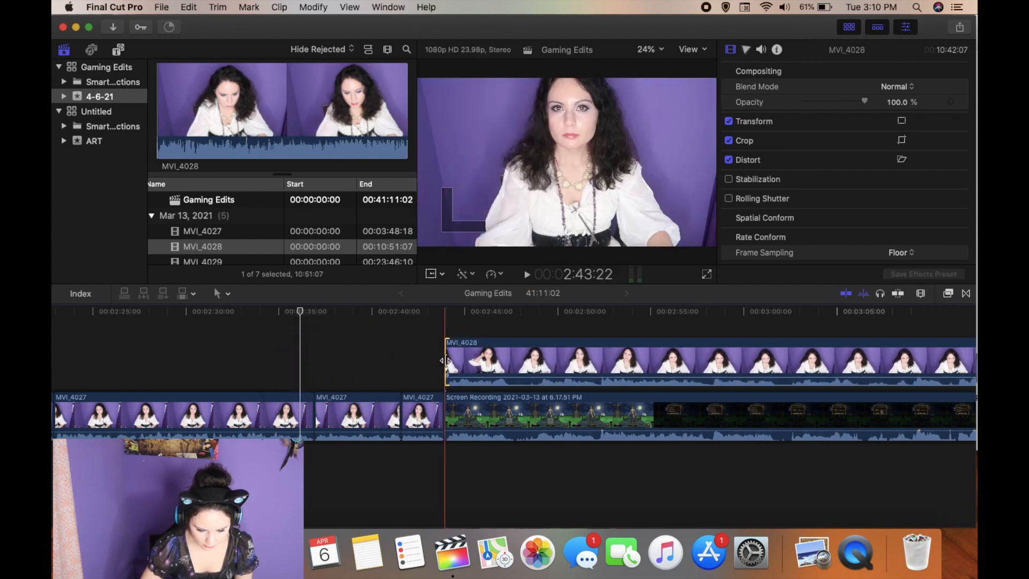
Step: Raise the computer's volume and play from the end of MVI_4027 through the opening of MVI_4028 to check how they line up
{"action": "scroll", "coordinate": [445, 361], "scroll_direction": "up", "scroll_amount": 3}
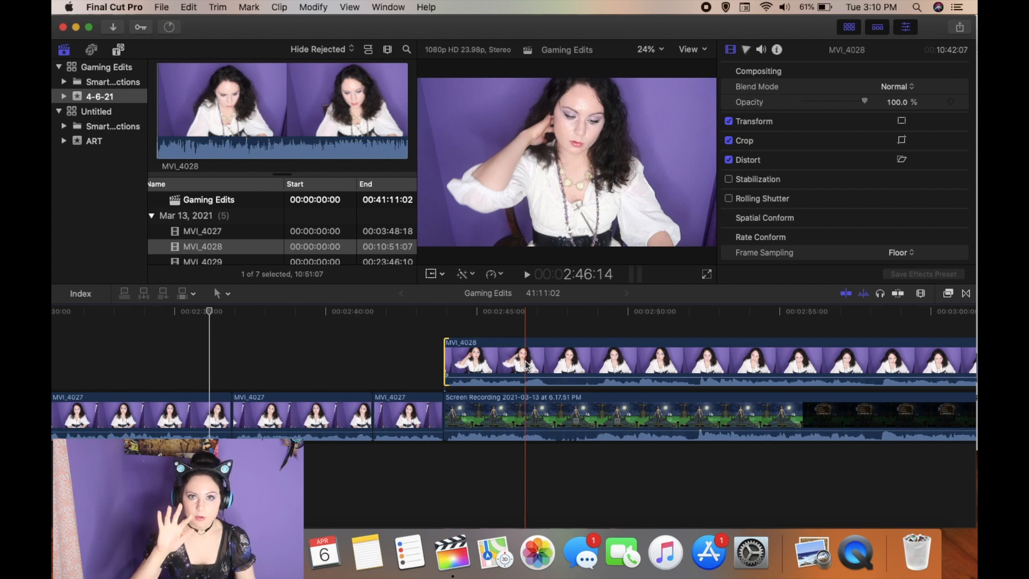
{"action": "left_click_drag", "start_coordinate": [488, 367], "coordinate": [488, 367]}
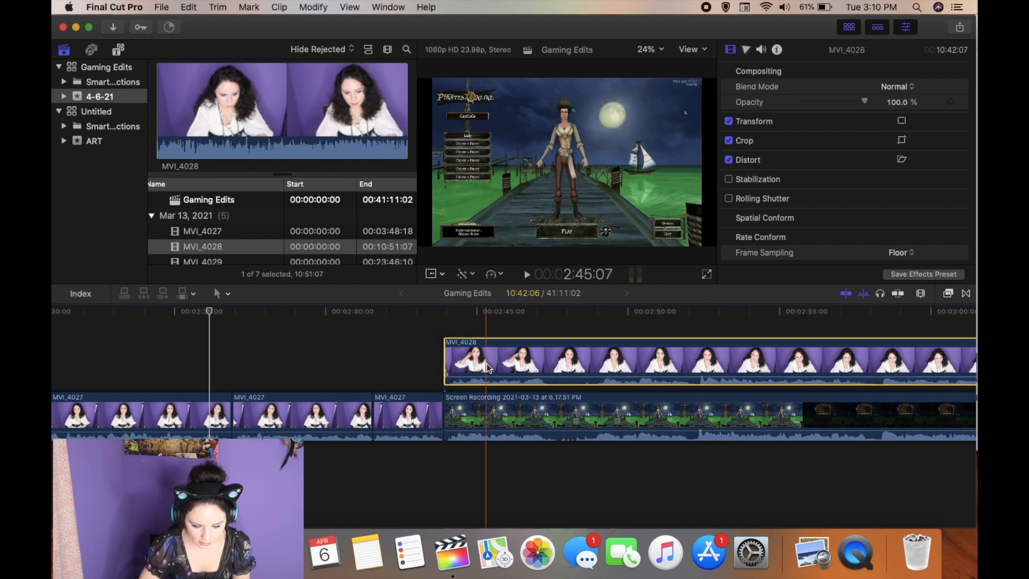
{"action": "key", "text": "XF86AudioRaiseVolume"}
{"action": "left_click", "coordinate": [442, 481]}
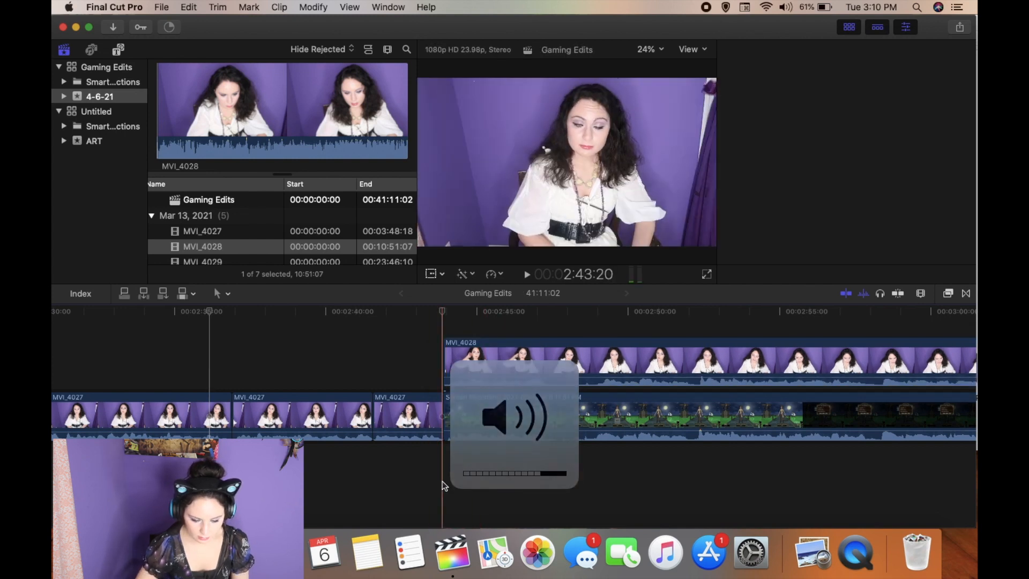
{"action": "key", "text": "space"}
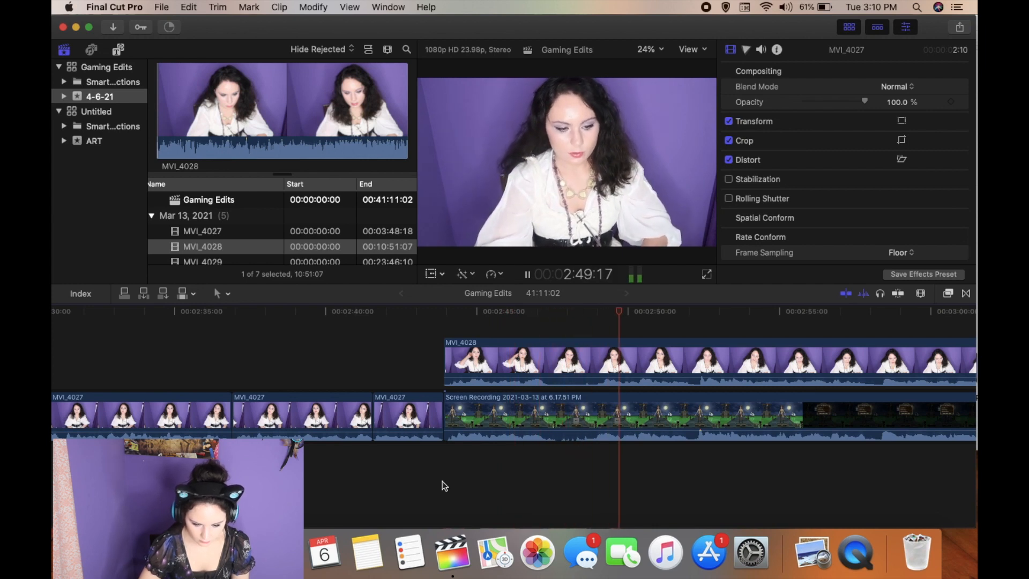
{"action": "key", "text": "space"}
{"action": "scroll", "coordinate": [442, 481], "scroll_direction": "right", "scroll_amount": 5}
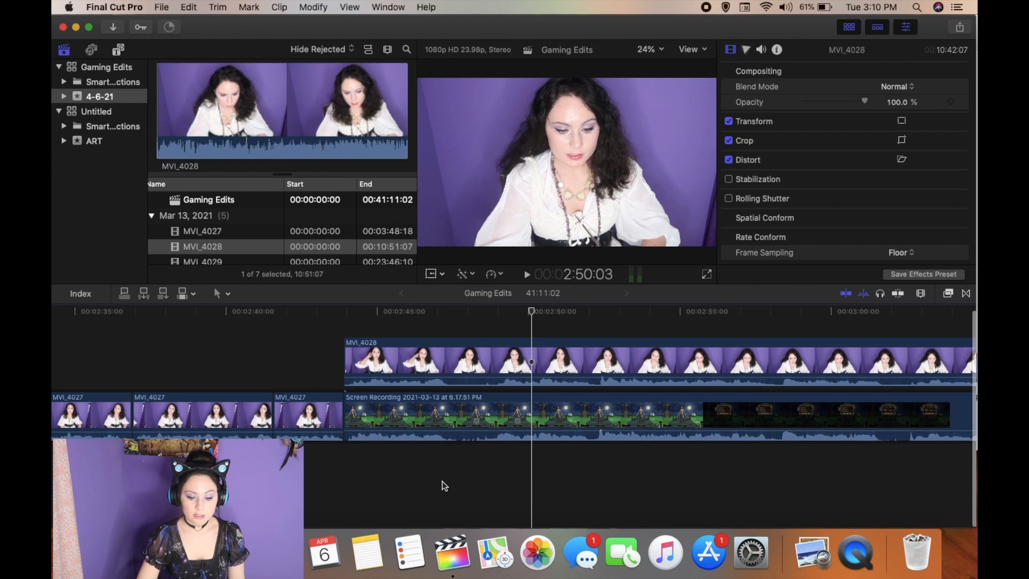
{"action": "key", "text": "space"}
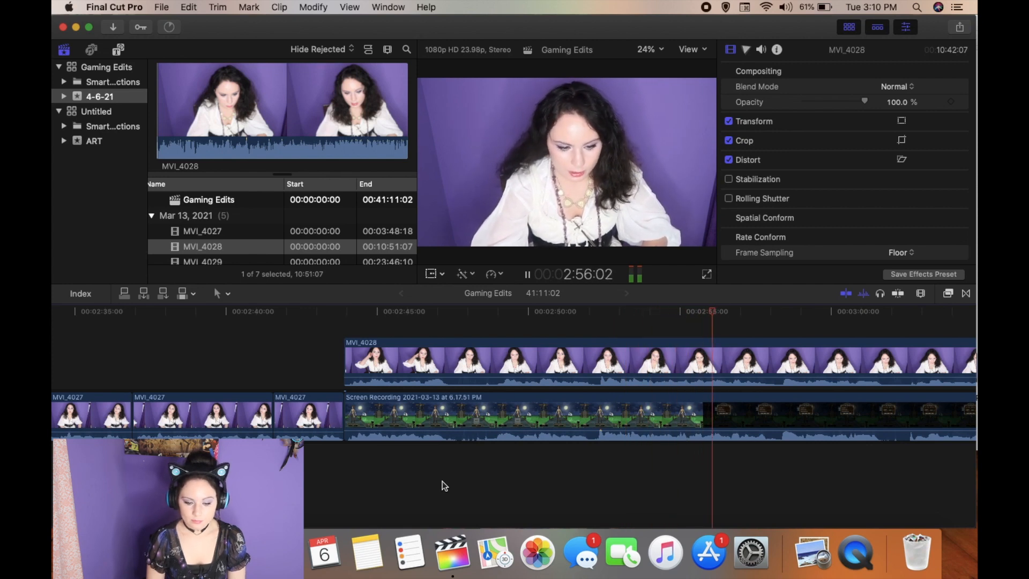
{"action": "key", "text": "space"}
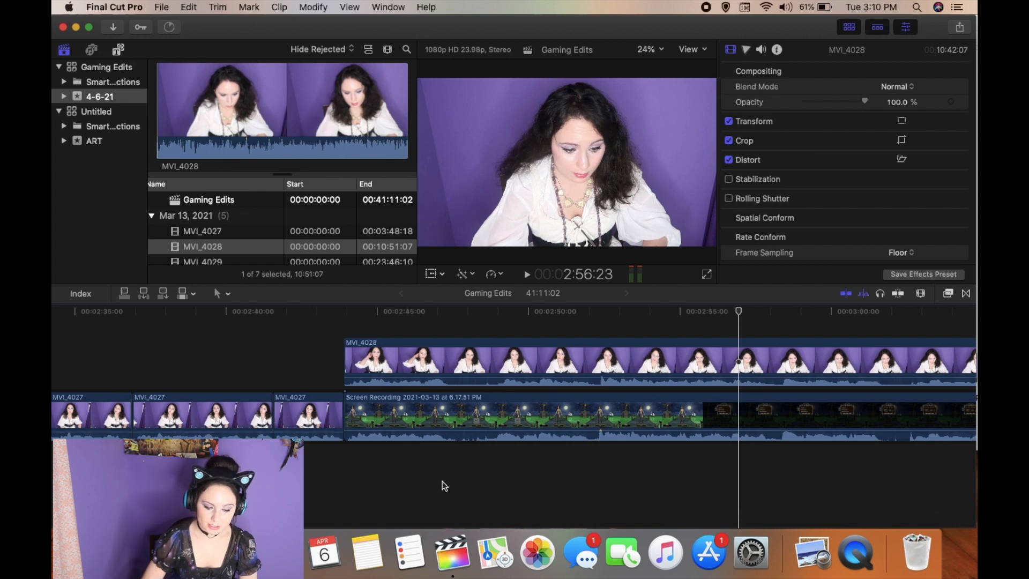
Step: Blade both MVI_4028 and the screen recording at two points each between about 2:47 and 2:49 to isolate a short section
{"action": "scroll", "coordinate": [442, 481], "scroll_direction": "right", "scroll_amount": 3}
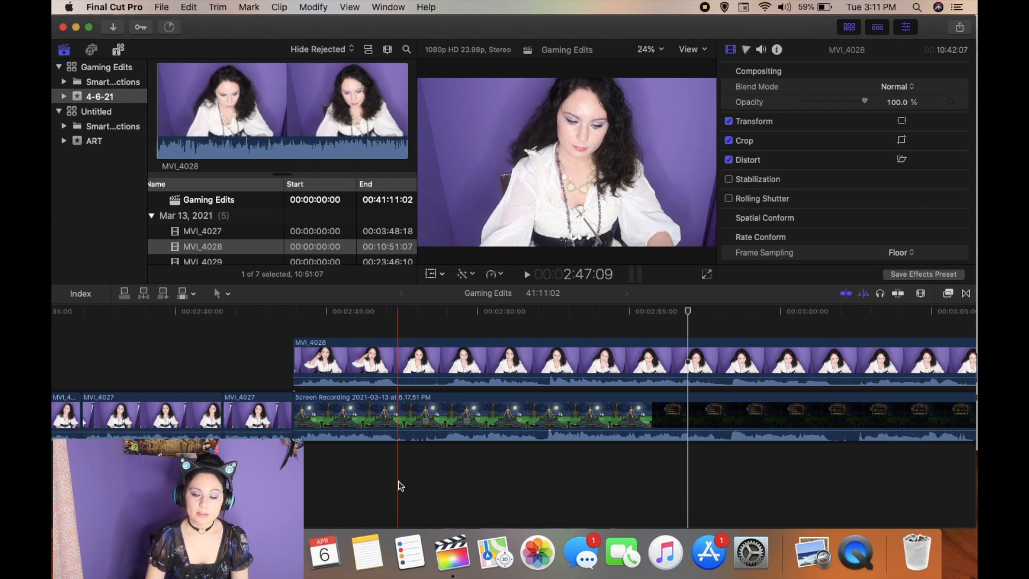
{"action": "key", "text": "space"}
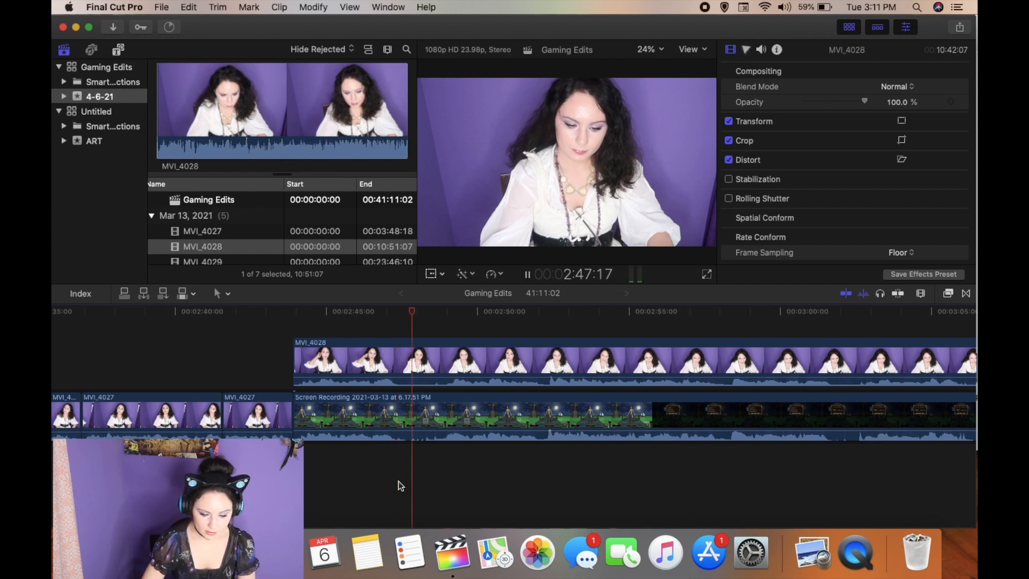
{"action": "scroll", "coordinate": [398, 481], "scroll_direction": "right", "scroll_amount": 2}
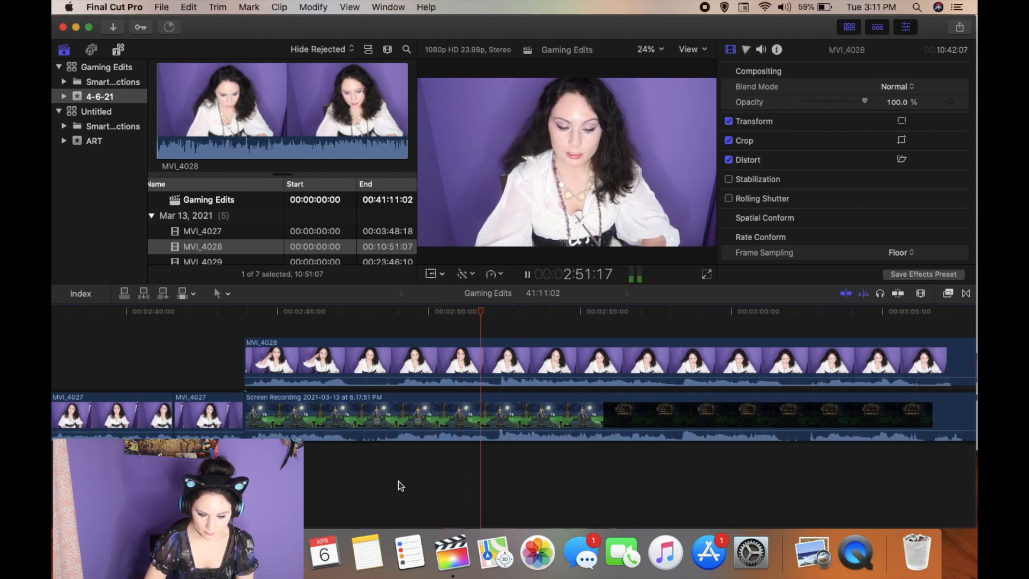
{"action": "key", "text": "space"}
{"action": "key", "text": "b"}
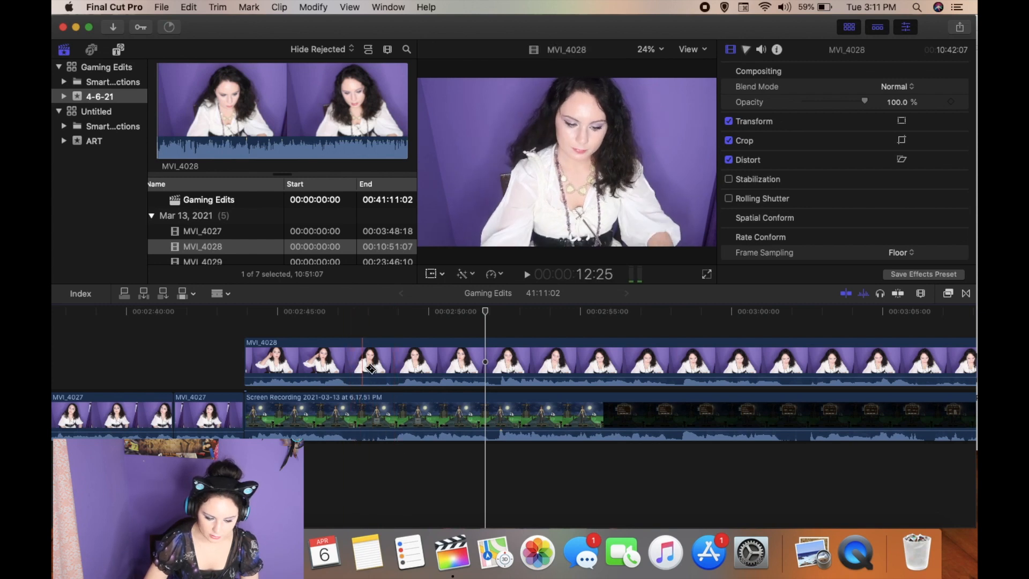
{"action": "left_click", "coordinate": [350, 365]}
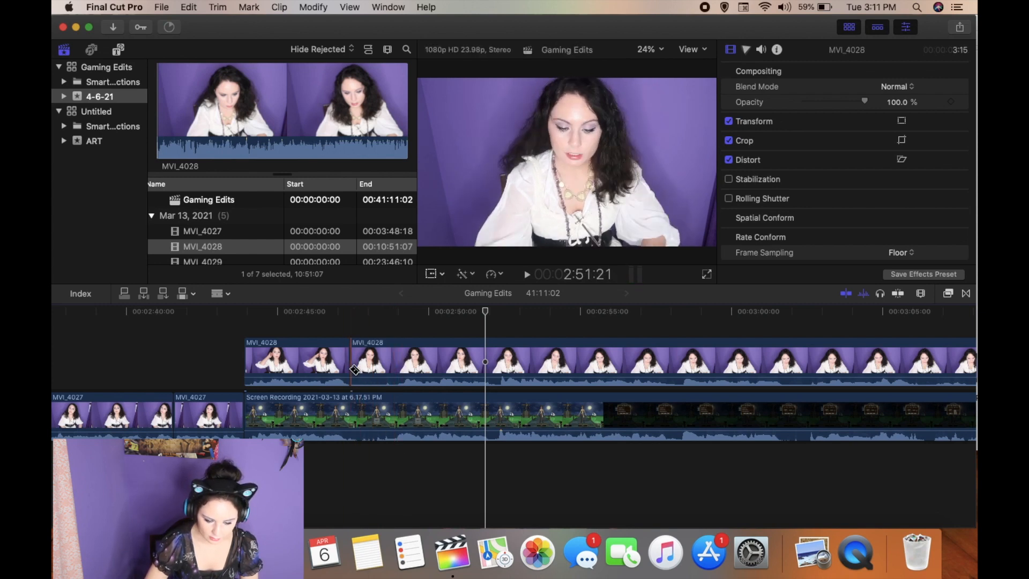
{"action": "left_click", "coordinate": [398, 365]}
{"action": "left_click", "coordinate": [353, 424]}
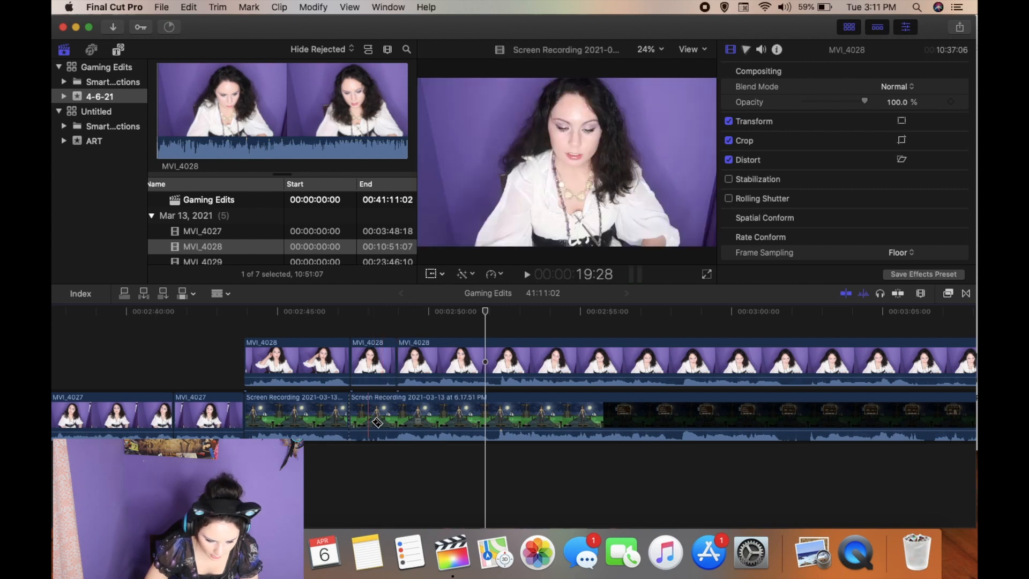
{"action": "left_click", "coordinate": [388, 424]}
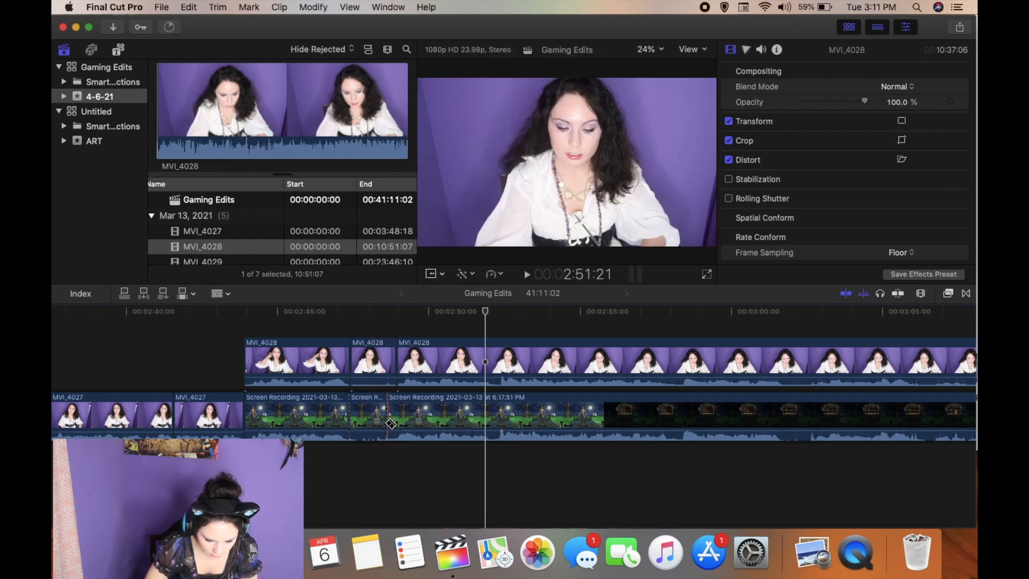
Step: Delete the short isolated middle segment of MVI_4028
{"action": "key", "text": "a"}
{"action": "left_click", "coordinate": [364, 422]}
{"action": "left_click", "coordinate": [378, 366]}
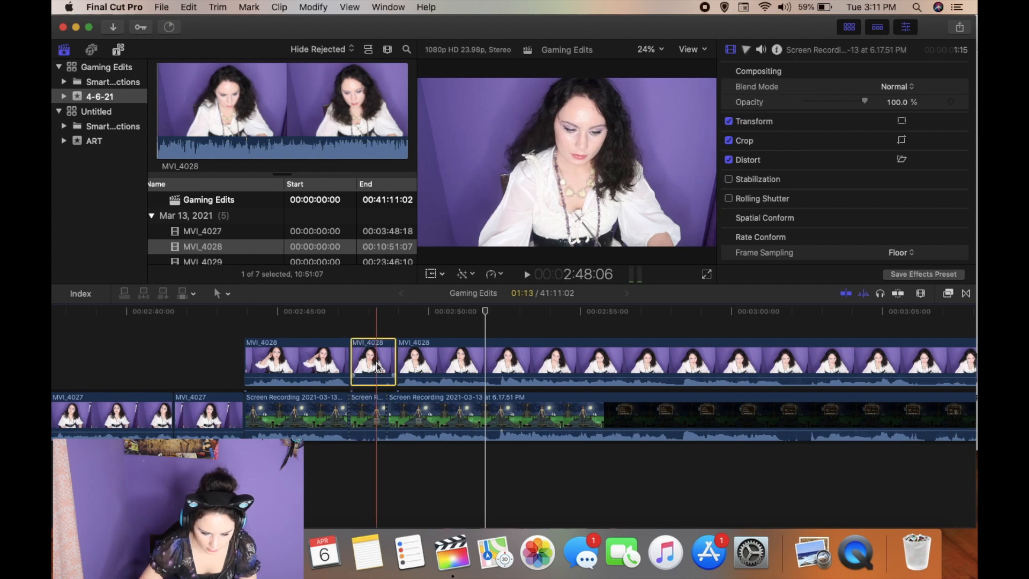
{"action": "key", "text": "Delete"}
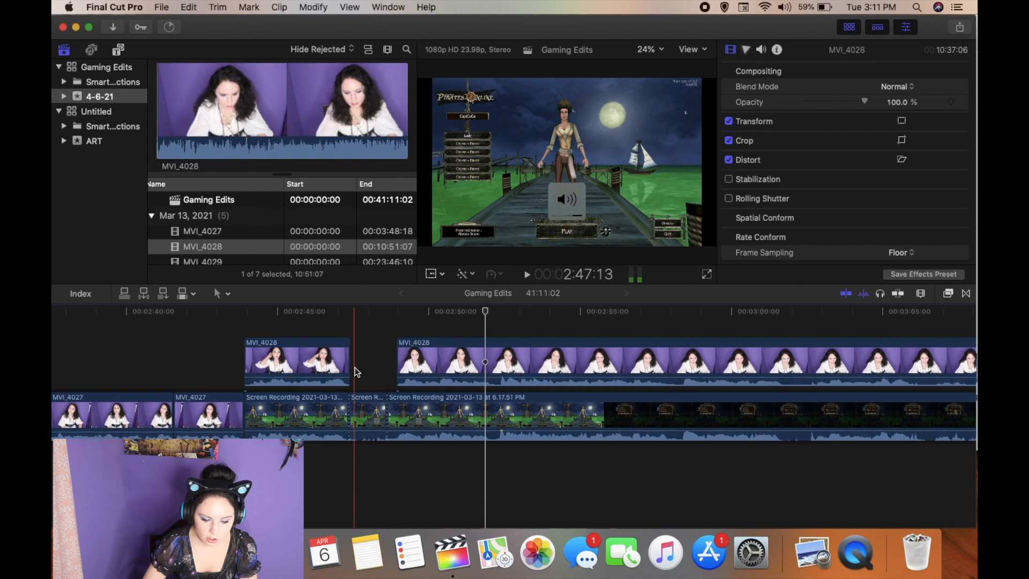
Step: Delete the short isolated section of the screen recording and move the remaining MVI_4028 clip against the end of its first section
{"action": "left_click", "coordinate": [362, 417]}
{"action": "key", "text": "Delete"}
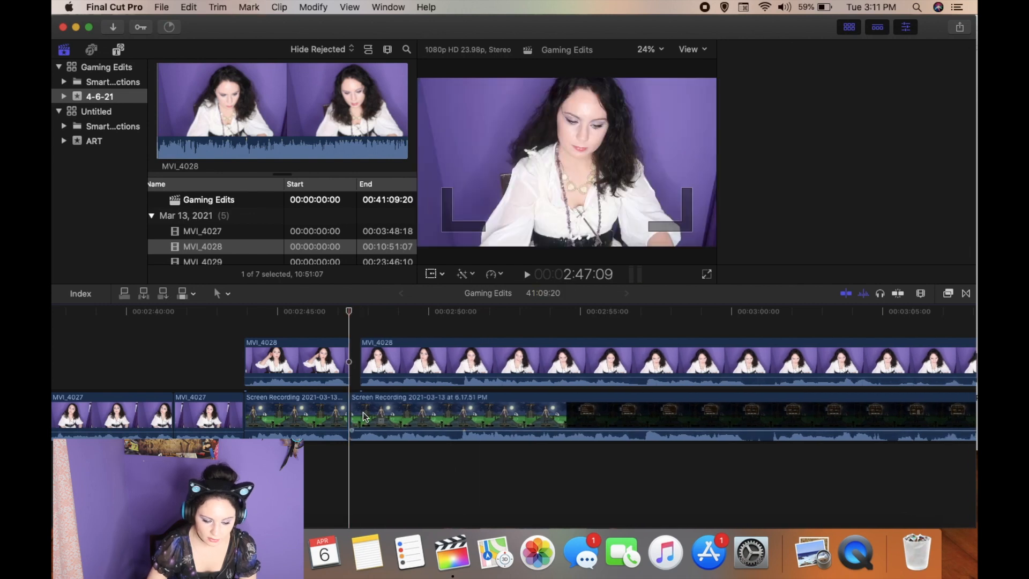
{"action": "mouse_move", "coordinate": [362, 360]}
{"action": "left_mouse_down"}
{"action": "mouse_move", "coordinate": [395, 356]}
{"action": "mouse_move", "coordinate": [381, 359]}
{"action": "mouse_move", "coordinate": [393, 369]}
{"action": "mouse_move", "coordinate": [374, 373]}
{"action": "left_mouse_up"}
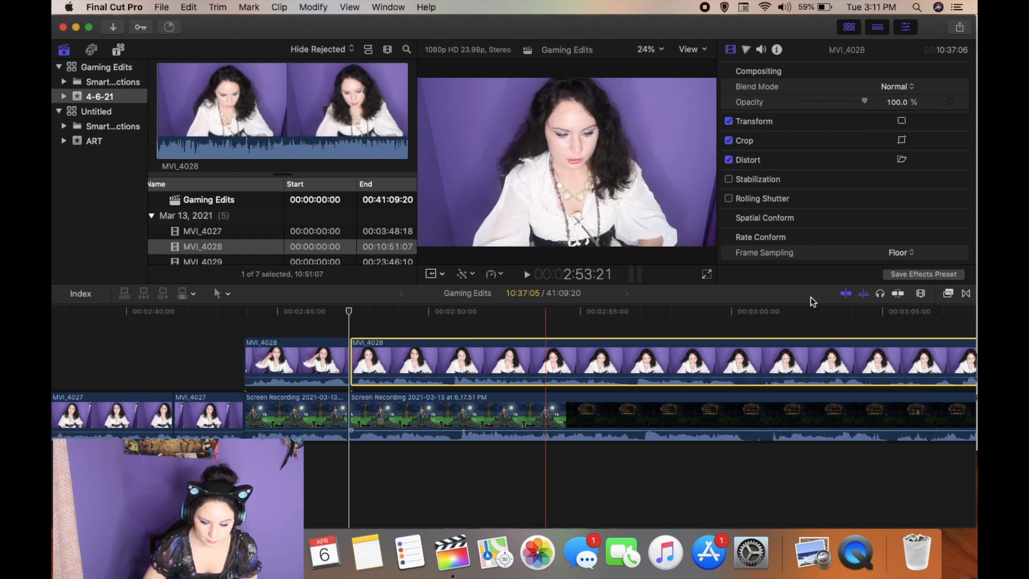
Step: Turn on timeline snapping and play across the cut at about 2:47 to check how the clips line up
{"action": "left_click", "coordinate": [898, 293]}
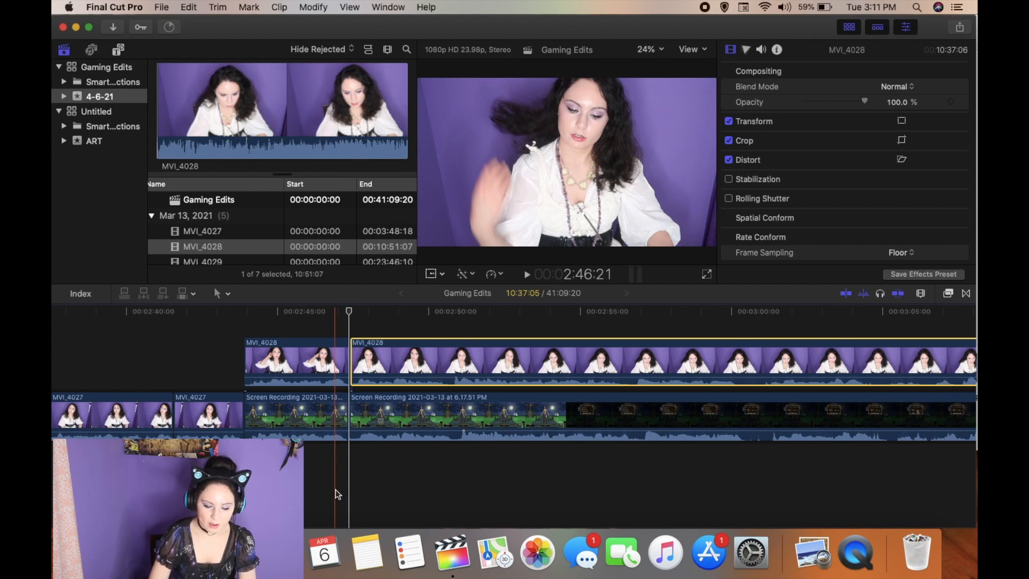
{"action": "key", "text": "space"}
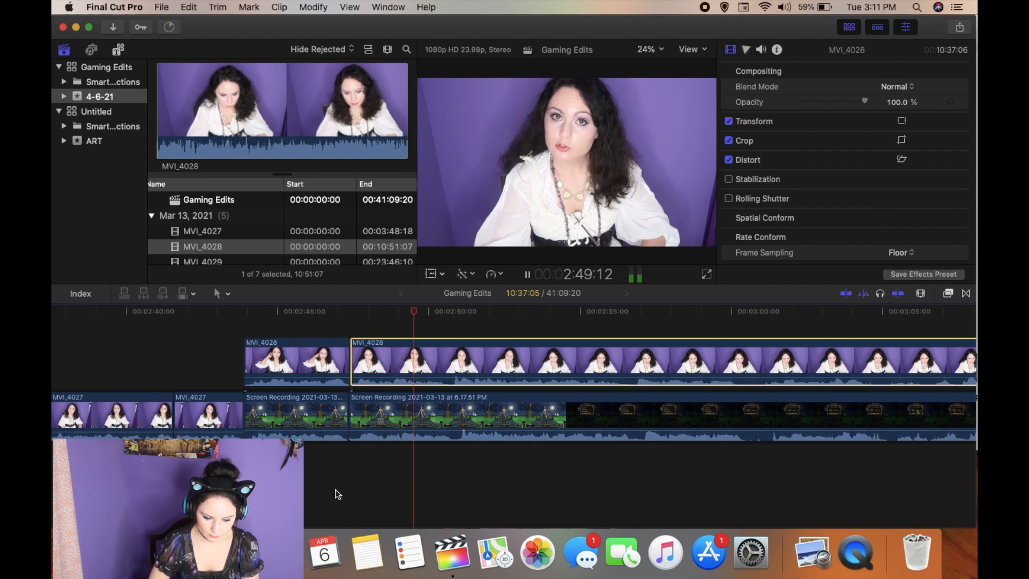
{"action": "key", "text": "space"}
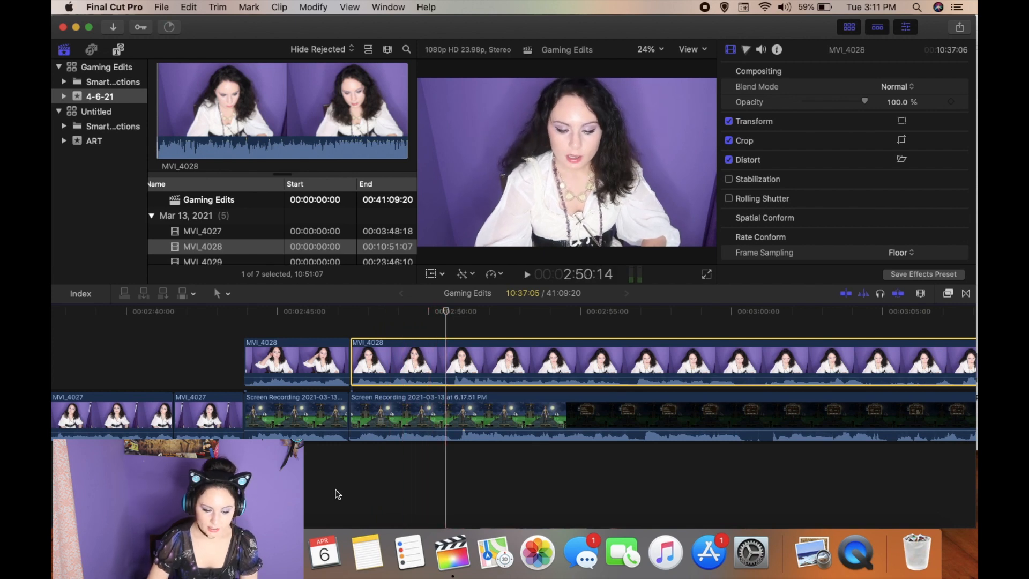
Step: Try shifting the second MVI_4028 section about one second later, and play the cut to check its sync with the screen recording
{"action": "left_click_drag", "start_coordinate": [375, 372], "coordinate": [411, 373]}
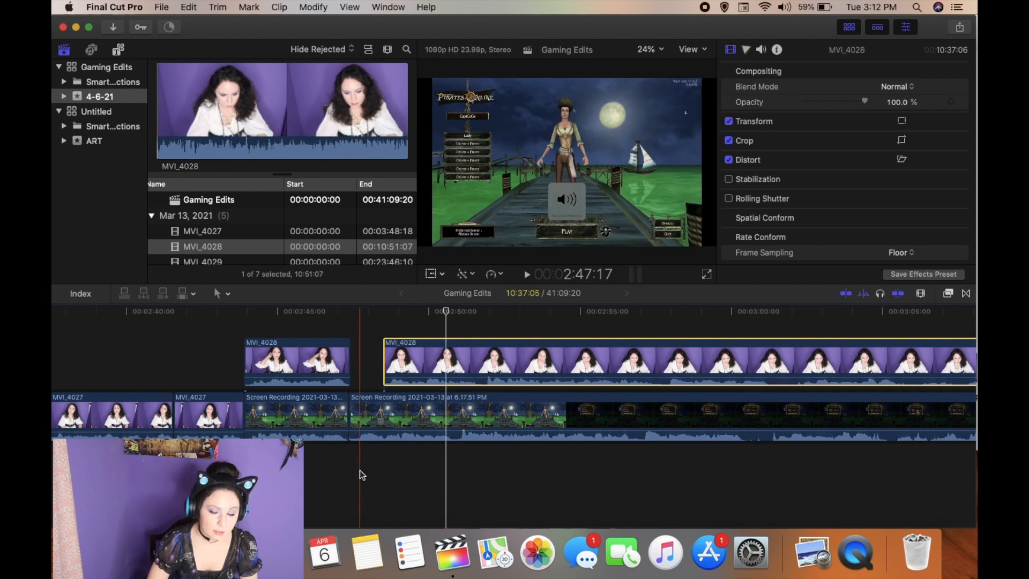
{"action": "left_click", "coordinate": [359, 471]}
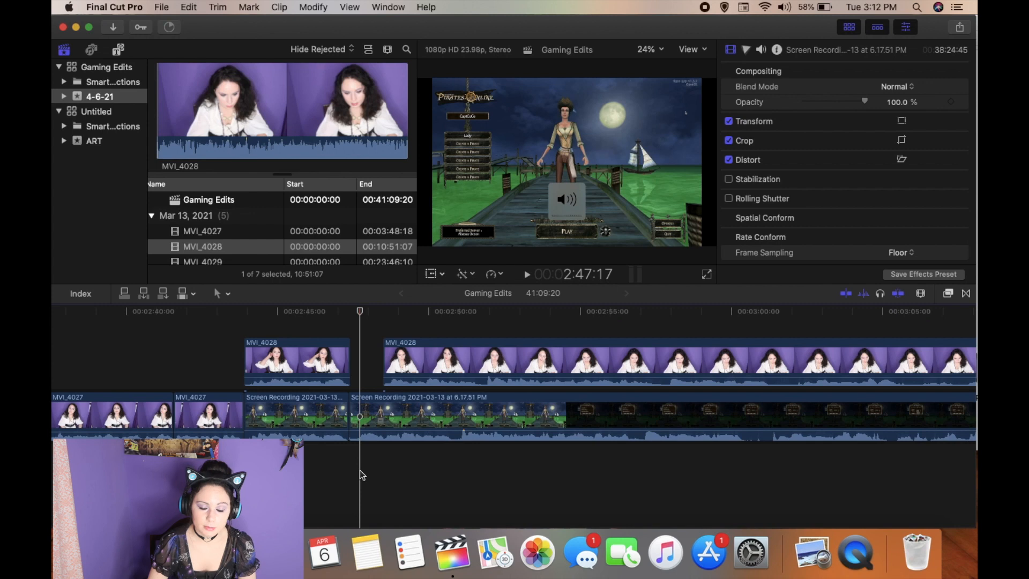
{"action": "key", "text": "space"}
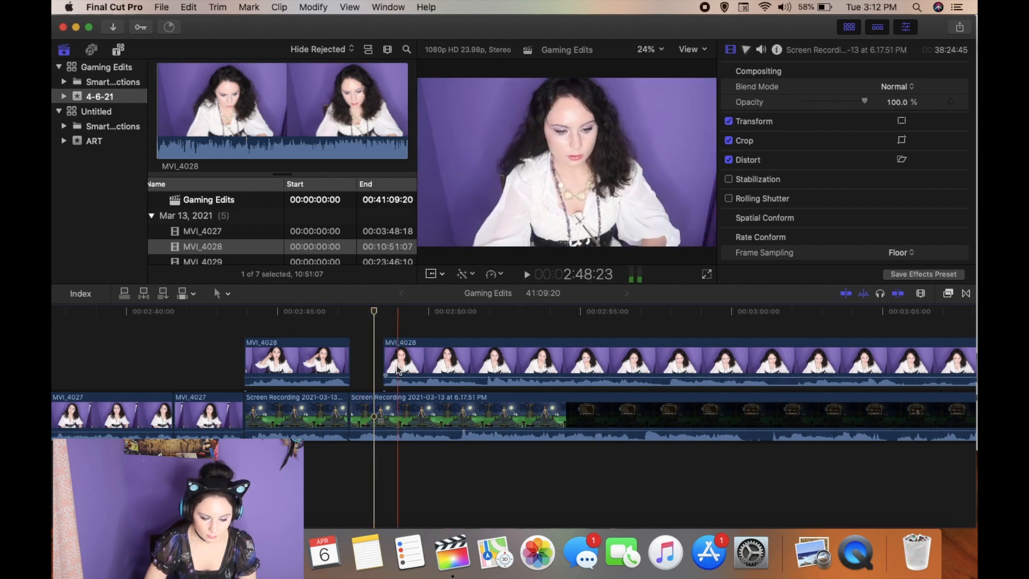
{"action": "key", "text": "space"}
Step: Move the second MVI_4028 section earlier to start at about 2:47:17 and play it against the screen recording
{"action": "left_click", "coordinate": [403, 365]}
{"action": "left_click_drag", "start_coordinate": [427, 358], "coordinate": [402, 355]}
{"action": "left_click", "coordinate": [353, 369]}
{"action": "key", "text": "space"}
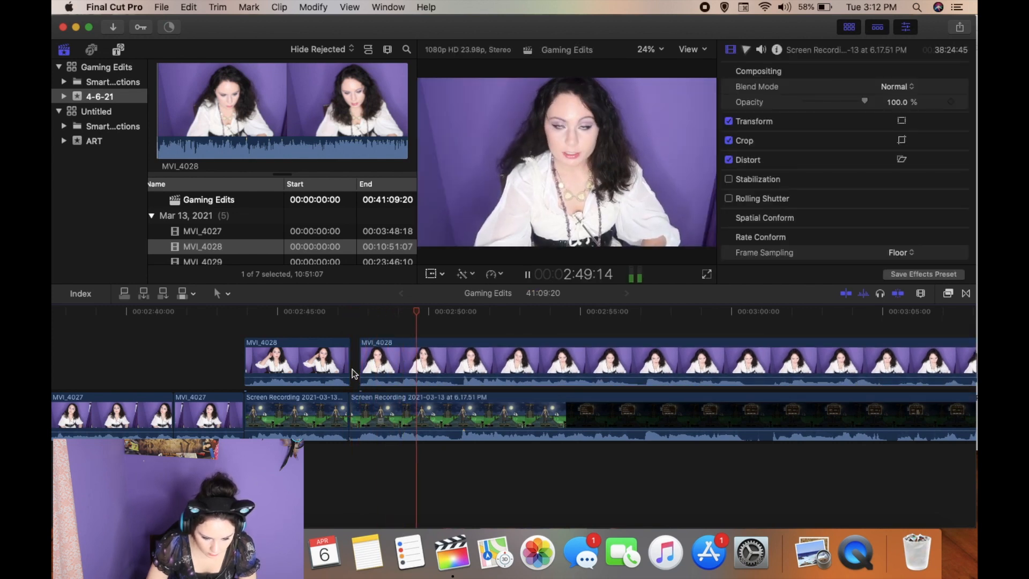
{"action": "key", "text": "space"}
Step: Trim 7 frames from the start of the second screen recording section to close the MVI_4028 gap, and play across the cut
{"action": "left_click_drag", "start_coordinate": [354, 412], "coordinate": [363, 411]}
{"action": "key", "text": "space"}
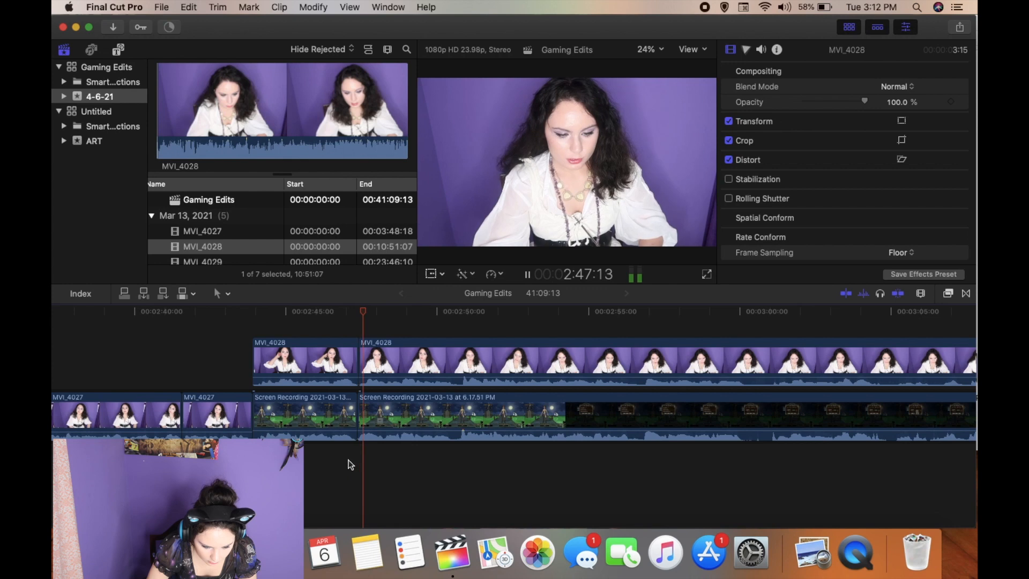
{"action": "key", "text": "space"}
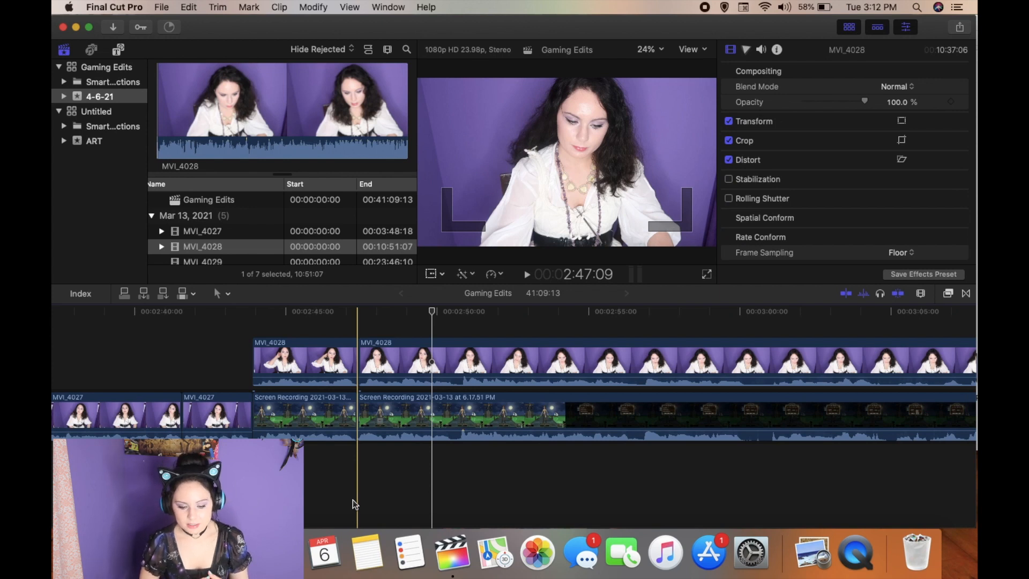
Step: Select both MVI_4028 sections together and activate the Transform controls for them
{"action": "scroll", "coordinate": [353, 499], "scroll_direction": "right", "scroll_amount": 3}
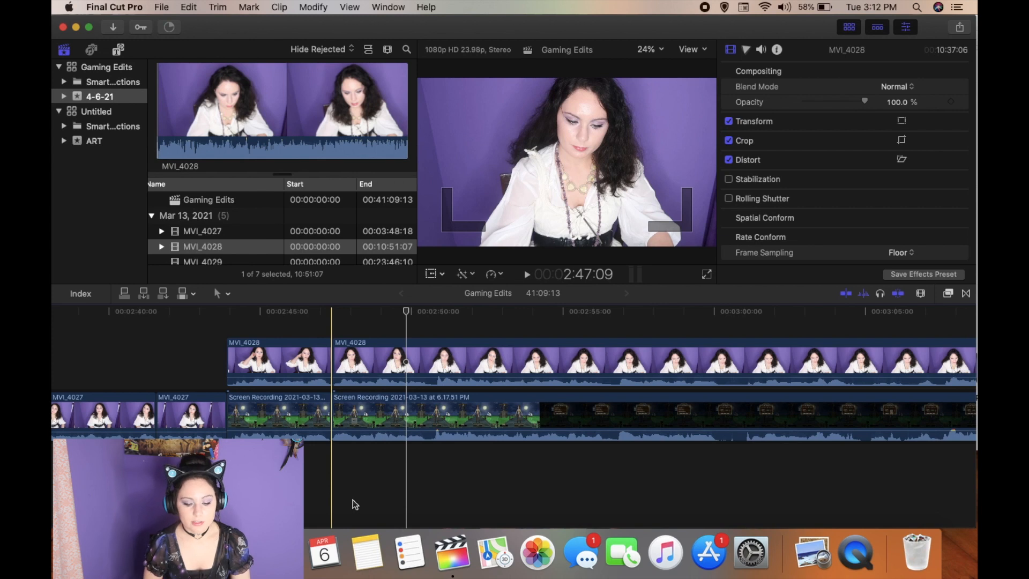
{"action": "left_click_drag", "start_coordinate": [222, 358], "coordinate": [349, 368]}
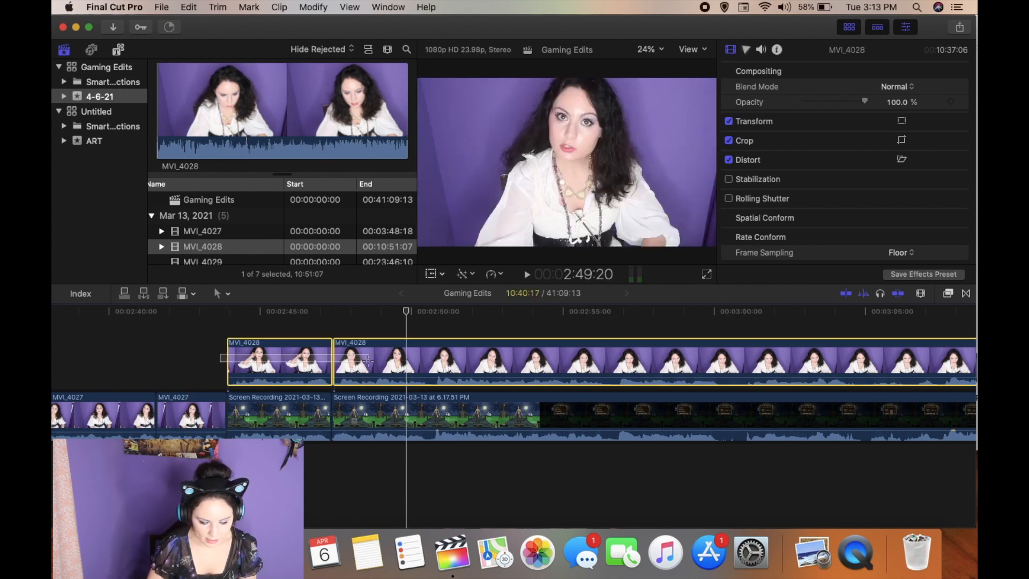
{"action": "left_click", "coordinate": [377, 481]}
{"action": "left_click_drag", "start_coordinate": [221, 355], "coordinate": [385, 358]}
{"action": "left_click", "coordinate": [443, 275]}
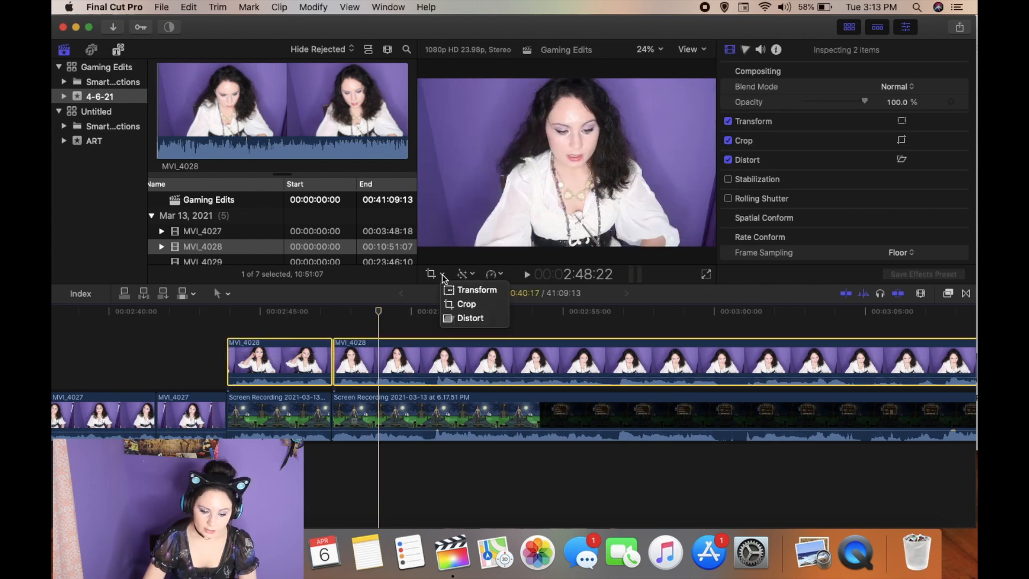
{"action": "left_click", "coordinate": [467, 290]}
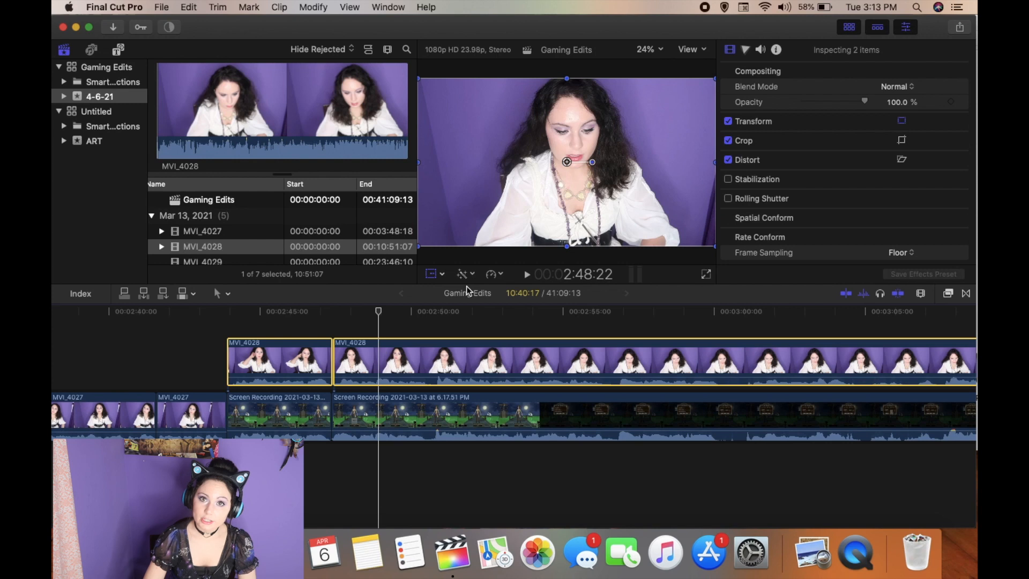
Step: Scale both MVI_4028 sections down to a small picture-in-picture and place it in the lower-left corner of the gameplay frame
{"action": "mouse_move", "coordinate": [624, 162]}
{"action": "left_mouse_down"}
{"action": "mouse_move", "coordinate": [616, 191]}
{"action": "mouse_move", "coordinate": [589, 176]}
{"action": "mouse_move", "coordinate": [625, 259]}
{"action": "mouse_move", "coordinate": [609, 317]}
{"action": "mouse_move", "coordinate": [635, 146]}
{"action": "mouse_move", "coordinate": [624, 153]}
{"action": "left_mouse_up"}
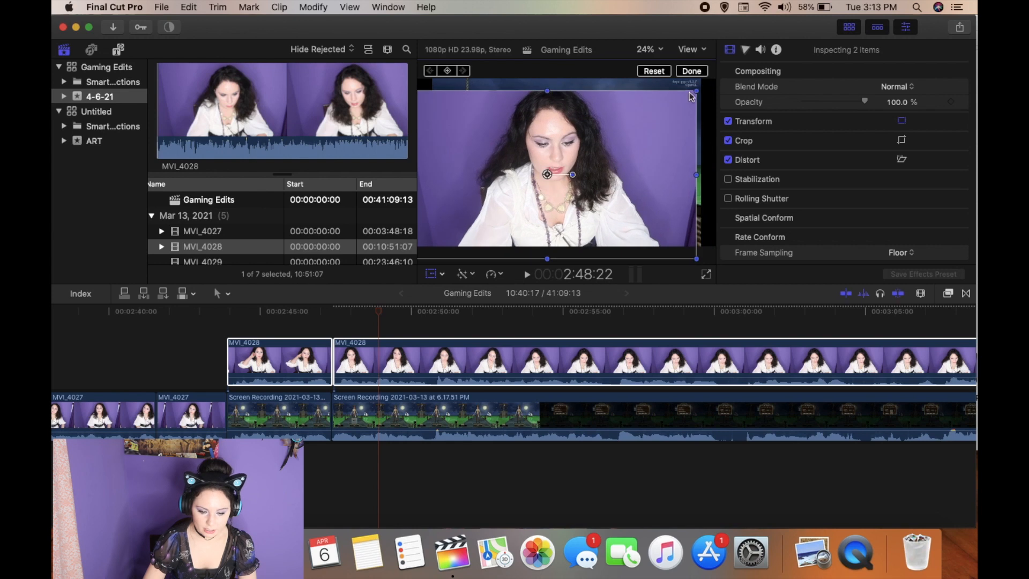
{"action": "left_click_drag", "start_coordinate": [697, 92], "coordinate": [597, 169]}
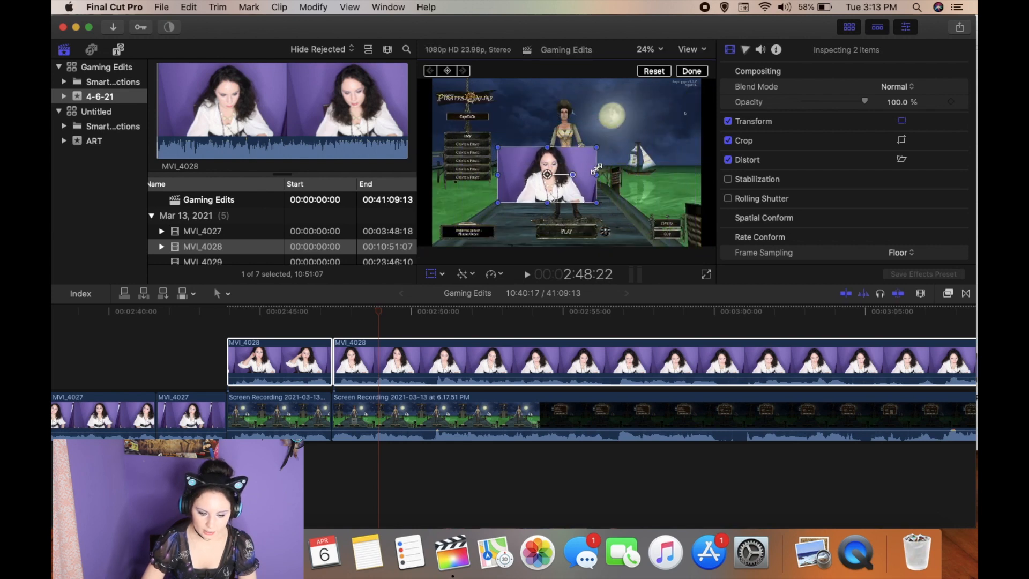
{"action": "left_click_drag", "start_coordinate": [575, 170], "coordinate": [500, 208]}
Step: Play the picture-in-picture layout in full screen up to about 2:51 to check its size and placement
{"action": "left_click", "coordinate": [707, 275]}
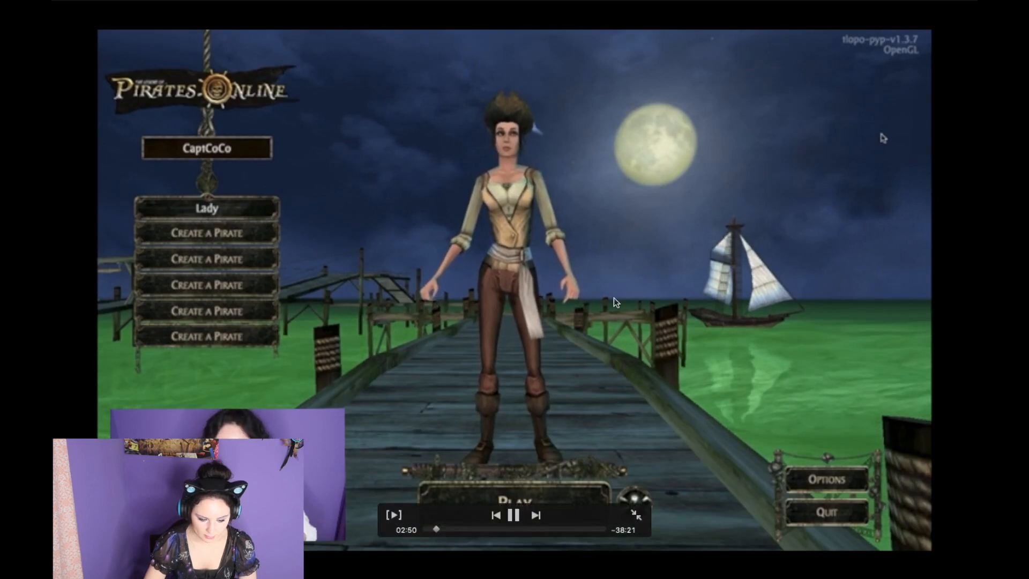
{"action": "key", "text": "space"}
{"action": "key", "text": "Escape"}
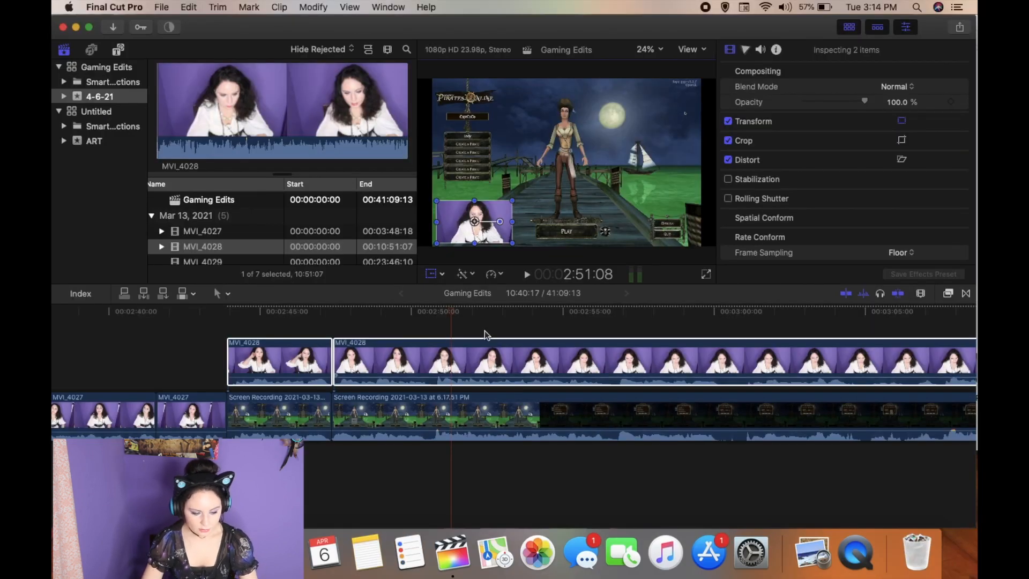
Step: Enlarge the face-camera picture slightly in the lower-left corner of the frame and check it in full-screen playback
{"action": "left_click_drag", "start_coordinate": [516, 200], "coordinate": [513, 211]}
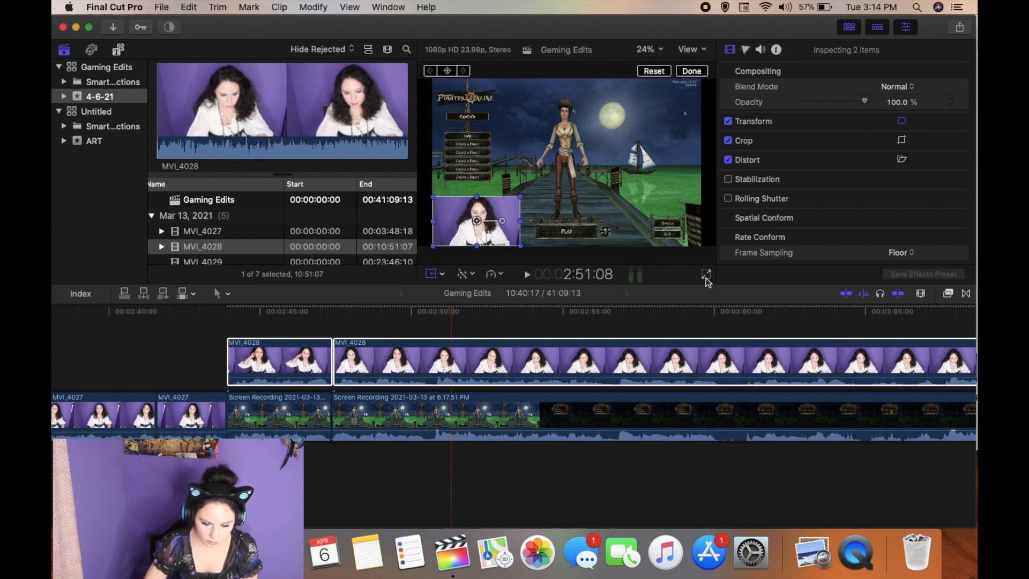
{"action": "left_click", "coordinate": [706, 274]}
{"action": "key", "text": "space"}
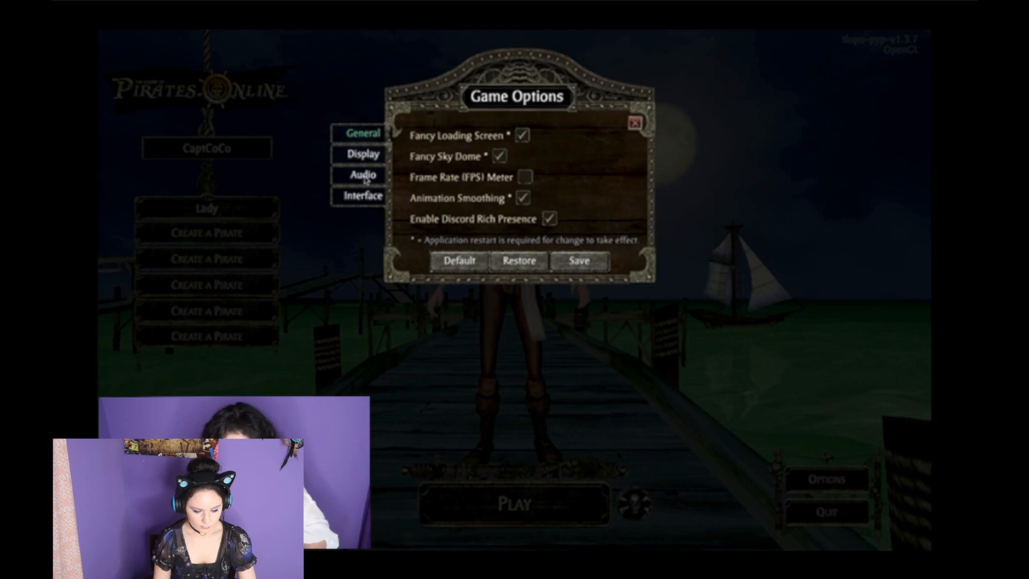
{"action": "key", "text": "Escape"}
{"action": "key", "text": "space"}
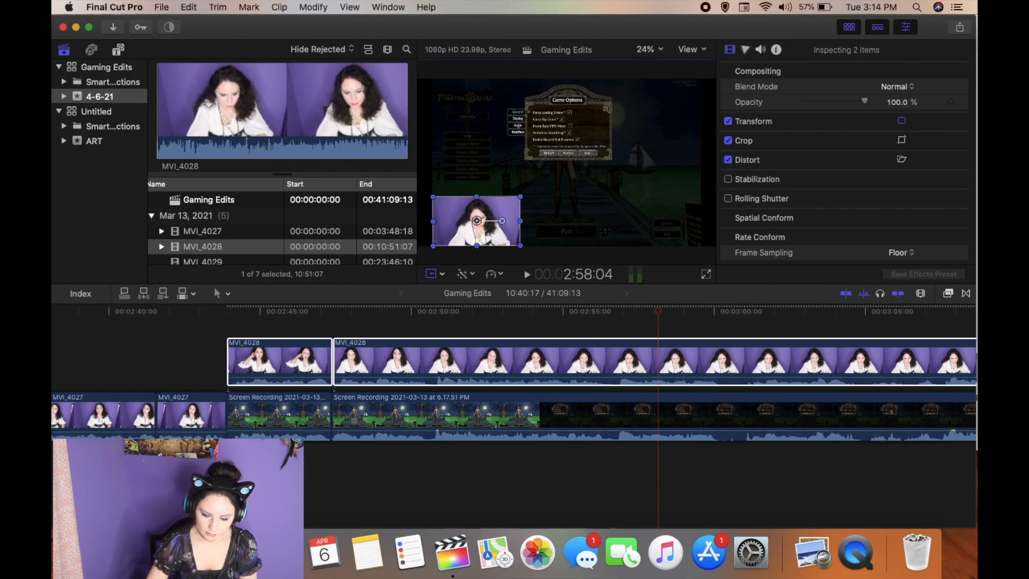
Step: Play the stretch of gameplay between about 3:03 and 3:10 to check the face-camera overlay and audio against the screen recording
{"action": "scroll", "coordinate": [761, 420], "scroll_direction": "right", "scroll_amount": 5}
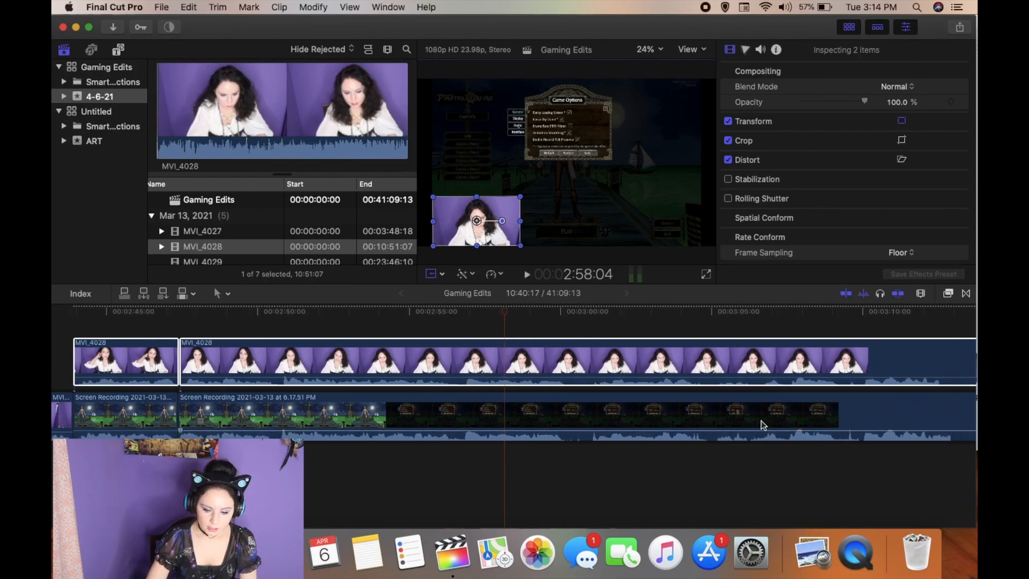
{"action": "scroll", "coordinate": [763, 423], "scroll_direction": "right", "scroll_amount": 5}
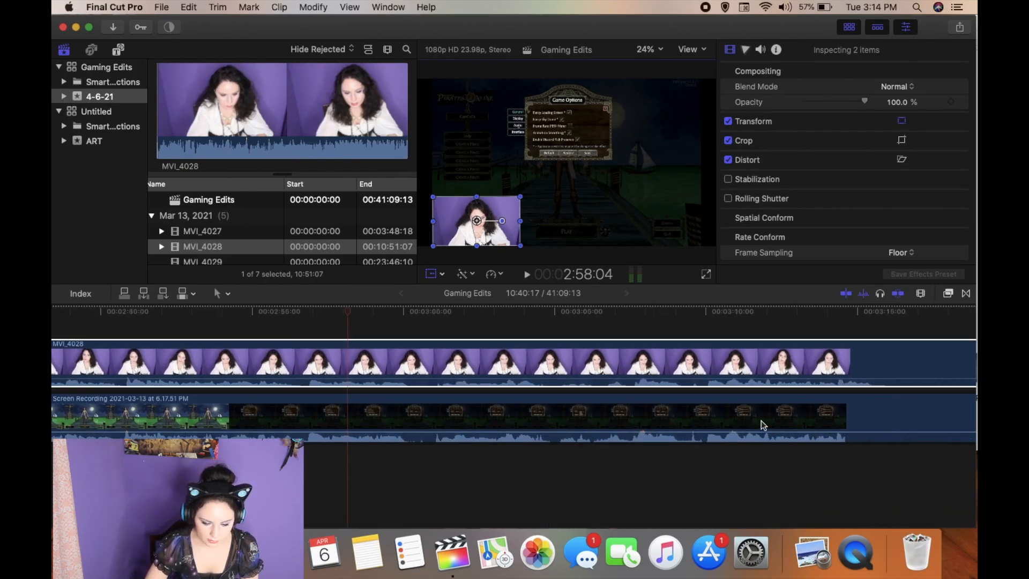
{"action": "left_click", "coordinate": [514, 454]}
{"action": "key", "text": "space"}
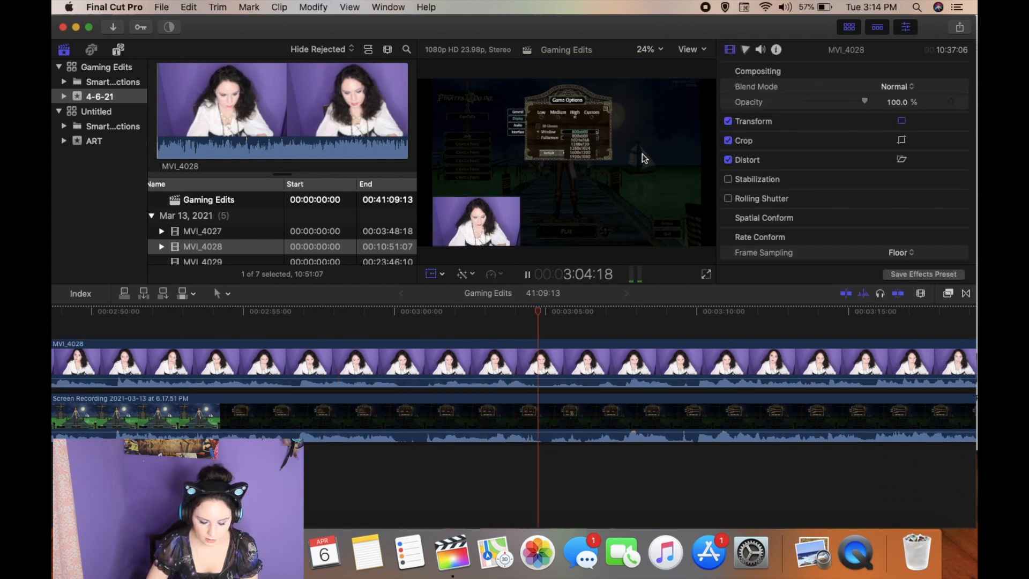
{"action": "scroll", "coordinate": [610, 484], "scroll_direction": "right", "scroll_amount": 5}
{"action": "key", "text": "space"}
{"action": "key", "text": "shift+t"}
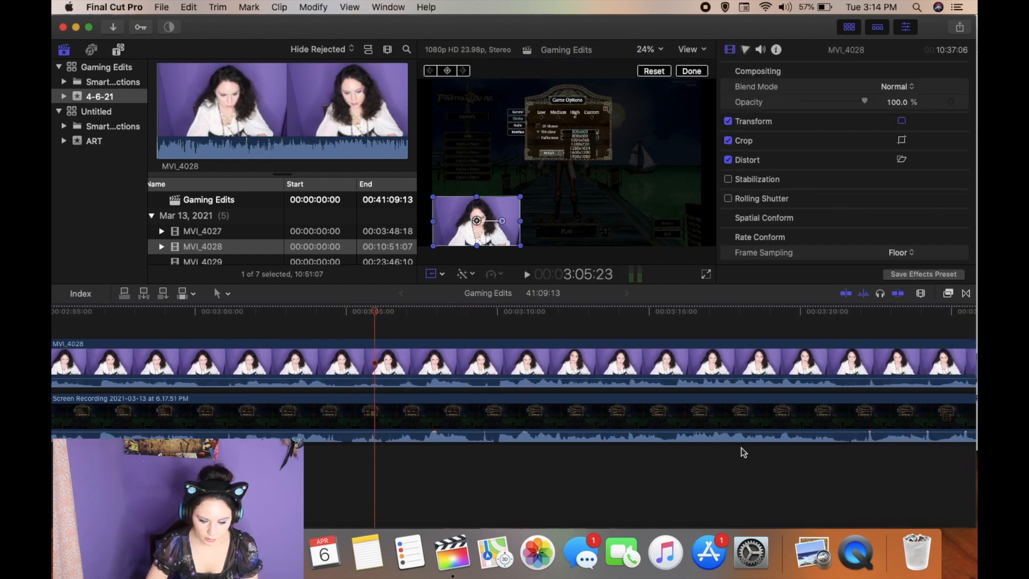
{"action": "left_click", "coordinate": [719, 384]}
{"action": "key", "text": "space"}
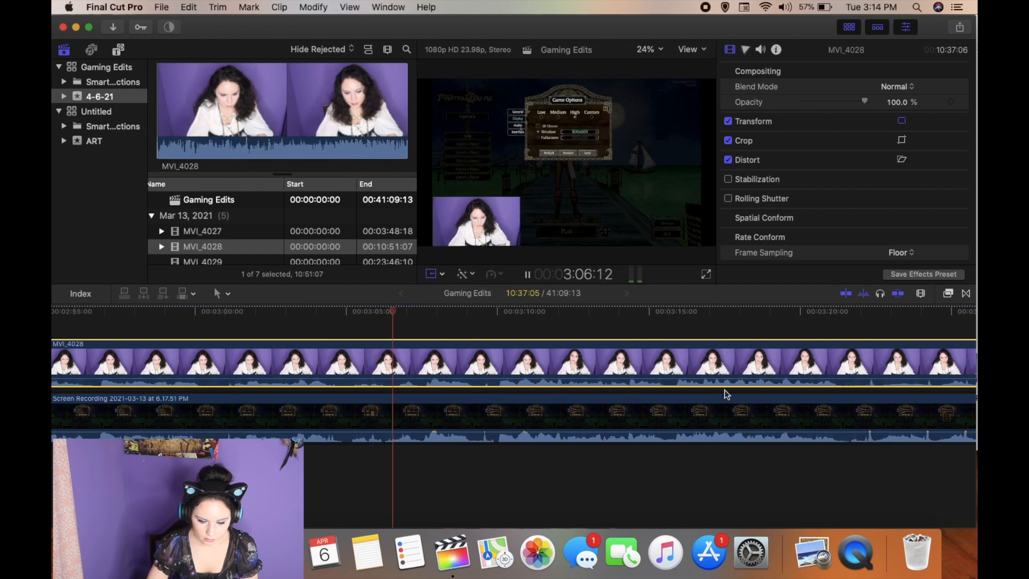
{"action": "scroll", "coordinate": [393, 453], "scroll_direction": "left", "scroll_amount": 4}
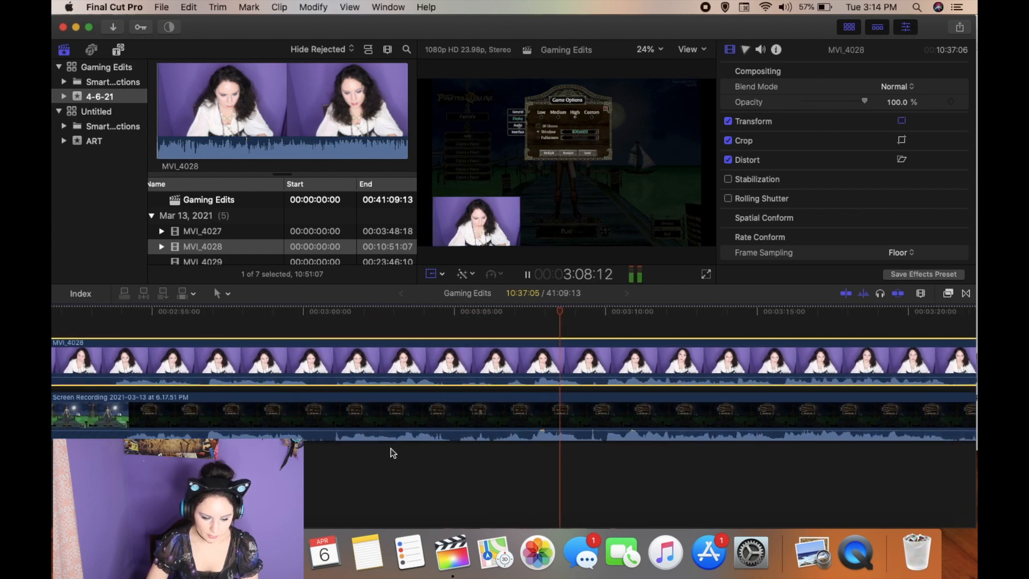
{"action": "key", "text": "super+minus"}
{"action": "key", "text": "super+minus"}
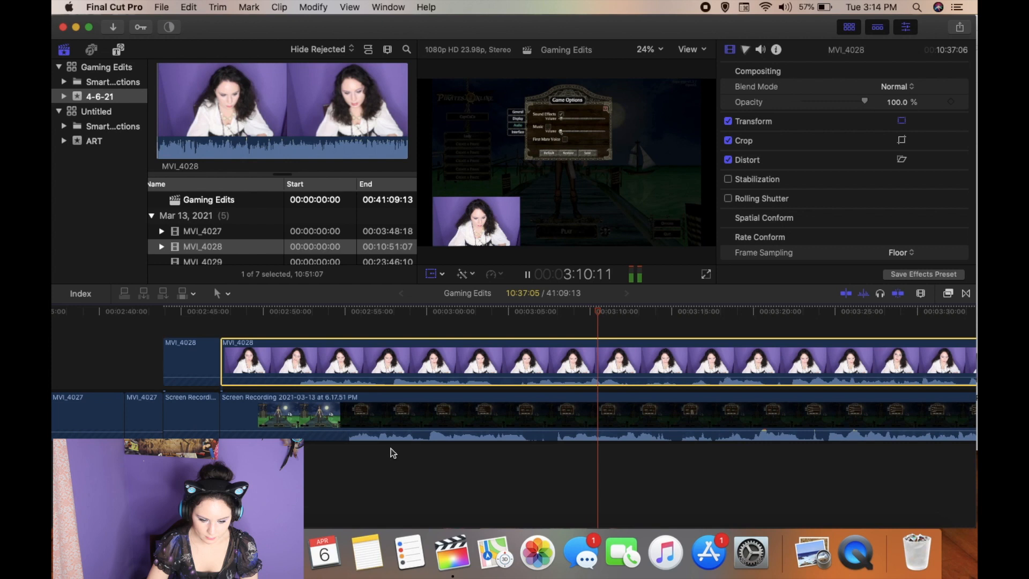
{"action": "key", "text": "space"}
{"action": "key", "text": "shift+t"}
{"action": "scroll", "coordinate": [392, 453], "scroll_direction": "right", "scroll_amount": 2}
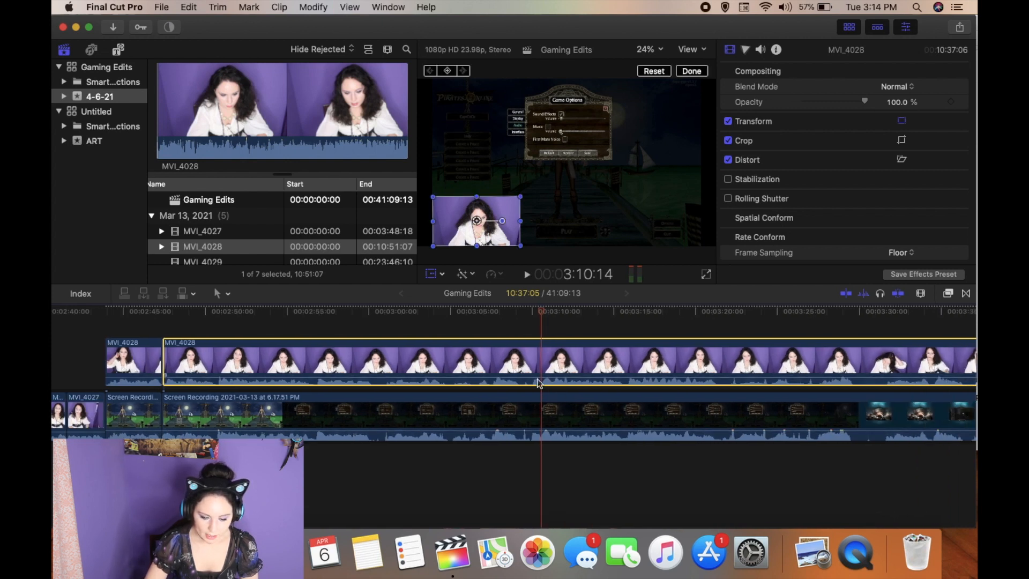
Step: Lower the audio of both MVI_4028 sections to silence and play from about 2:50 in full screen to check the sound
{"action": "mouse_move", "coordinate": [124, 377]}
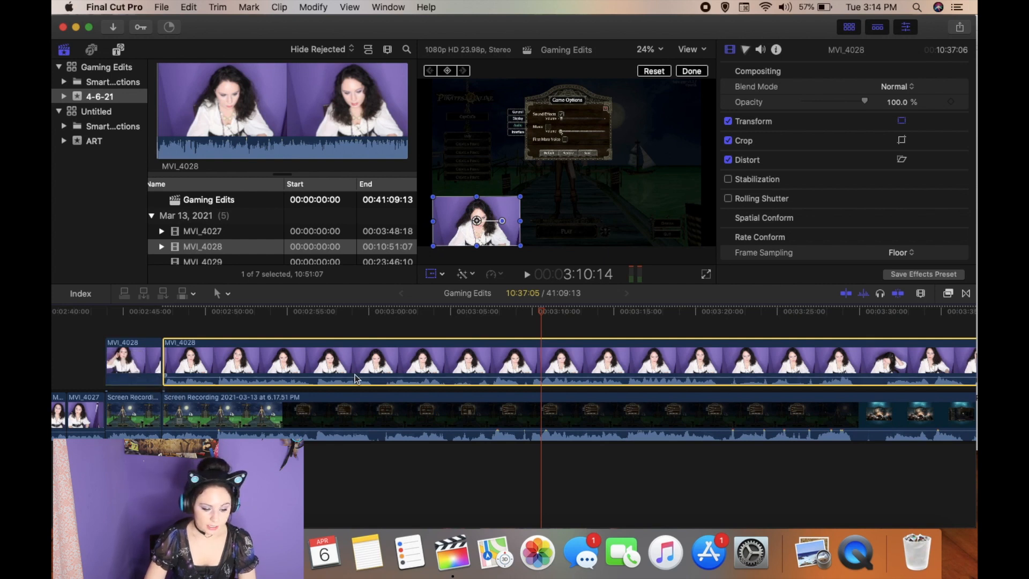
{"action": "mouse_move", "coordinate": [371, 373]}
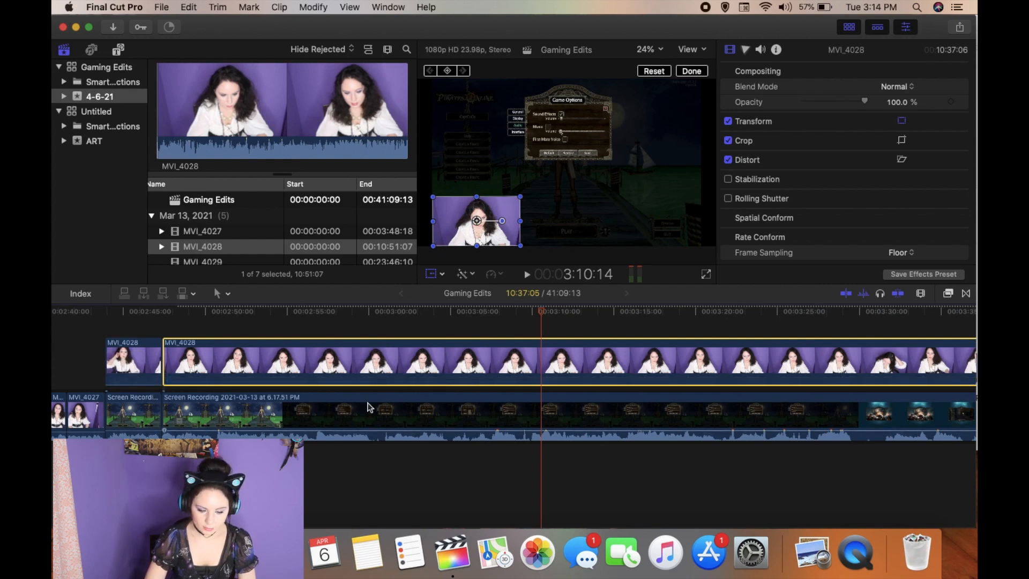
{"action": "left_click", "coordinate": [211, 466]}
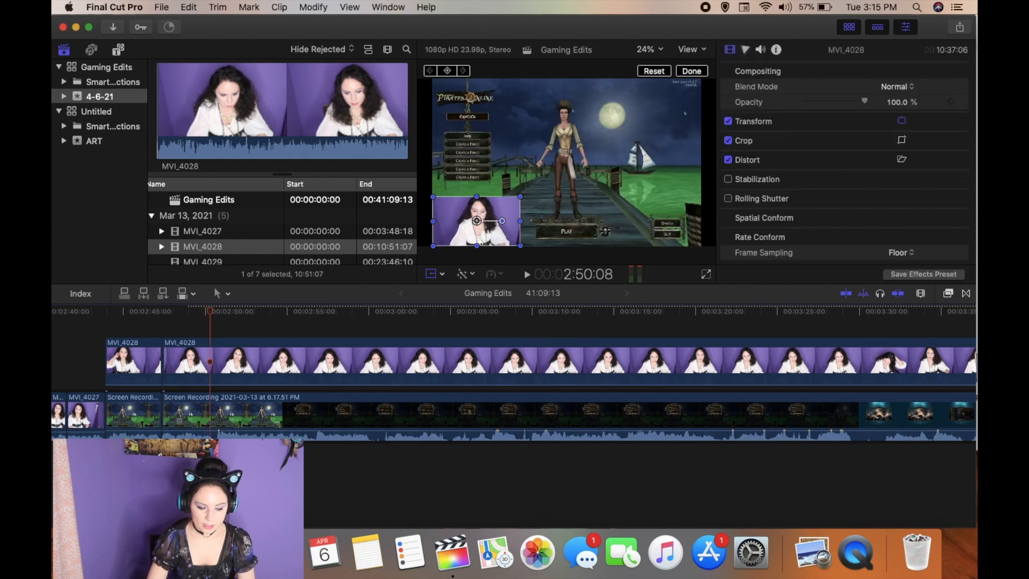
{"action": "key", "text": "space"}
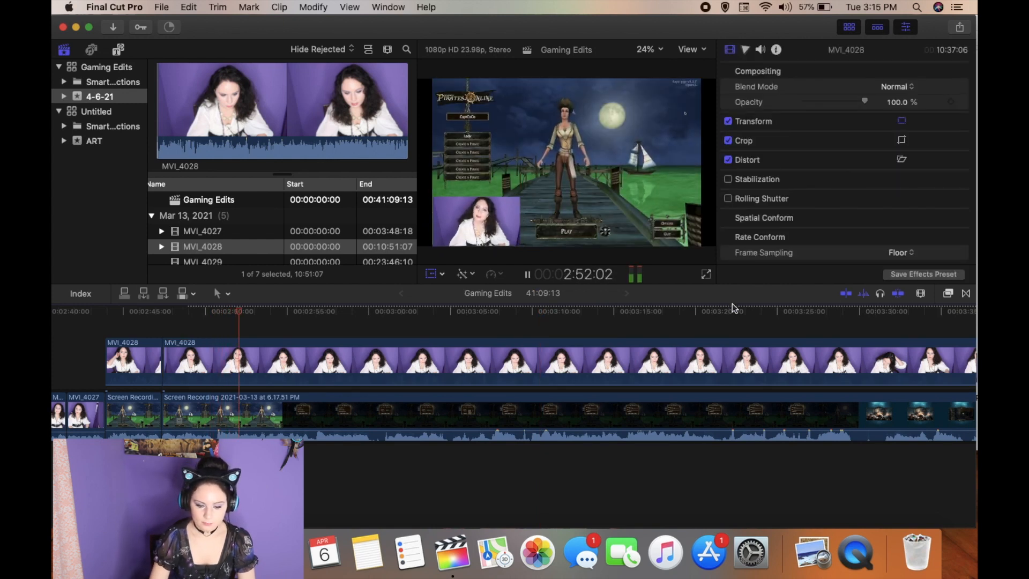
{"action": "key", "text": "super+shift+f"}
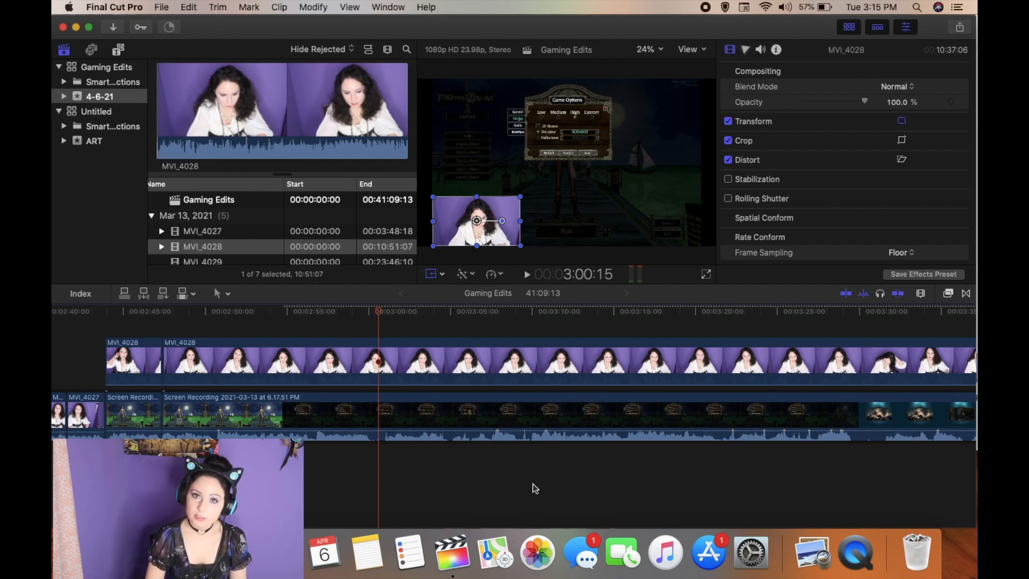
Step: Play the synced gameplay and face-camera clips from about 3:00, skipping ahead to 3:20, up to about 3:30 to find material to cut
{"action": "scroll", "coordinate": [531, 504], "scroll_direction": "right", "scroll_amount": 2}
{"action": "scroll", "coordinate": [530, 504], "scroll_direction": "right", "scroll_amount": 3}
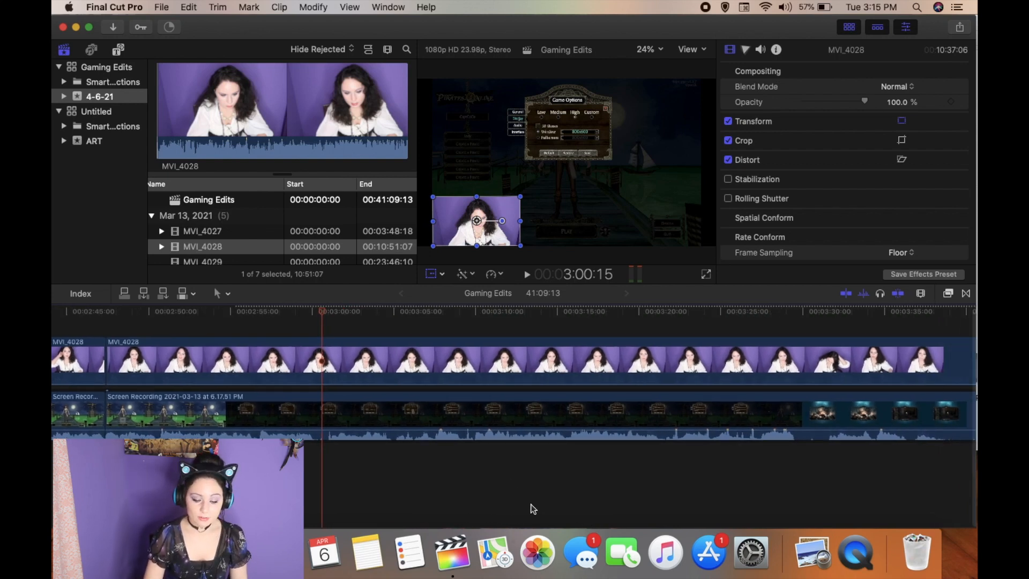
{"action": "scroll", "coordinate": [531, 508], "scroll_direction": "right", "scroll_amount": 1}
{"action": "key", "text": "space"}
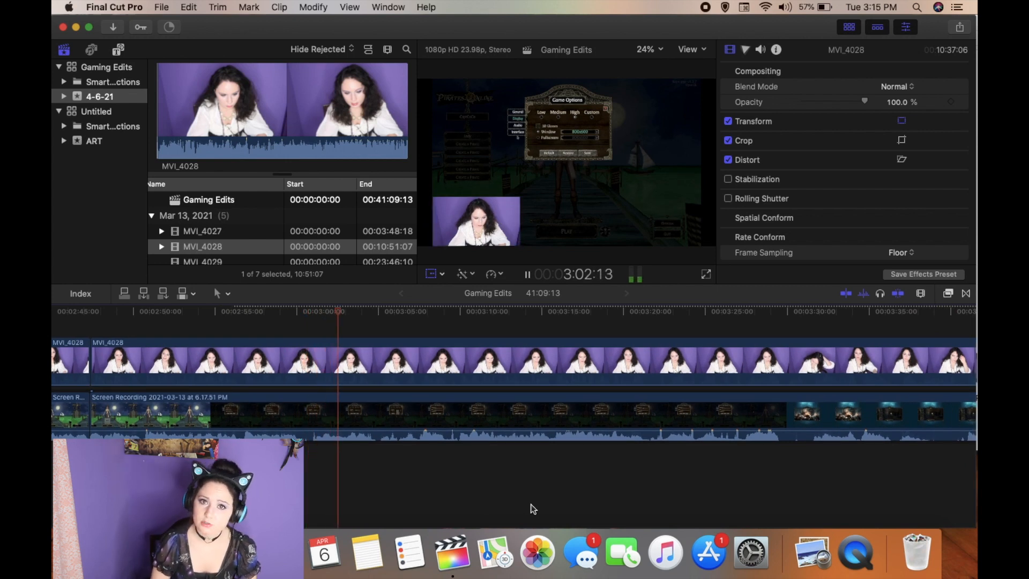
{"action": "key", "text": "space"}
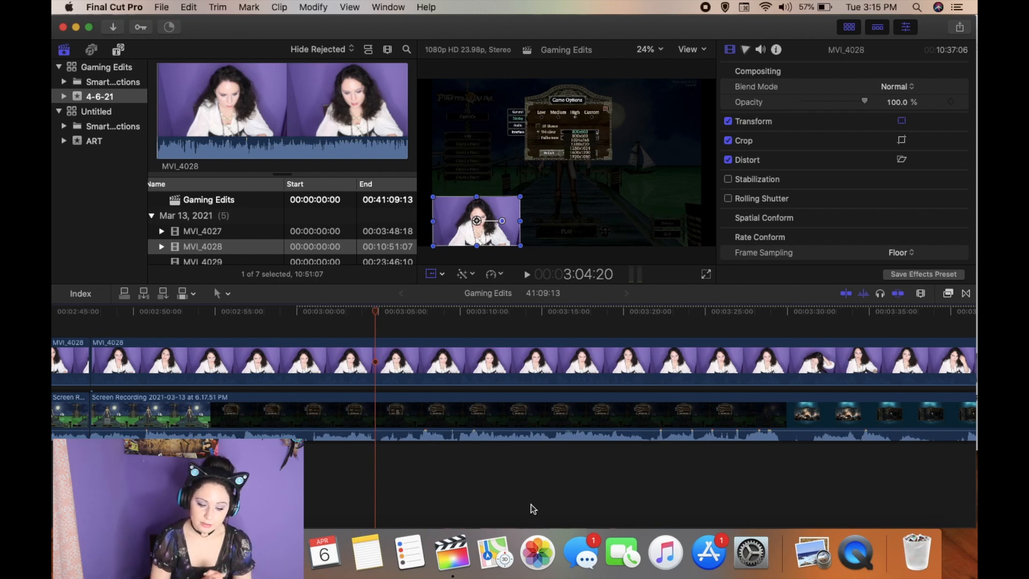
{"action": "left_click", "coordinate": [633, 458]}
{"action": "key", "text": "space"}
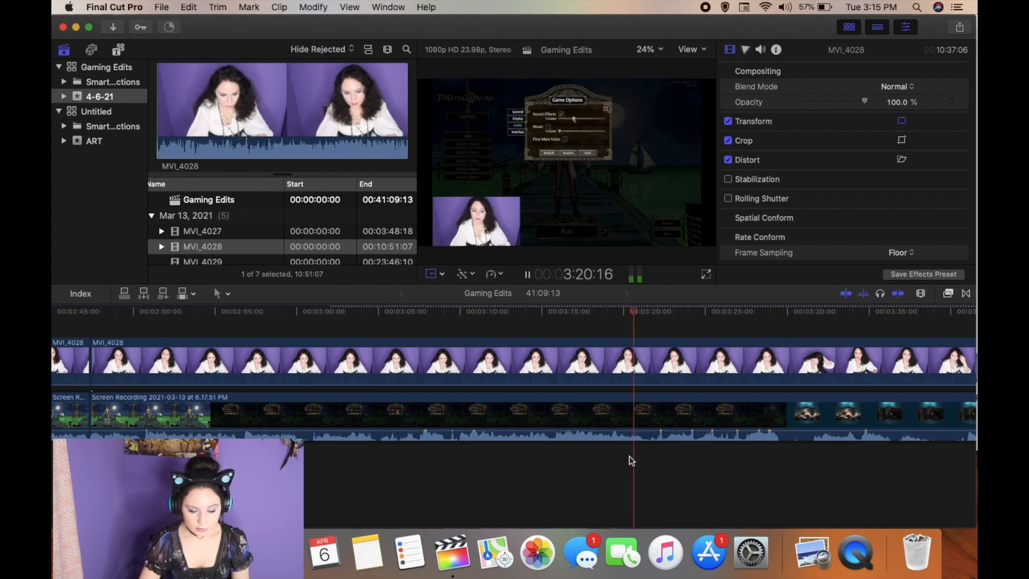
{"action": "scroll", "coordinate": [629, 457], "scroll_direction": "right", "scroll_amount": 5}
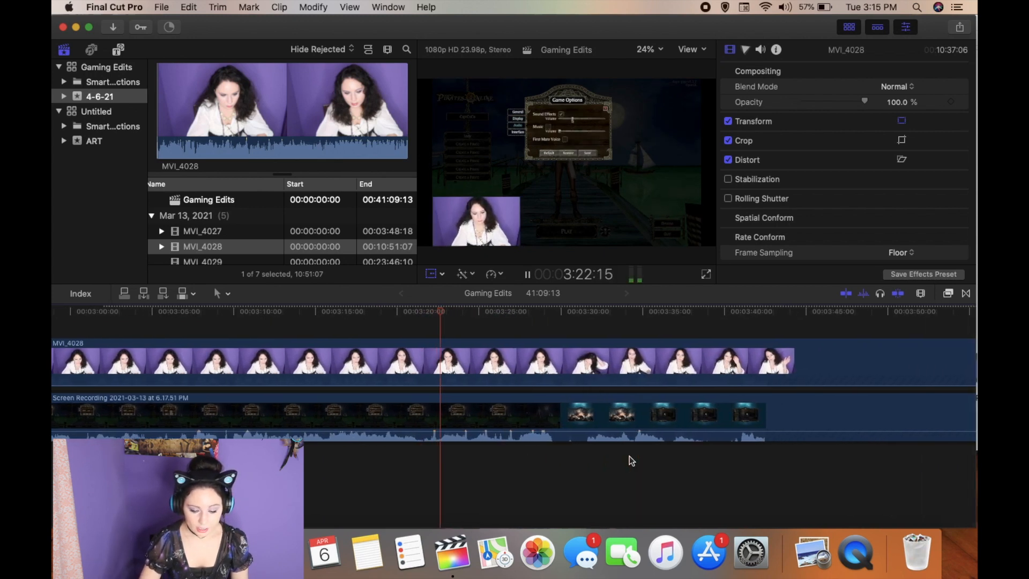
{"action": "scroll", "coordinate": [485, 482], "scroll_direction": "right", "scroll_amount": 2}
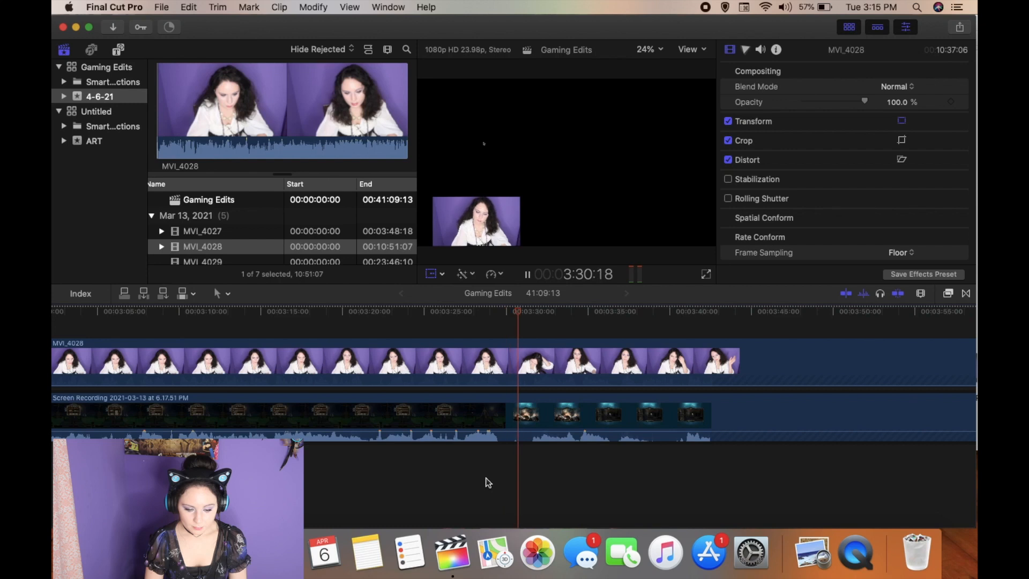
{"action": "key", "text": "space"}
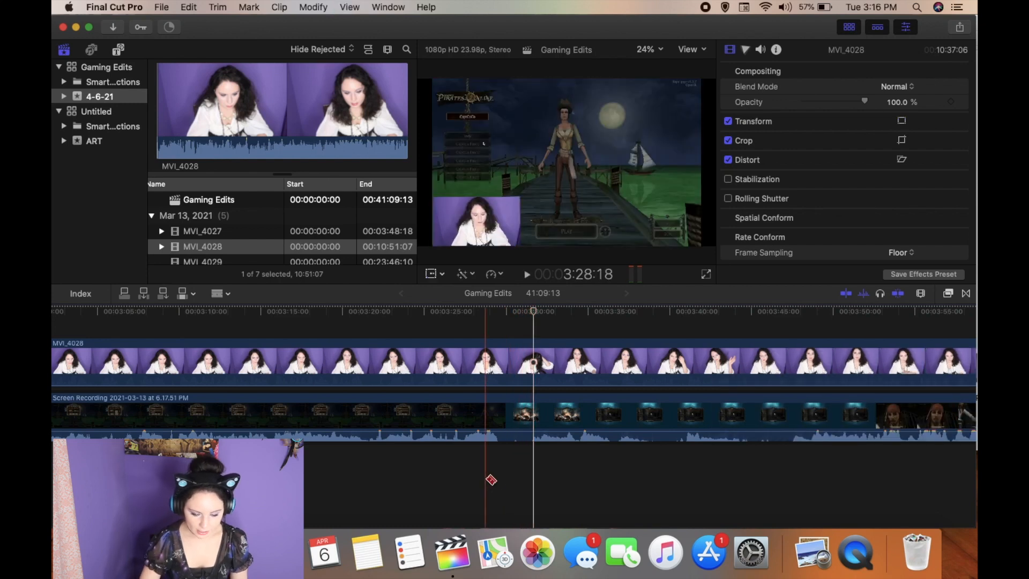
Step: Cut out the section of about two seconds between 3:29 and 3:31 from both MVI_4028 and the screen recording, closing the gap
{"action": "left_click", "coordinate": [506, 428]}
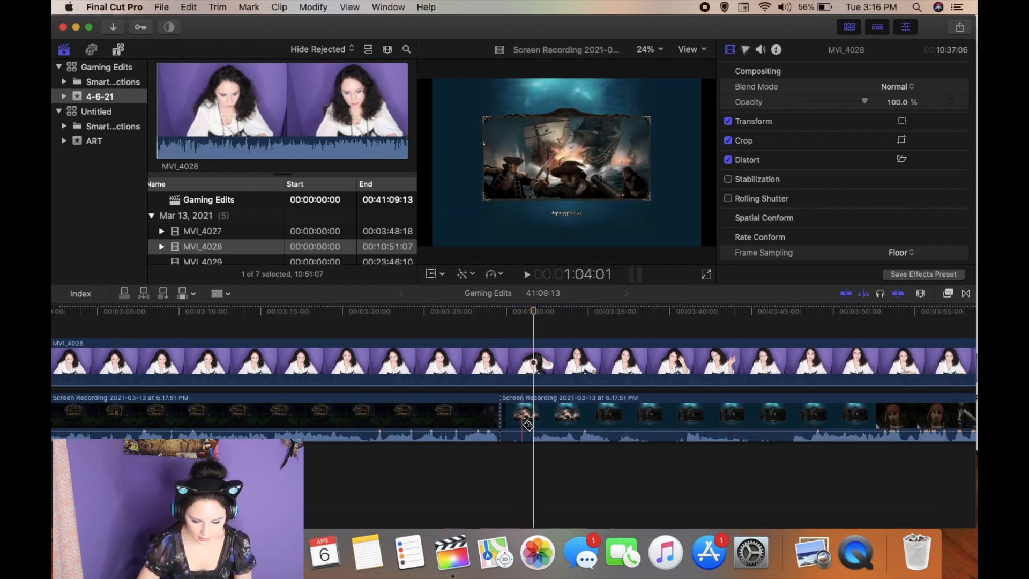
{"action": "left_click", "coordinate": [535, 425]}
{"action": "left_click", "coordinate": [536, 354]}
{"action": "left_click", "coordinate": [512, 357]}
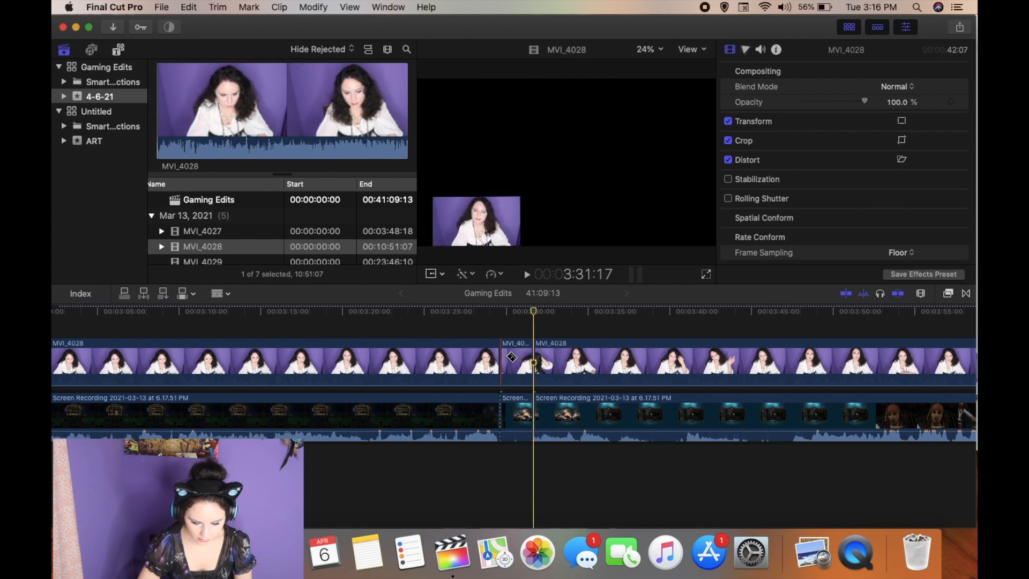
{"action": "key", "text": "a"}
{"action": "left_click", "coordinate": [516, 355]}
{"action": "key", "text": "Delete"}
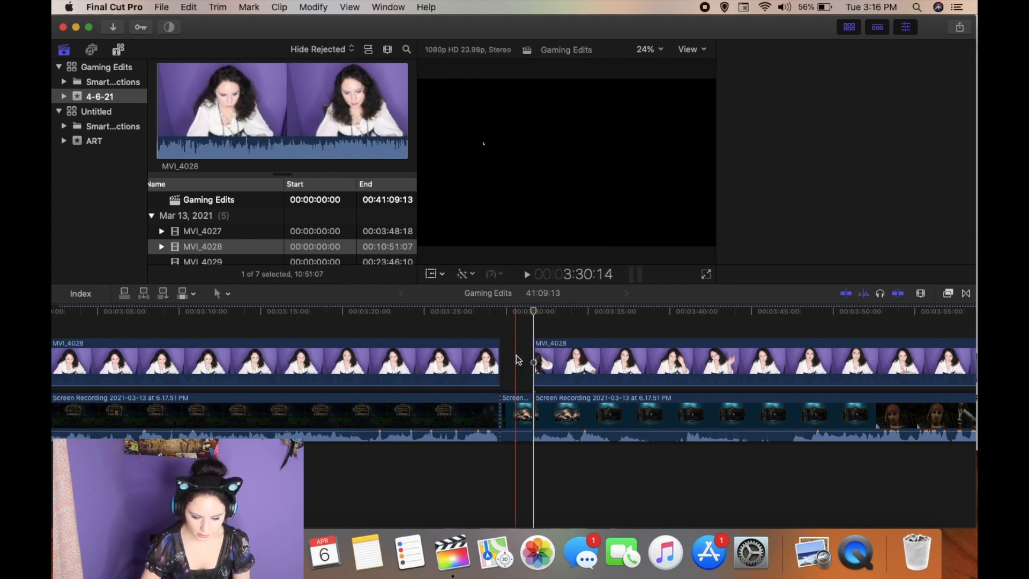
{"action": "left_click", "coordinate": [514, 414]}
{"action": "key", "text": "Delete"}
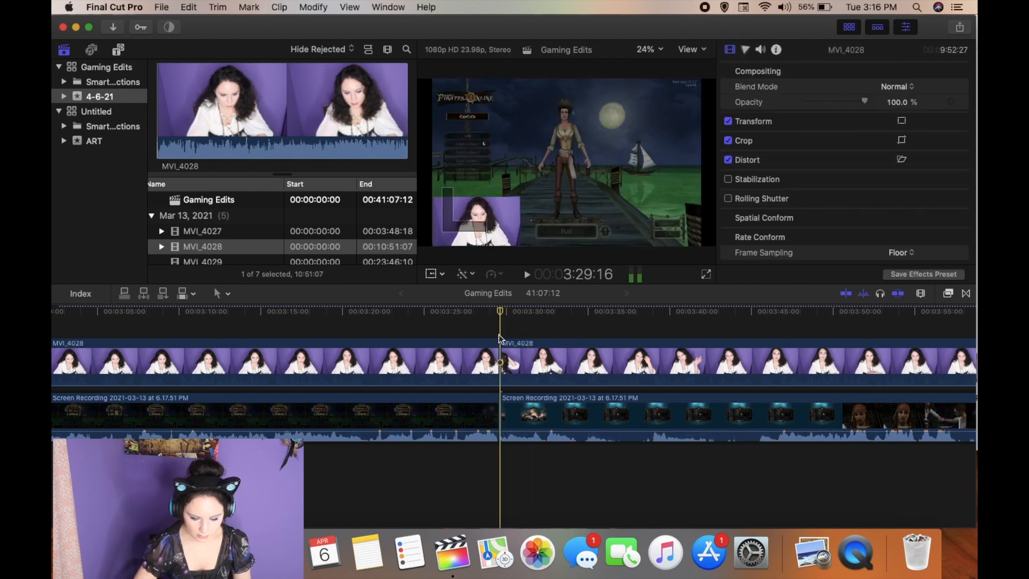
Step: Play across the cut at about 3:29 and raise the audio level of the MVI_4028 section after it
{"action": "key", "text": "space"}
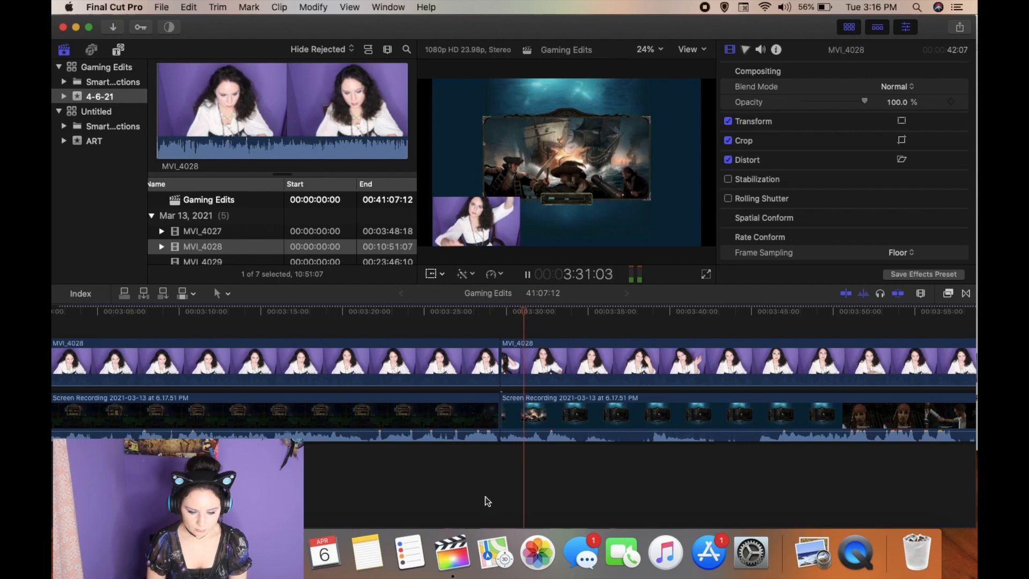
{"action": "key", "text": "space"}
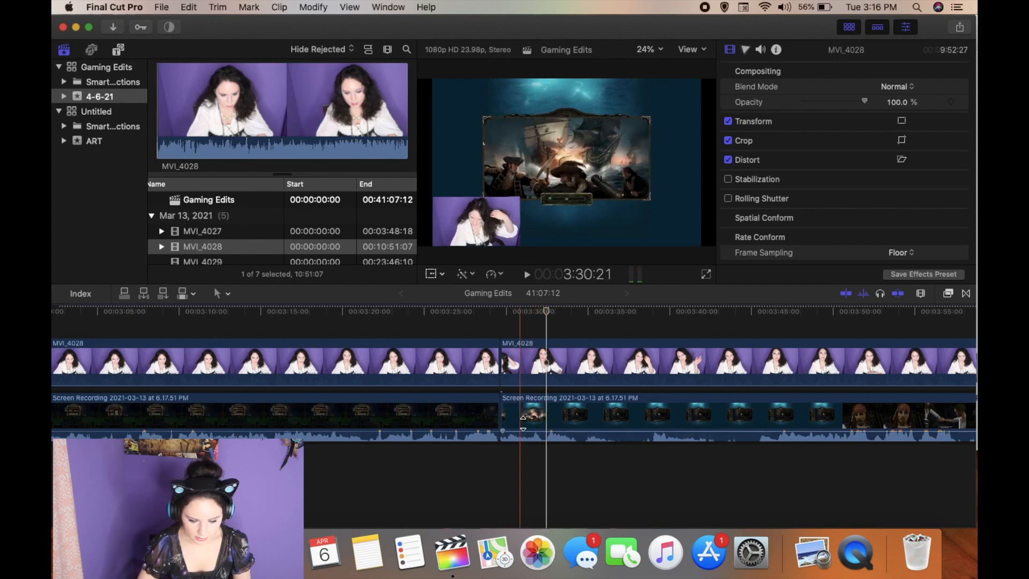
{"action": "left_click_drag", "start_coordinate": [527, 386], "coordinate": [529, 377]}
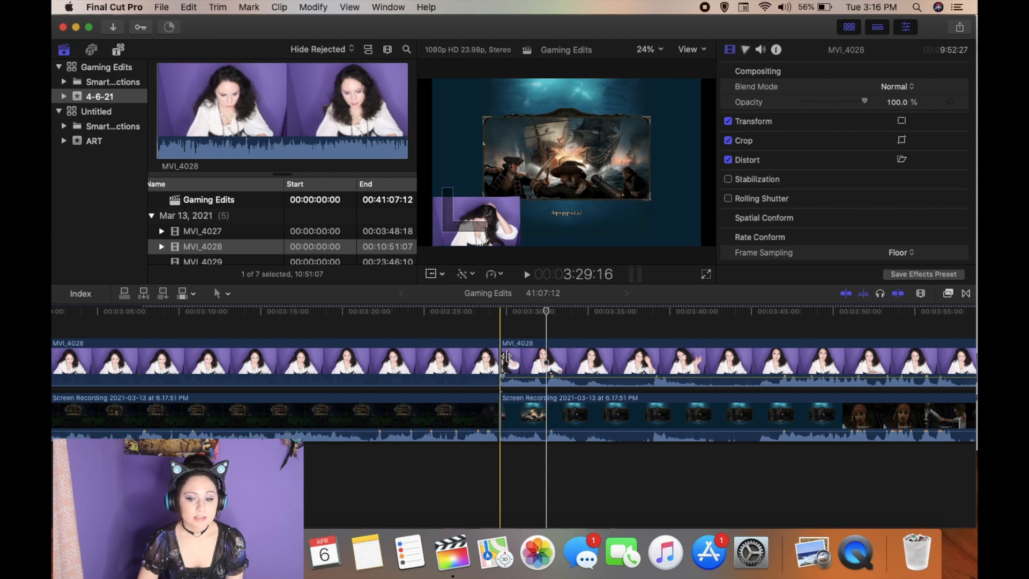
{"action": "left_click_drag", "start_coordinate": [506, 357], "coordinate": [500, 353]}
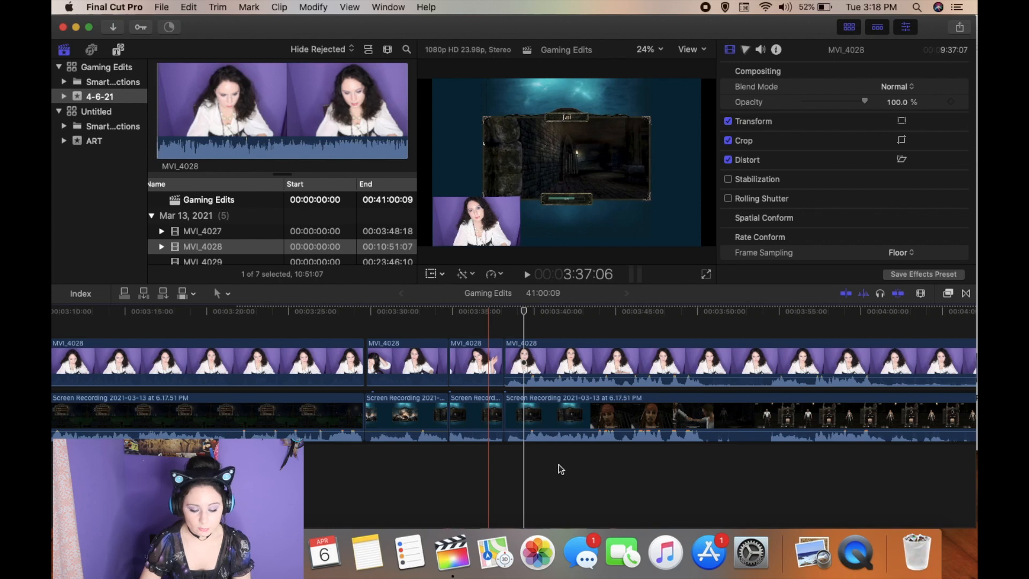
Step: Split both MVI_4028 and the screen recording at about 10:04 and 10:06 to isolate an unwanted section
{"action": "scroll", "coordinate": [534, 471], "scroll_direction": "right", "scroll_amount": 3}
{"action": "scroll", "coordinate": [534, 471], "scroll_direction": "right", "scroll_amount": 3}
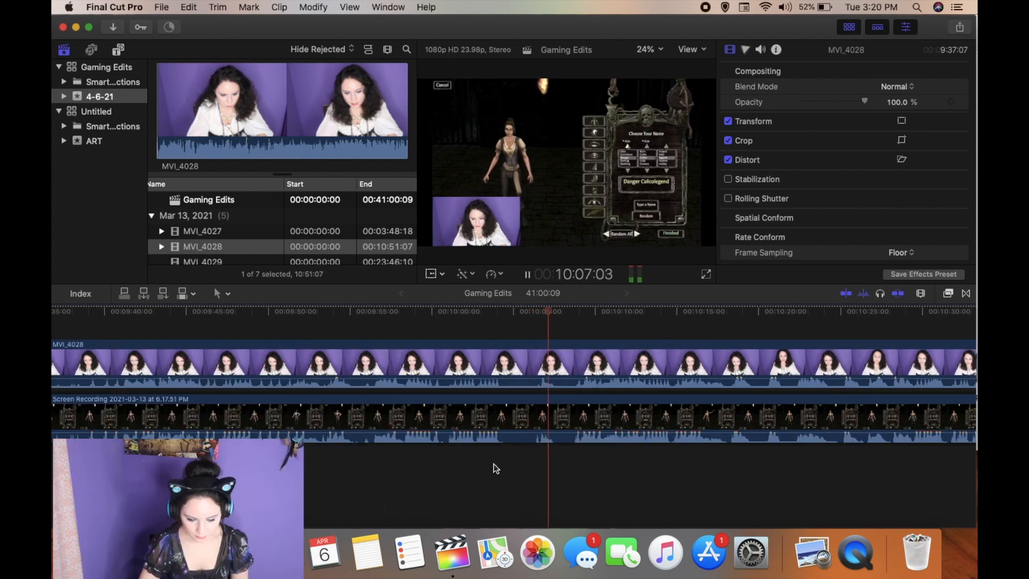
{"action": "left_click", "coordinate": [494, 464]}
{"action": "key", "text": "space"}
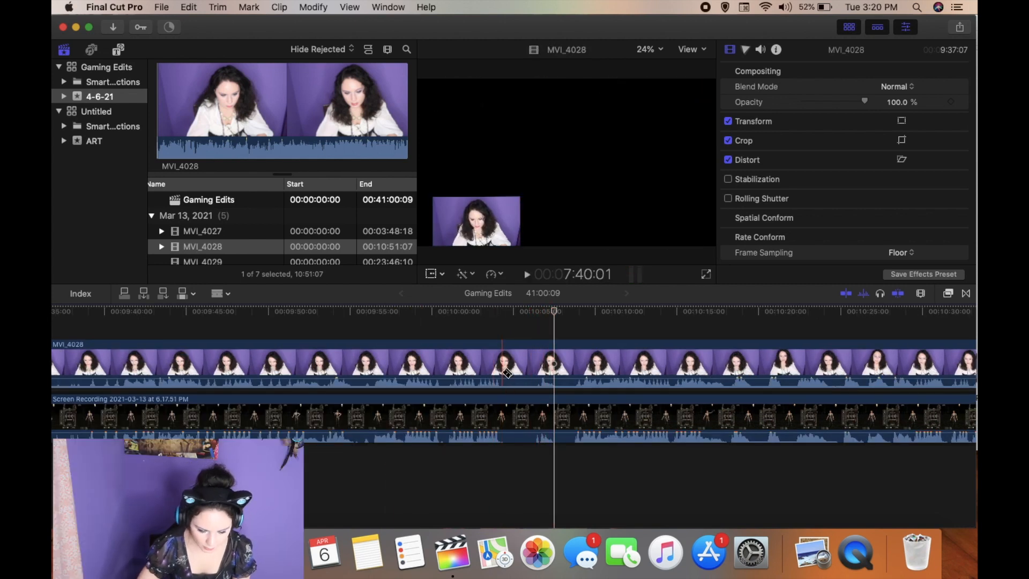
{"action": "left_click", "coordinate": [503, 378]}
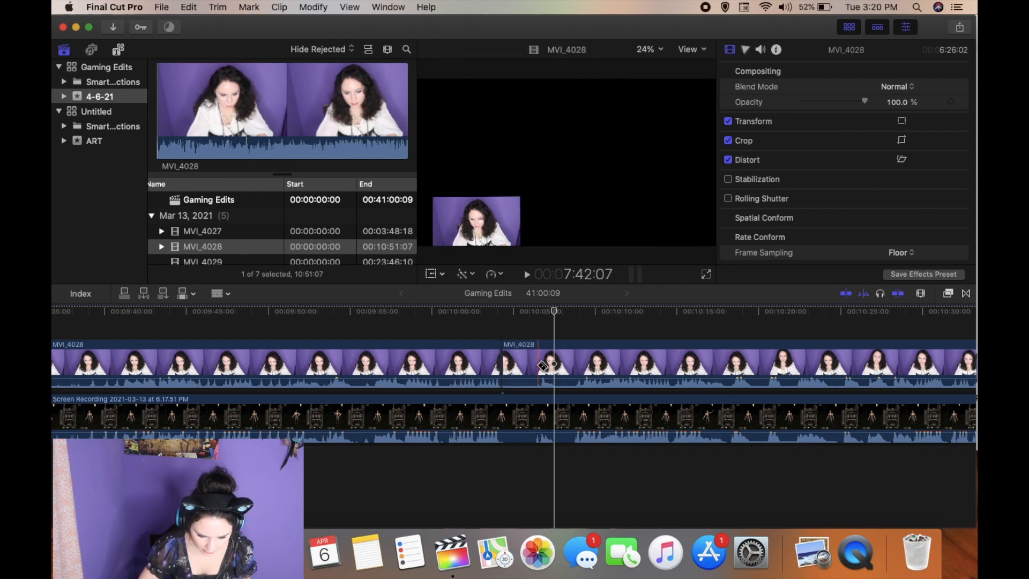
{"action": "left_click", "coordinate": [539, 366]}
{"action": "left_click", "coordinate": [505, 420]}
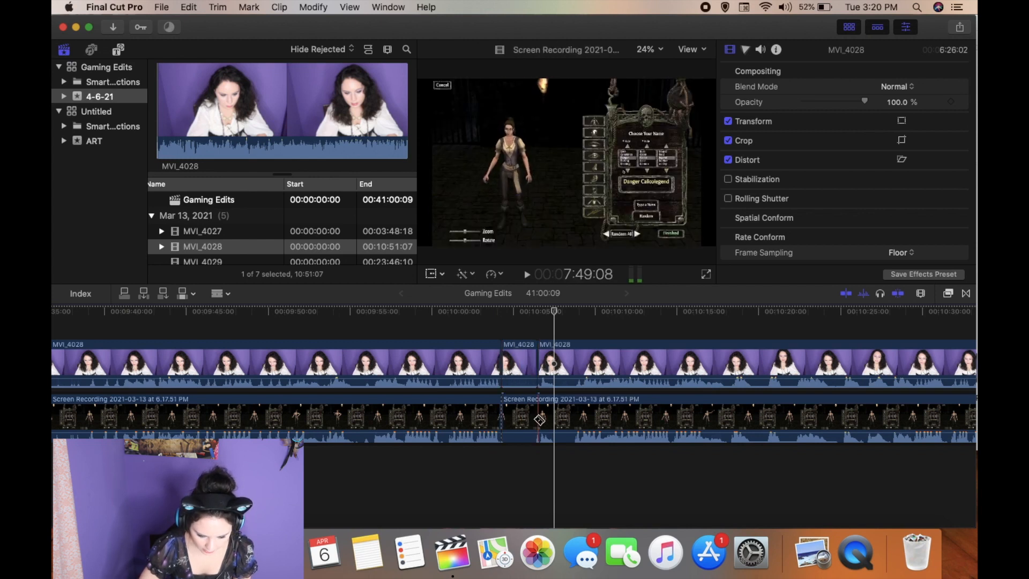
{"action": "left_click", "coordinate": [538, 422]}
Step: Delete the isolated two-second pieces of MVI_4028 and the screen recording, and play across the cut at about 10:04
{"action": "key", "text": "a"}
{"action": "left_click", "coordinate": [520, 371]}
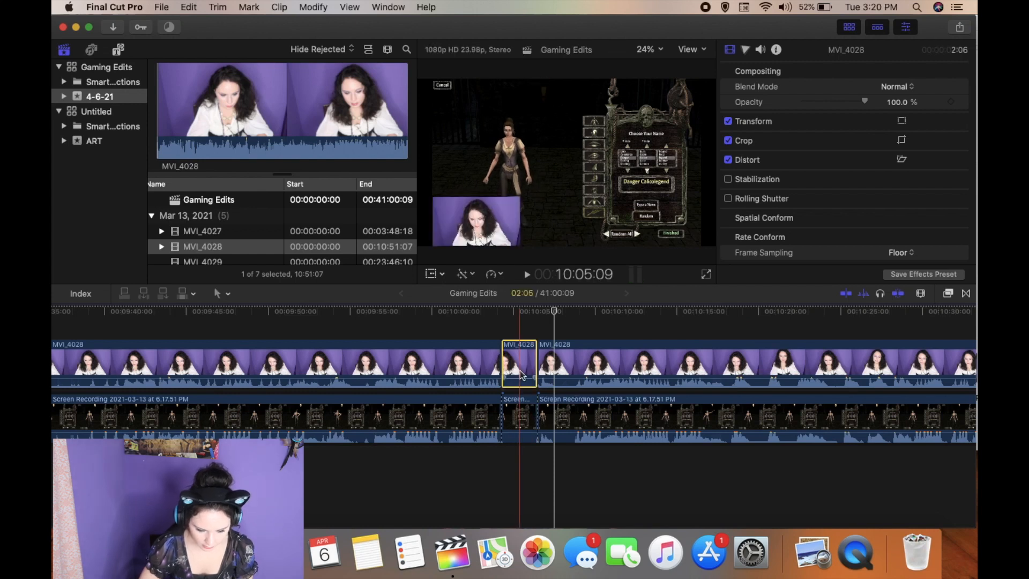
{"action": "key", "text": "Delete"}
{"action": "left_click", "coordinate": [520, 418]}
{"action": "key", "text": "Delete"}
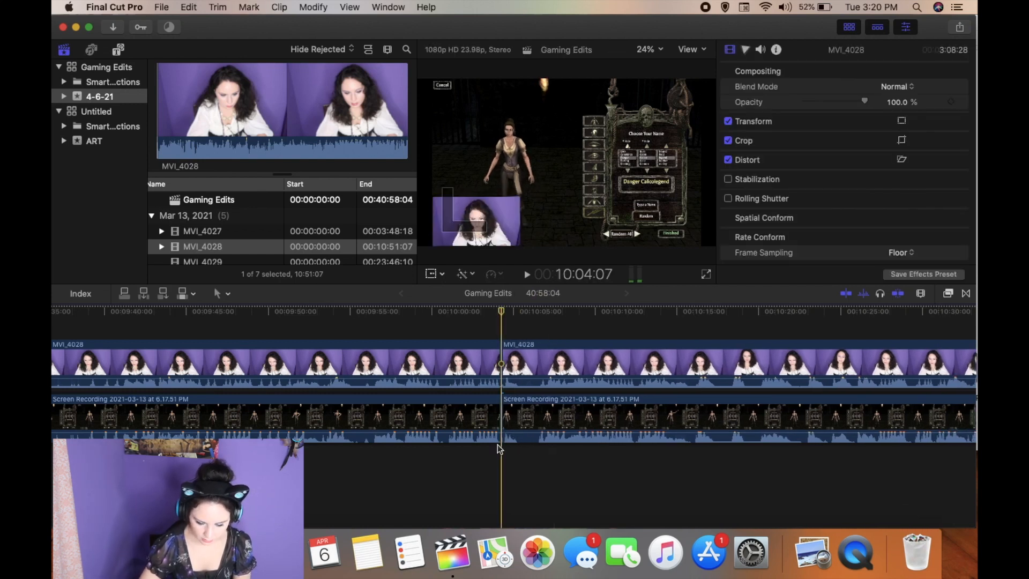
{"action": "key", "text": "space"}
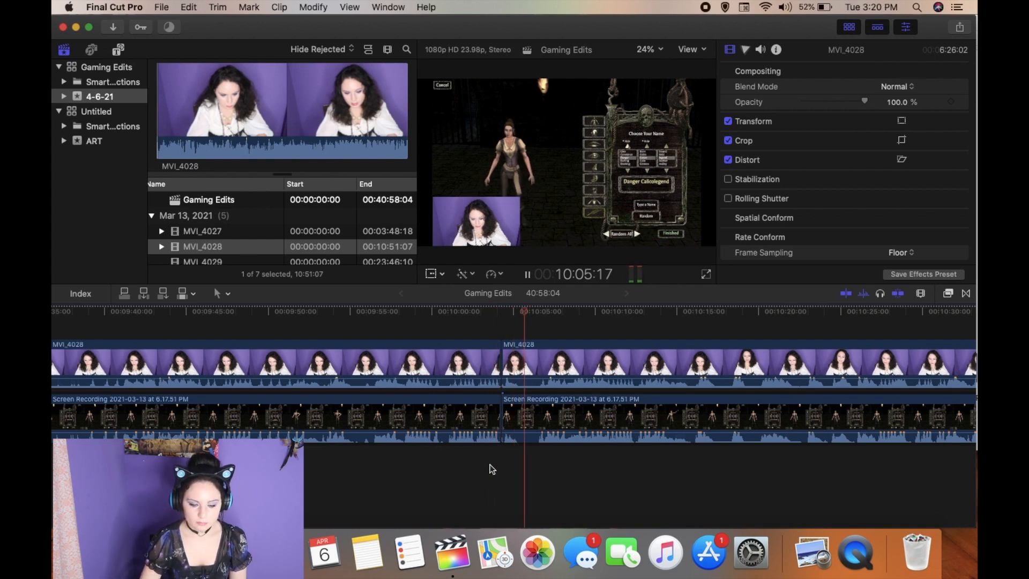
{"action": "key", "text": "space"}
Step: Lower the audio of the MVI_4028 section before the 10:04 cut to -∞ dB and look back along it to about 3:45
{"action": "left_click_drag", "start_coordinate": [432, 379], "coordinate": [430, 398]}
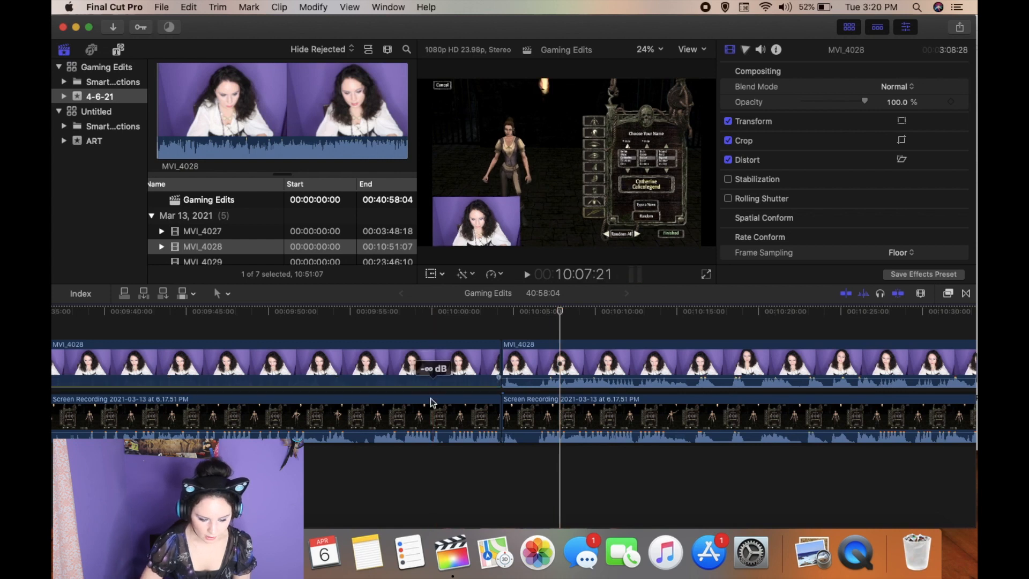
{"action": "scroll", "coordinate": [430, 399], "scroll_direction": "left", "scroll_amount": 8}
{"action": "scroll", "coordinate": [430, 398], "scroll_direction": "left", "scroll_amount": 15}
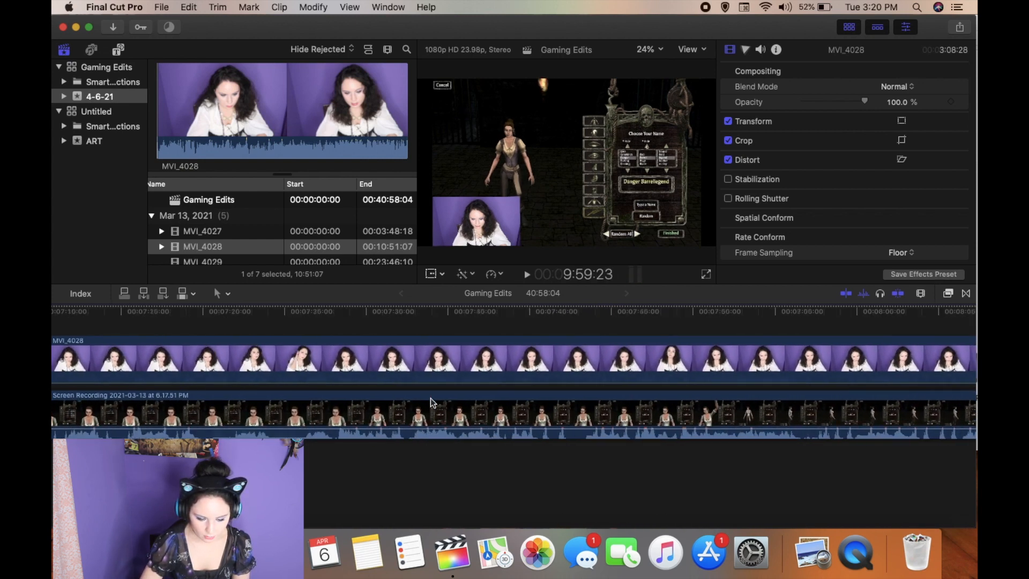
{"action": "scroll", "coordinate": [430, 398], "scroll_direction": "left", "scroll_amount": 15}
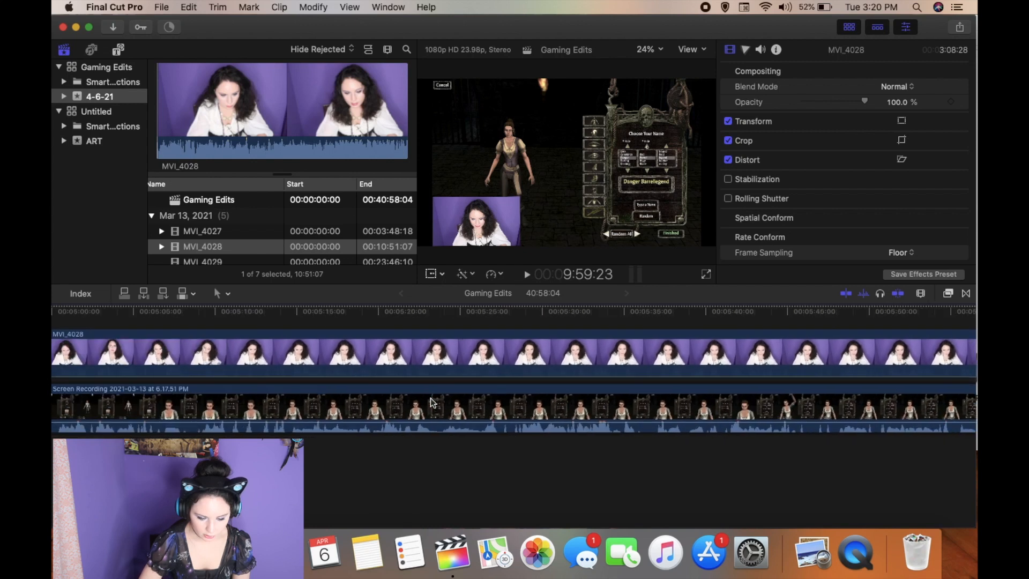
{"action": "scroll", "coordinate": [430, 398], "scroll_direction": "left", "scroll_amount": 10}
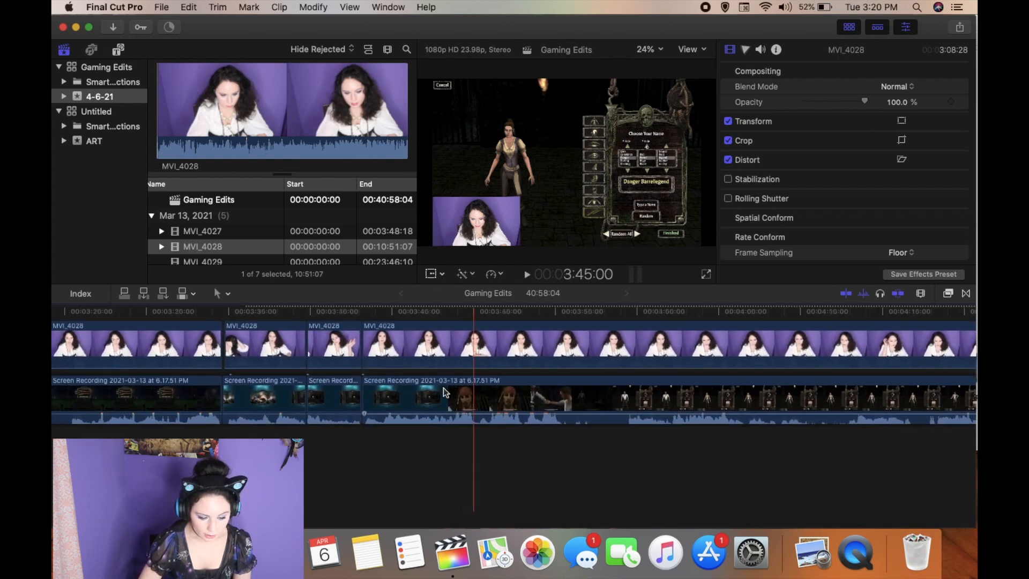
Step: Add the MVI_4029 clip above the screen recording, directly after the end of MVI_4028 at about 13:13
{"action": "scroll", "coordinate": [443, 388], "scroll_direction": "right", "scroll_amount": 20}
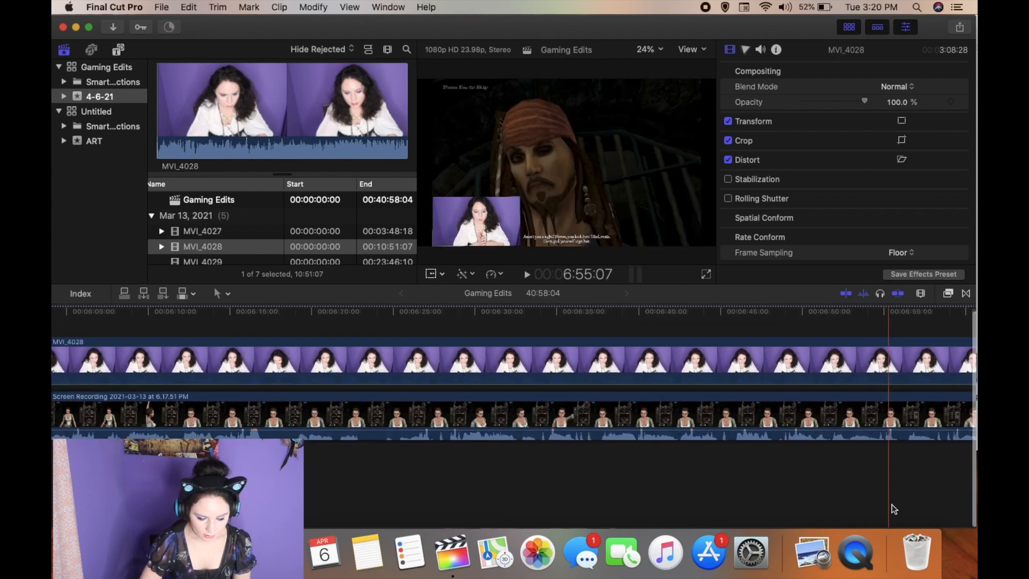
{"action": "key", "text": "space"}
{"action": "scroll", "coordinate": [901, 481], "scroll_direction": "right", "scroll_amount": 18}
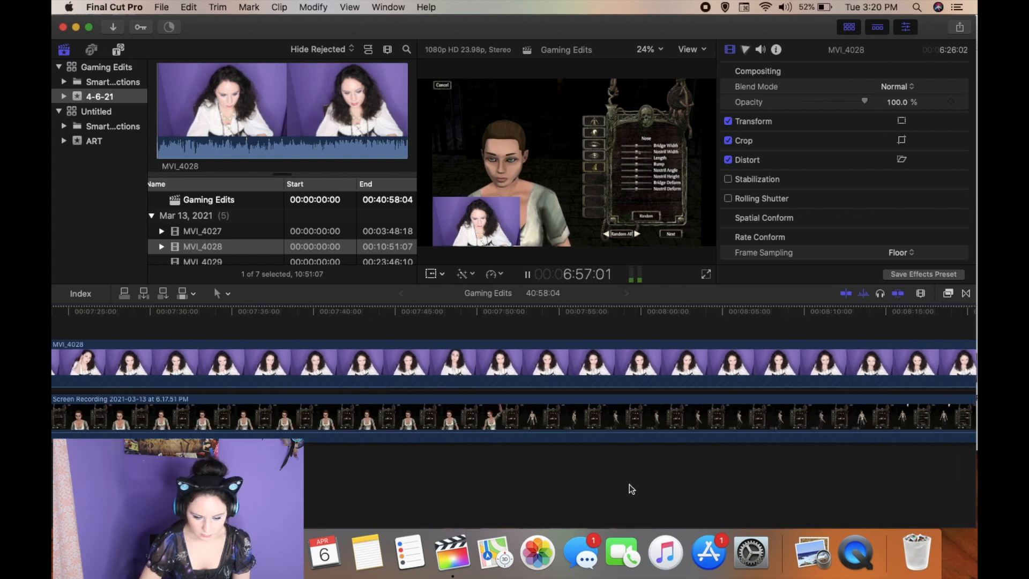
{"action": "scroll", "coordinate": [629, 484], "scroll_direction": "right", "scroll_amount": 20}
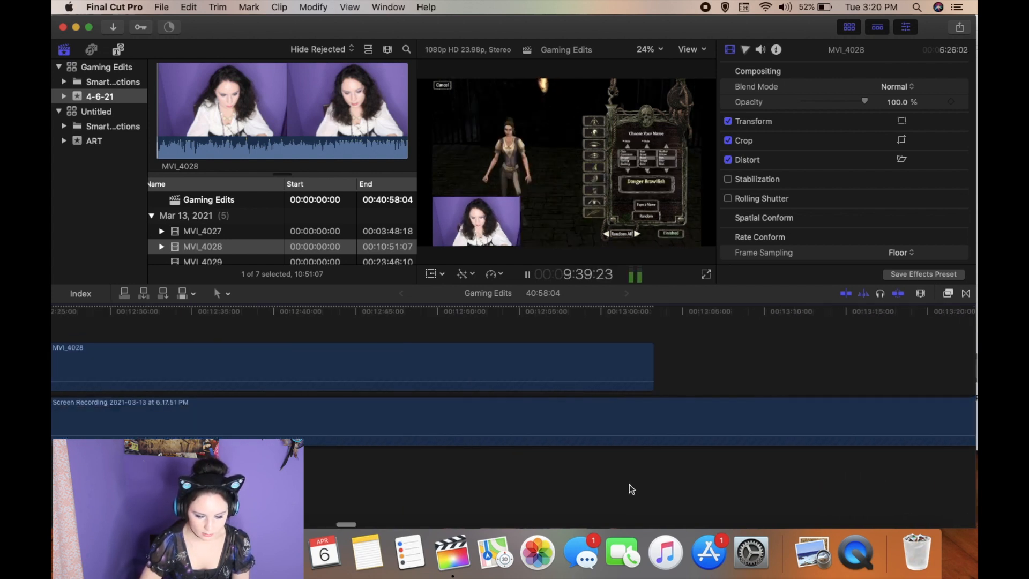
{"action": "scroll", "coordinate": [629, 484], "scroll_direction": "left", "scroll_amount": 12}
{"action": "scroll", "coordinate": [629, 484], "scroll_direction": "right", "scroll_amount": 1}
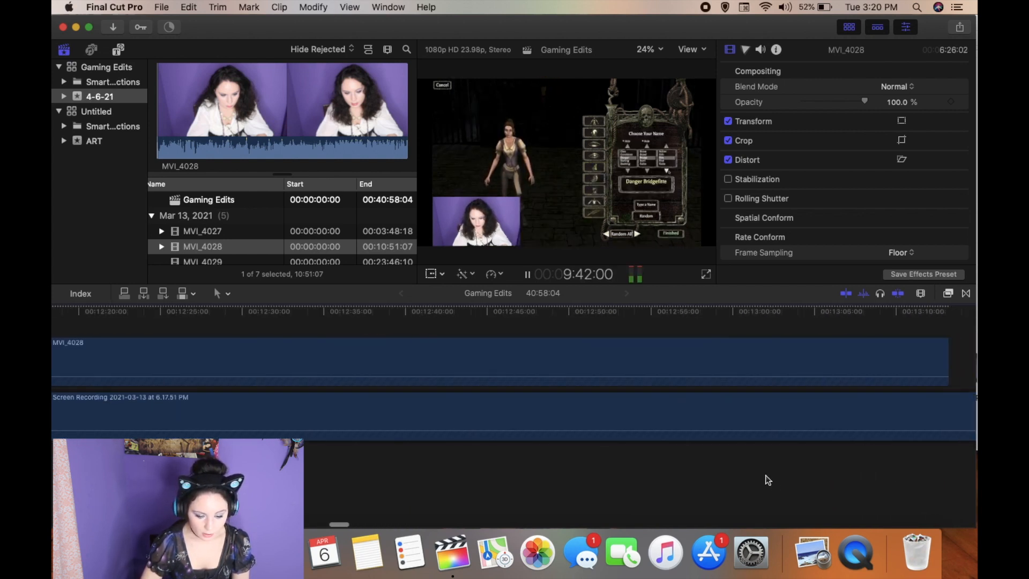
{"action": "left_click", "coordinate": [773, 480]}
{"action": "scroll", "coordinate": [774, 481], "scroll_direction": "right", "scroll_amount": 5}
{"action": "left_click", "coordinate": [546, 478]}
{"action": "key", "text": "space"}
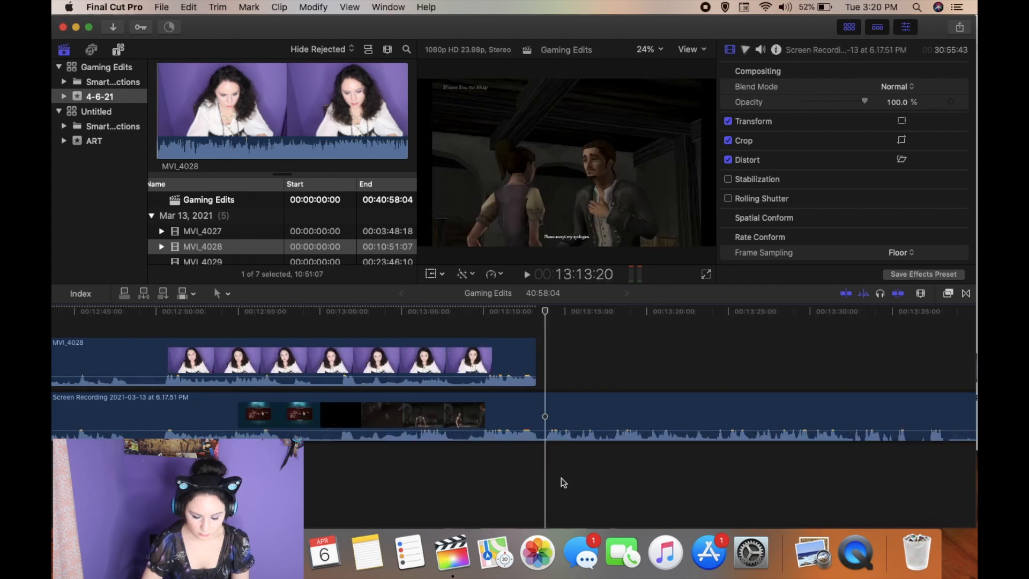
{"action": "scroll", "coordinate": [227, 239], "scroll_direction": "down", "scroll_amount": 3}
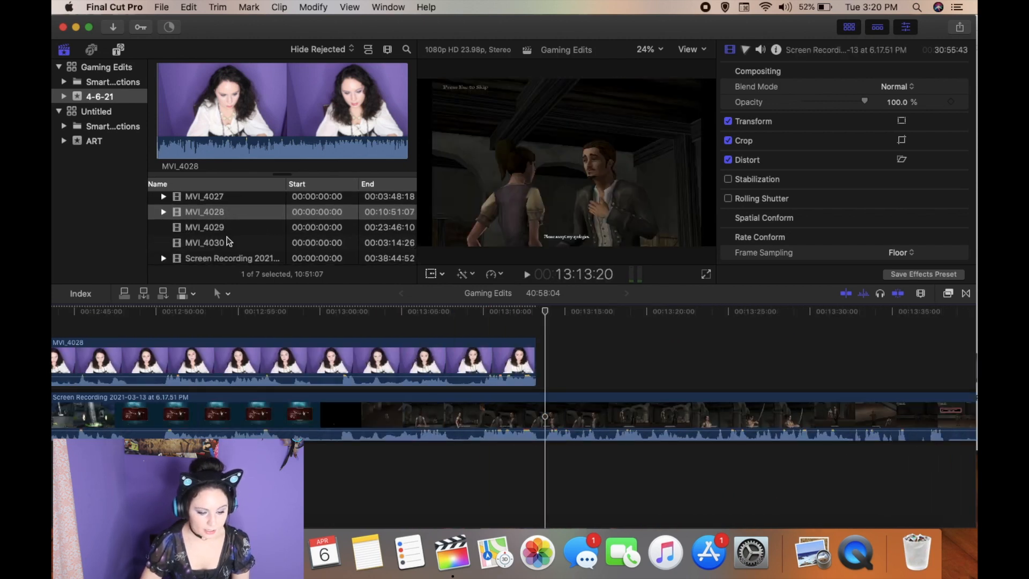
{"action": "left_click_drag", "start_coordinate": [204, 228], "coordinate": [541, 362]}
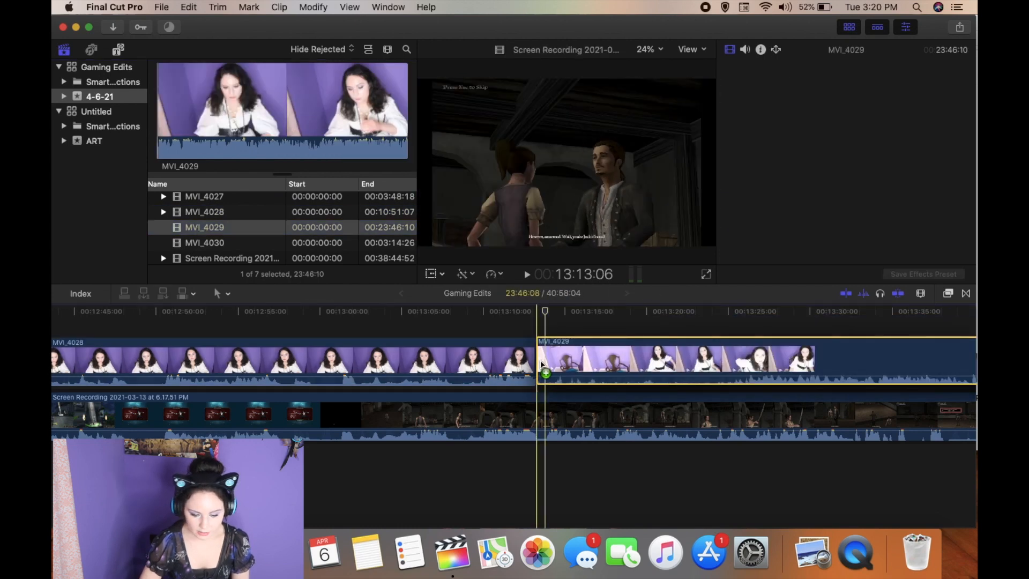
Step: Copy the picture-in-picture attributes of MVI_4028 and paste them onto the MVI_4029 clip
{"action": "left_click", "coordinate": [432, 274]}
{"action": "left_click", "coordinate": [454, 354]}
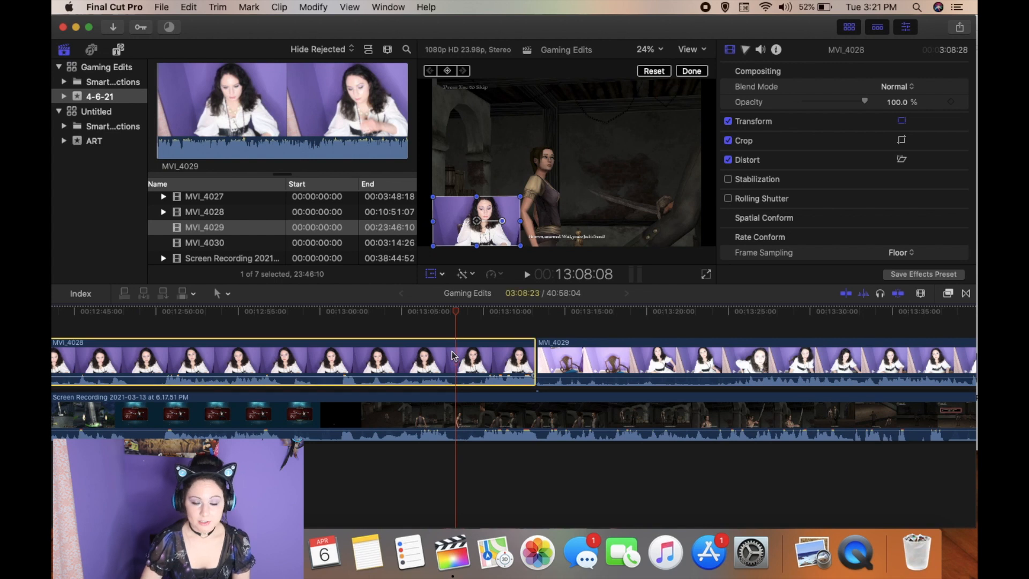
{"action": "left_click", "coordinate": [161, 7]}
{"action": "mouse_move", "coordinate": [193, 9]}
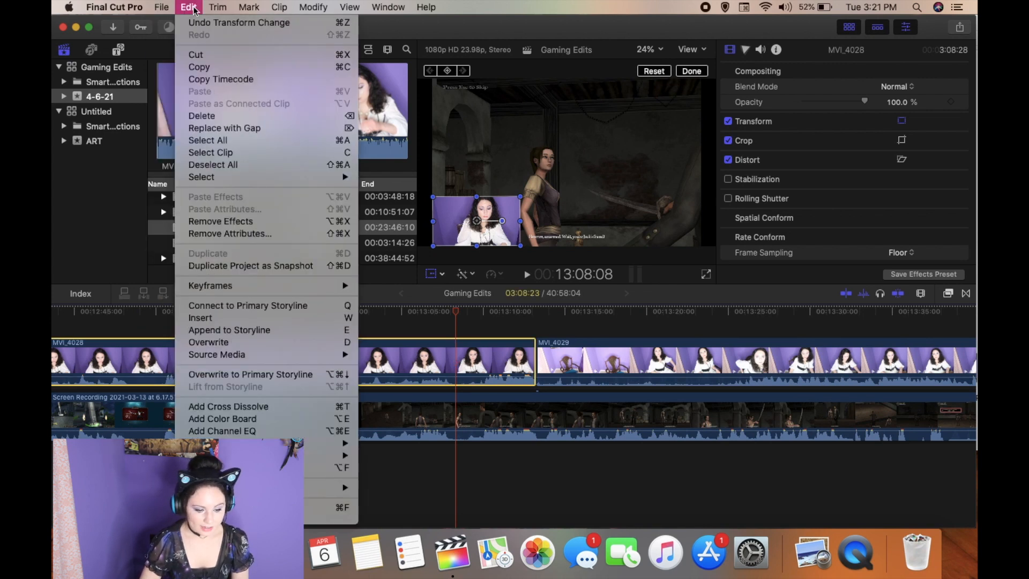
{"action": "left_click", "coordinate": [200, 66]}
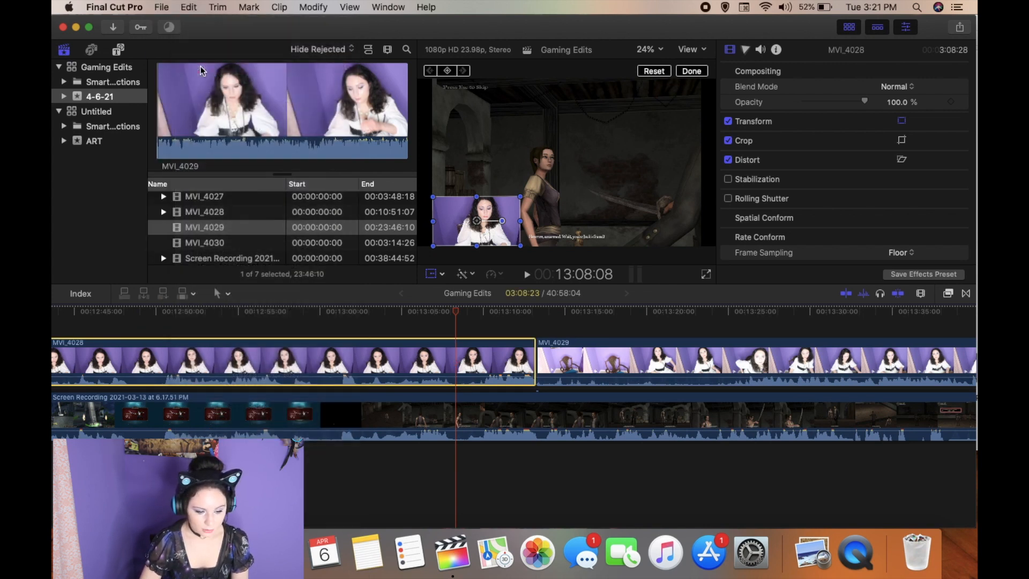
{"action": "left_click", "coordinate": [611, 336]}
{"action": "left_click", "coordinate": [600, 357]}
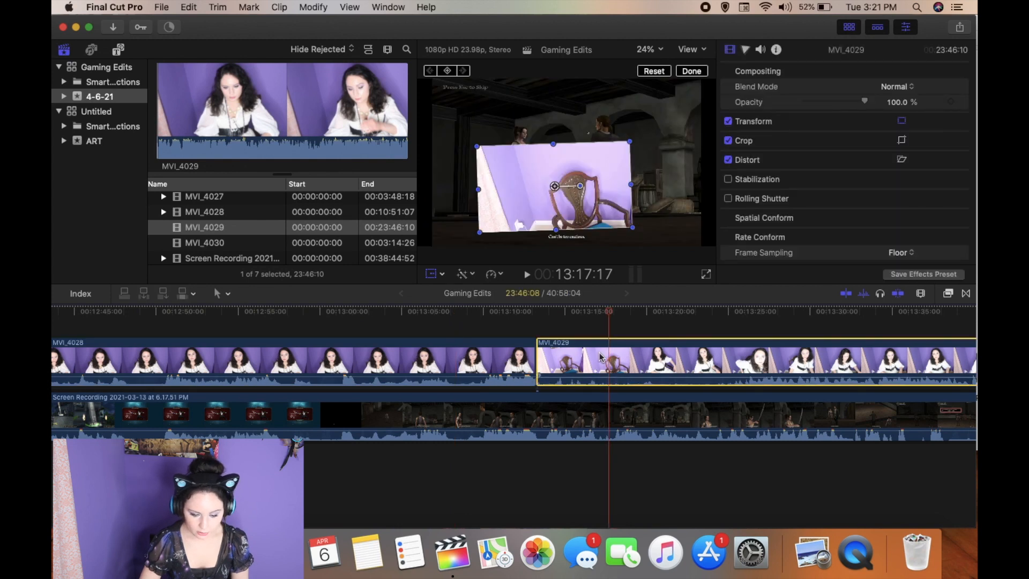
{"action": "left_click", "coordinate": [189, 7]}
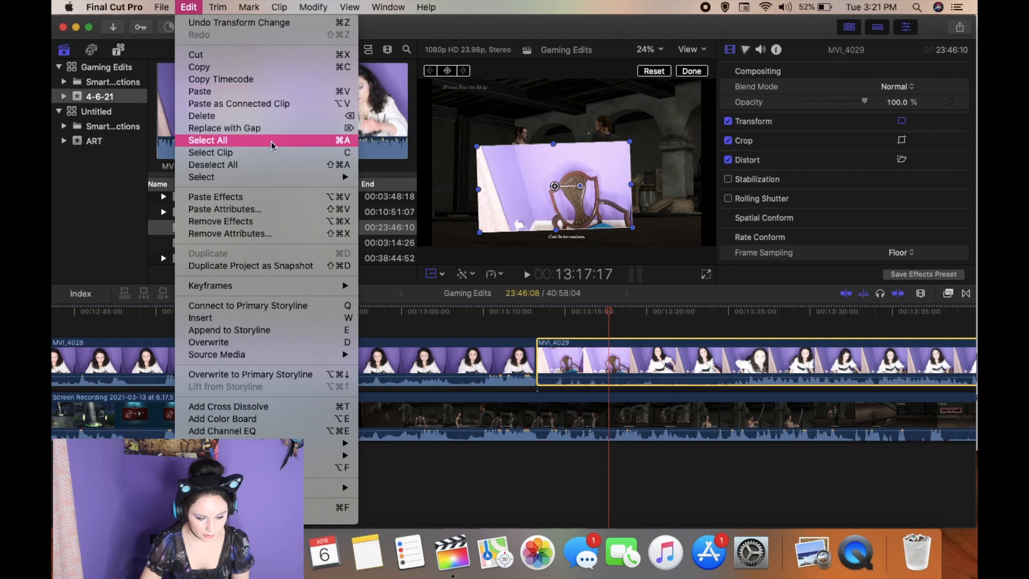
{"action": "left_click", "coordinate": [225, 209]}
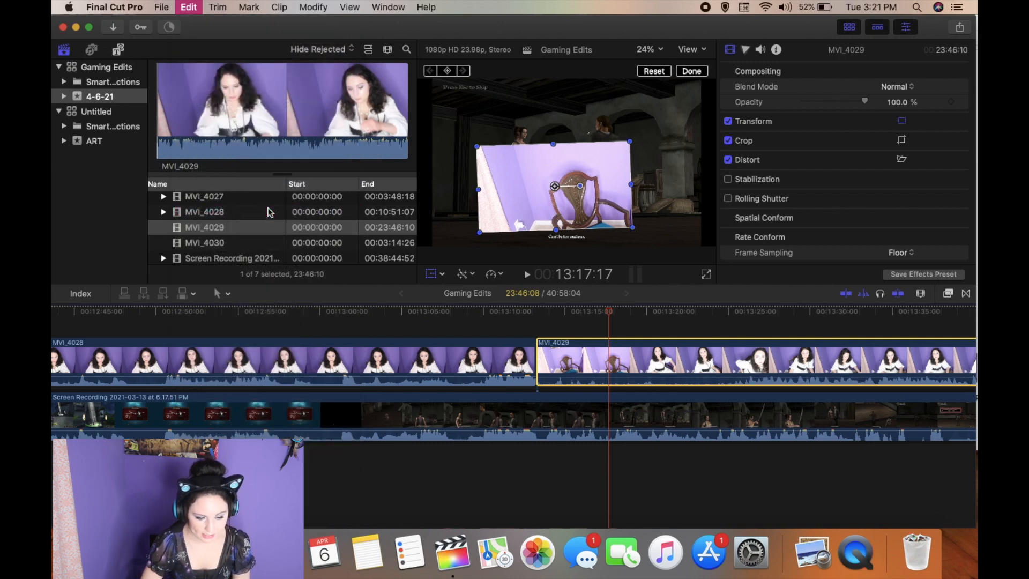
{"action": "left_click", "coordinate": [629, 375]}
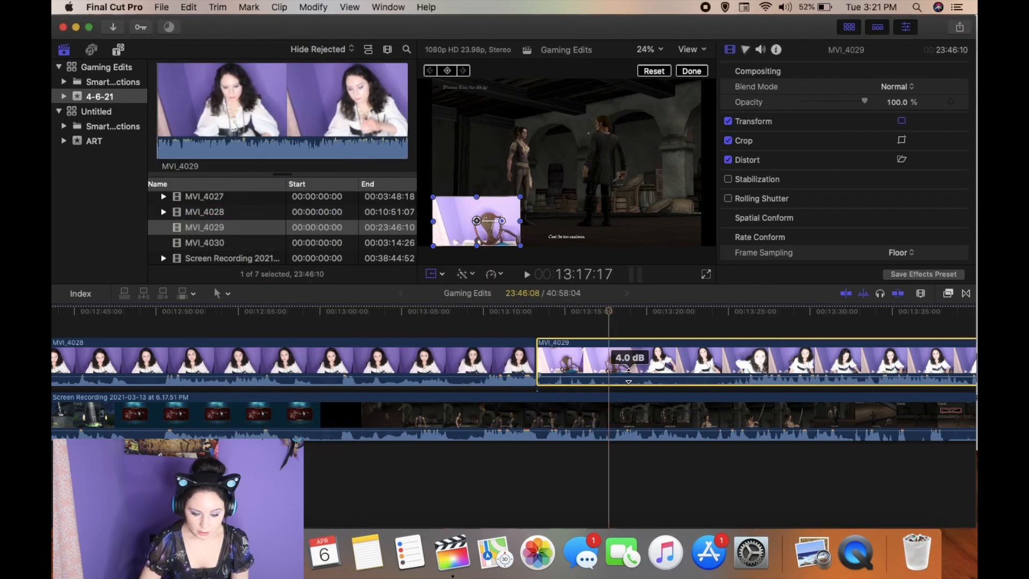
Step: Play the start of MVI_4029 from about 13:13 to check the face-camera overlay on the gameplay
{"action": "left_click", "coordinate": [526, 332]}
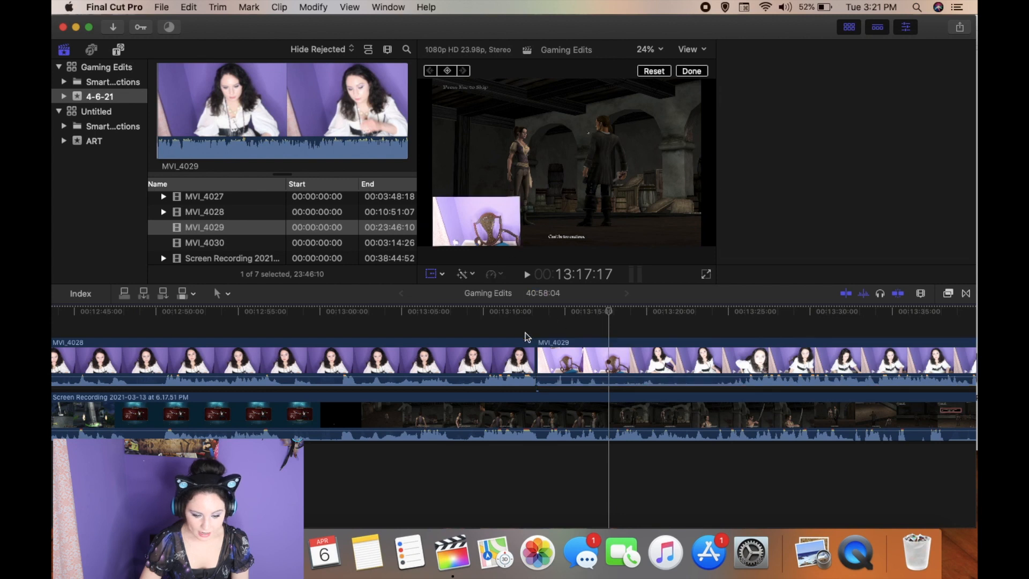
{"action": "left_click", "coordinate": [548, 335]}
{"action": "key", "text": "space"}
{"action": "left_click", "coordinate": [523, 332]}
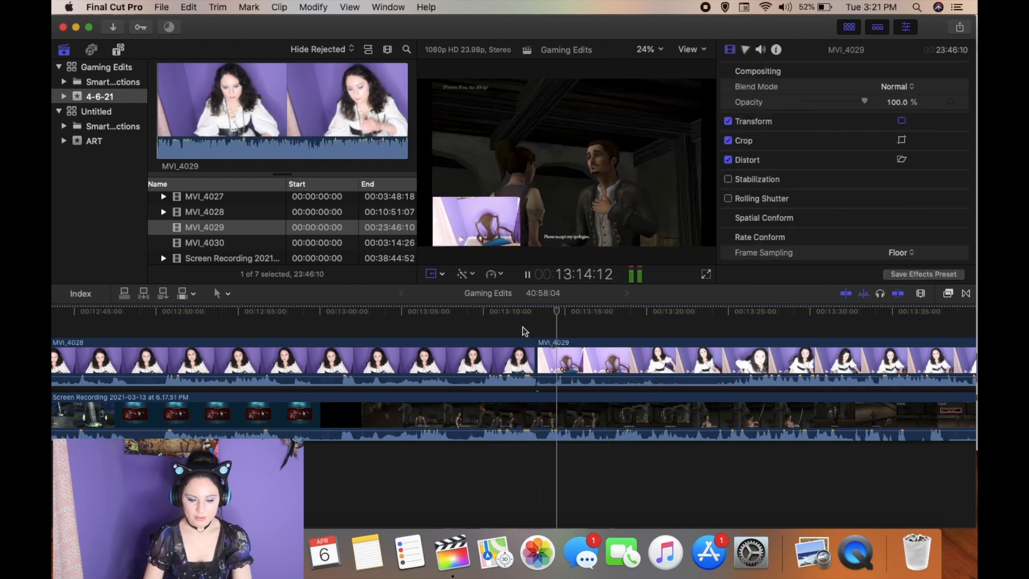
{"action": "key", "text": "space"}
{"action": "key", "text": "shift+t"}
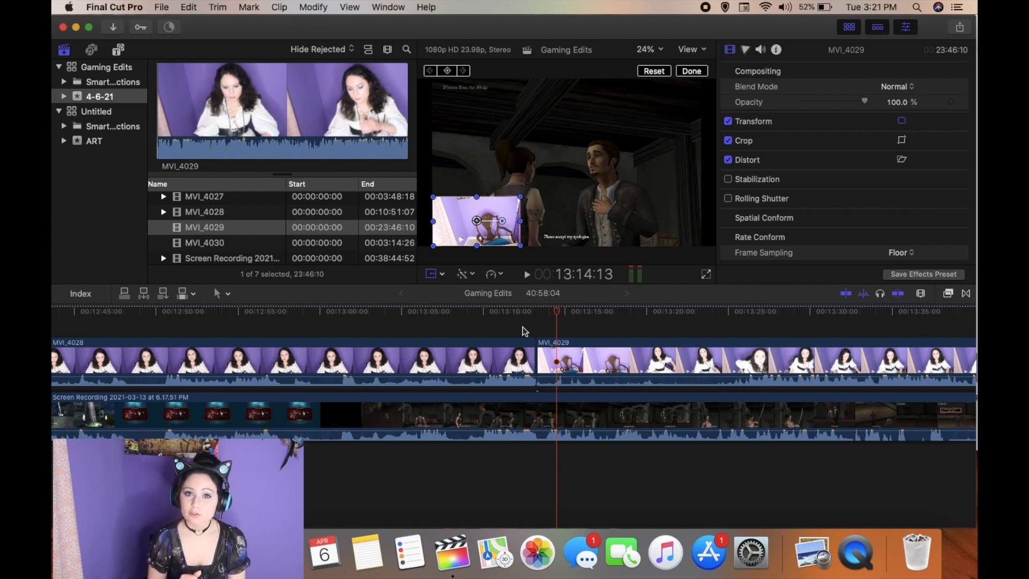
Step: Add the MVI_4030 clip above the screen recording, directly after the end of MVI_4029 at about 37:00
{"action": "scroll", "coordinate": [525, 331], "scroll_direction": "right", "scroll_amount": 15}
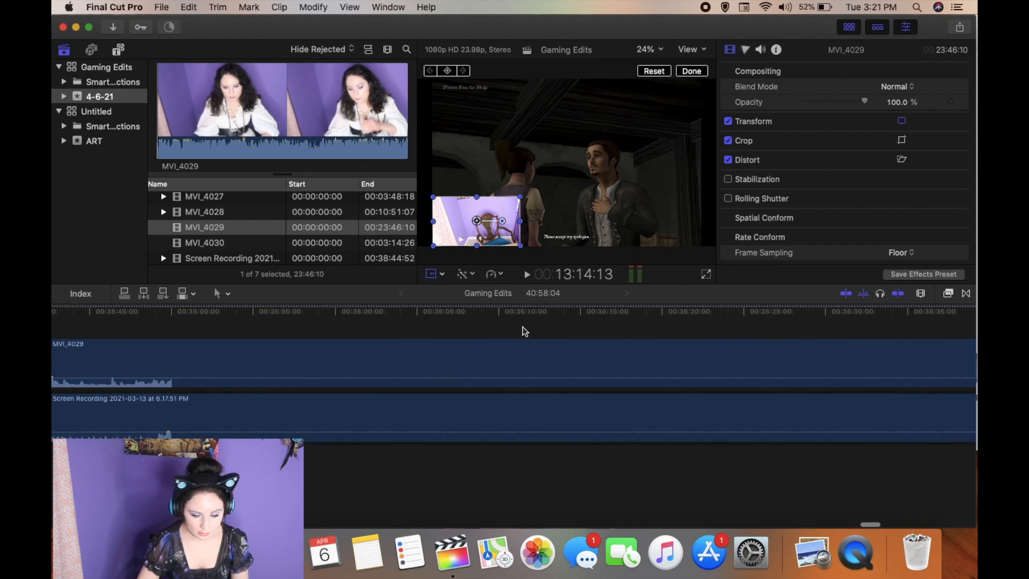
{"action": "scroll", "coordinate": [525, 332], "scroll_direction": "right", "scroll_amount": 10}
{"action": "scroll", "coordinate": [525, 331], "scroll_direction": "left", "scroll_amount": 5}
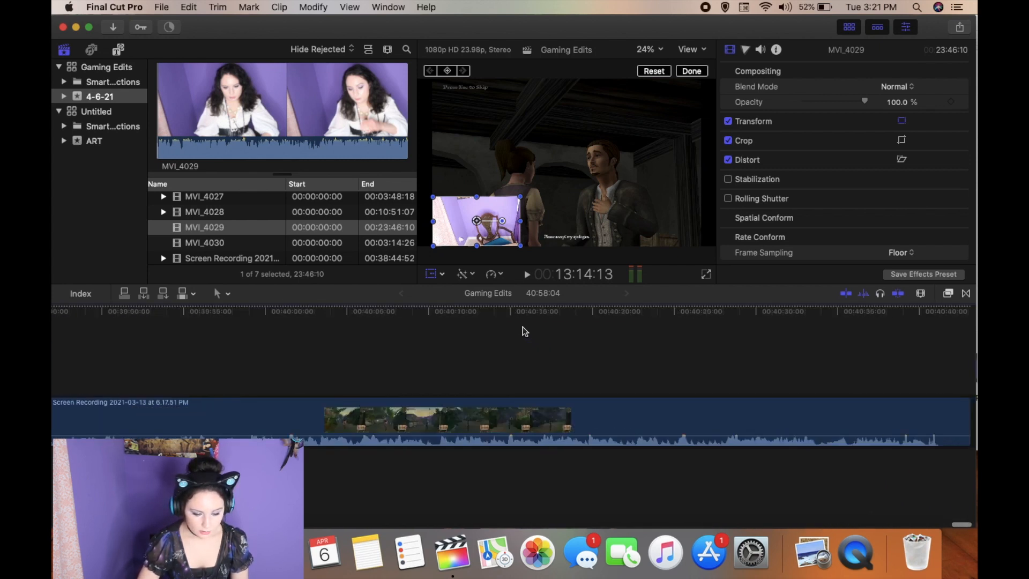
{"action": "scroll", "coordinate": [524, 331], "scroll_direction": "left", "scroll_amount": 8}
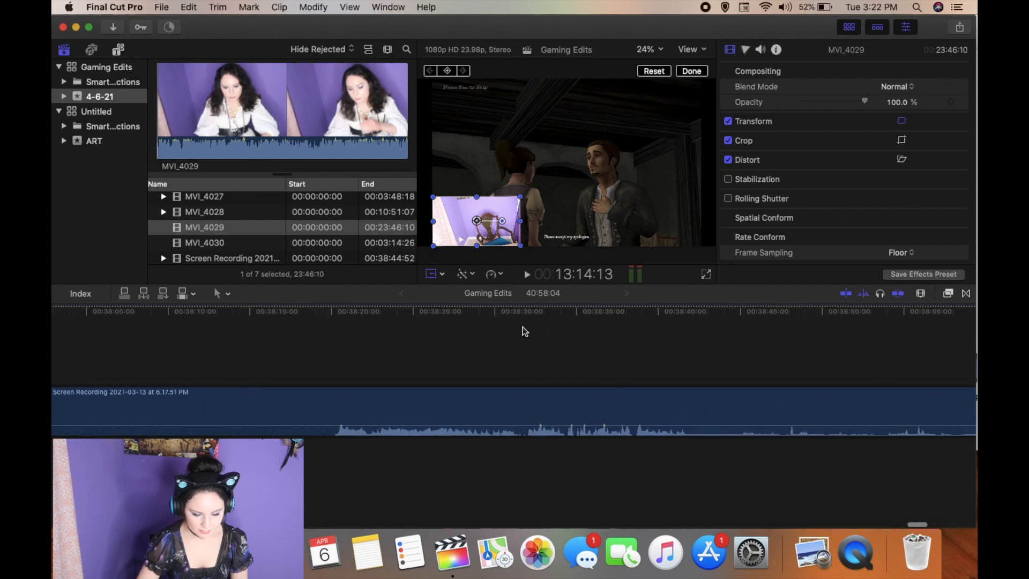
{"action": "scroll", "coordinate": [524, 331], "scroll_direction": "left", "scroll_amount": 6}
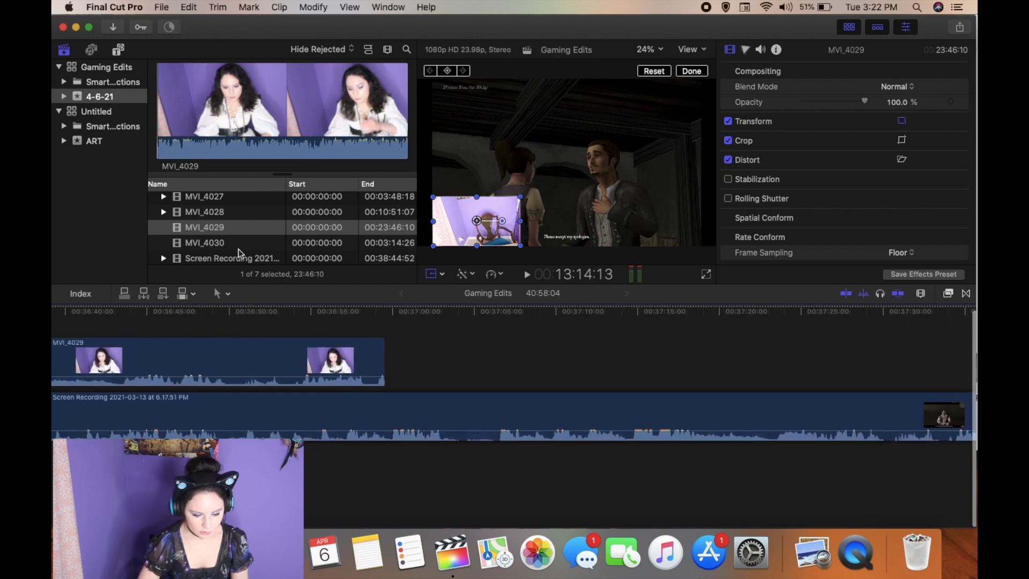
{"action": "left_click", "coordinate": [226, 243]}
{"action": "left_click_drag", "start_coordinate": [230, 244], "coordinate": [389, 374]}
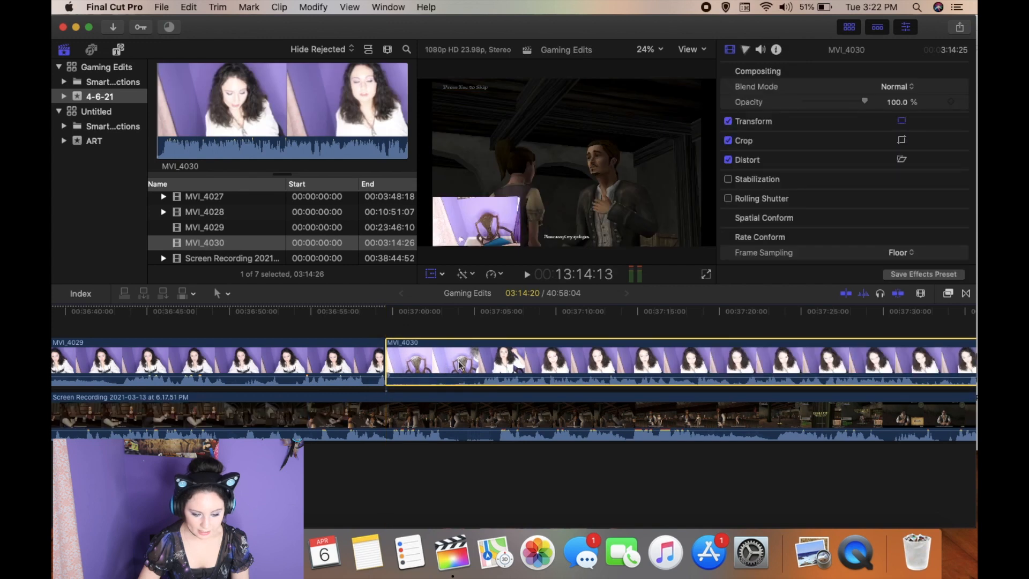
{"action": "left_click", "coordinate": [475, 367]}
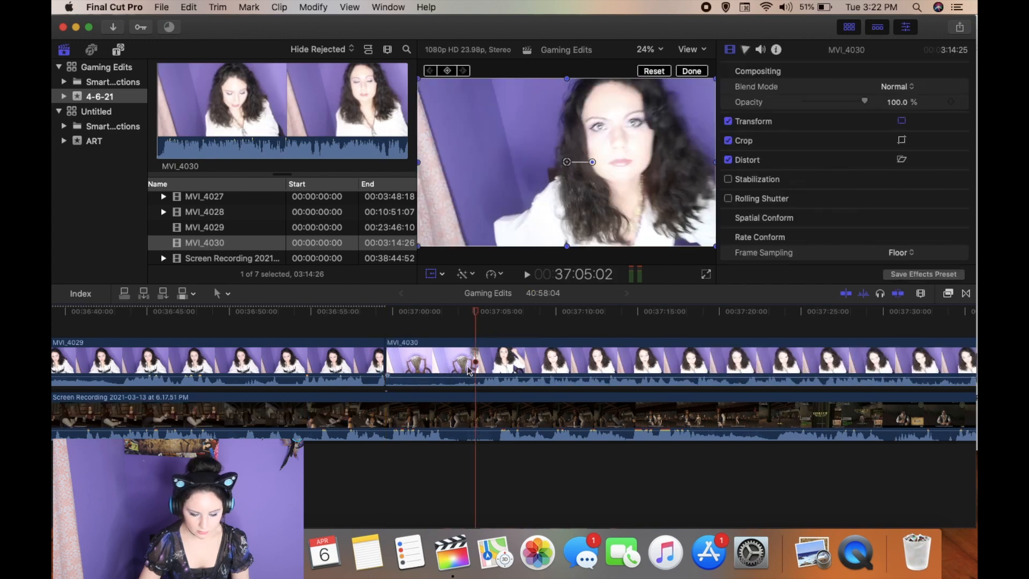
{"action": "left_click", "coordinate": [435, 274]}
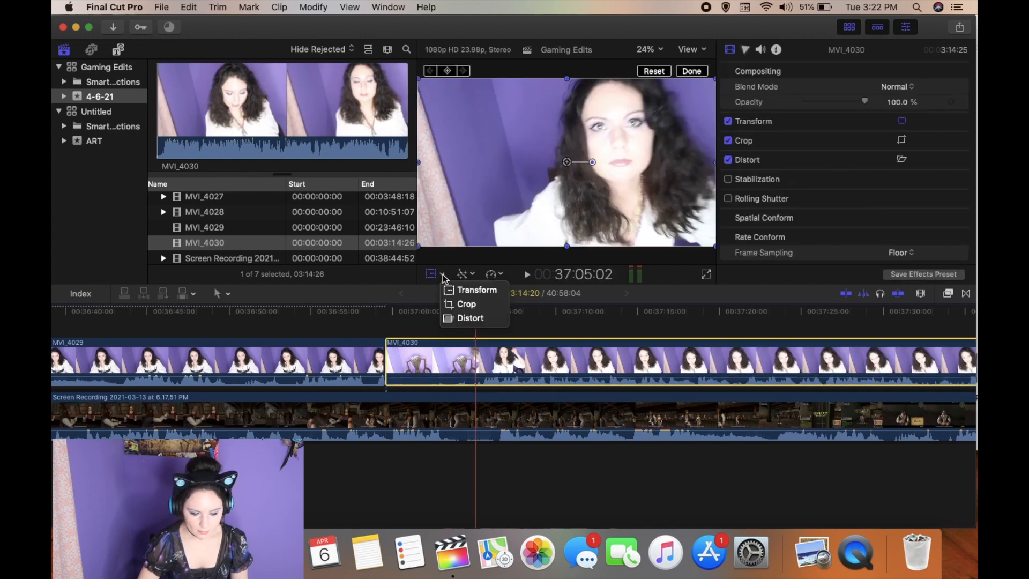
{"action": "left_click", "coordinate": [466, 291]}
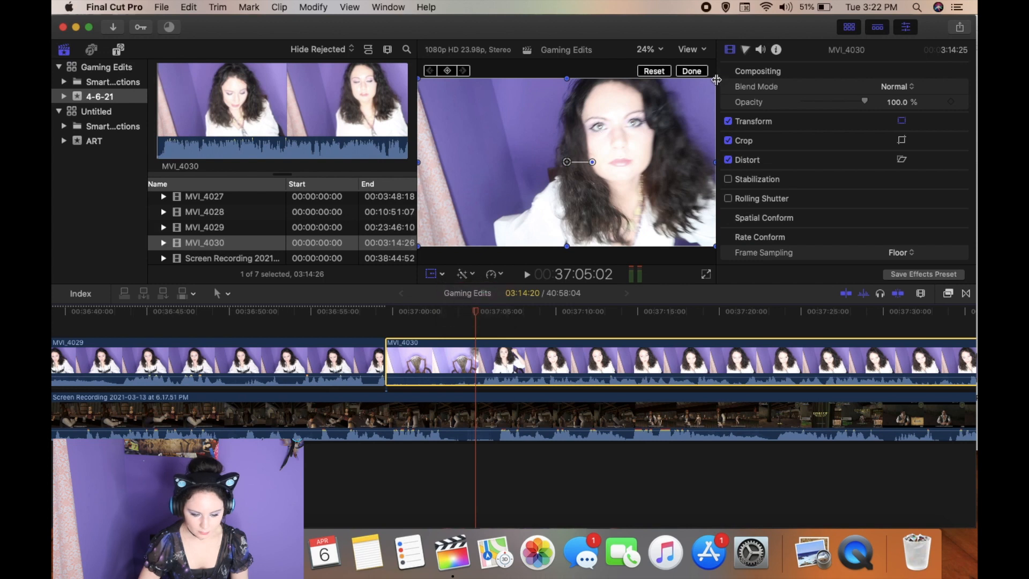
{"action": "left_click", "coordinate": [417, 353]}
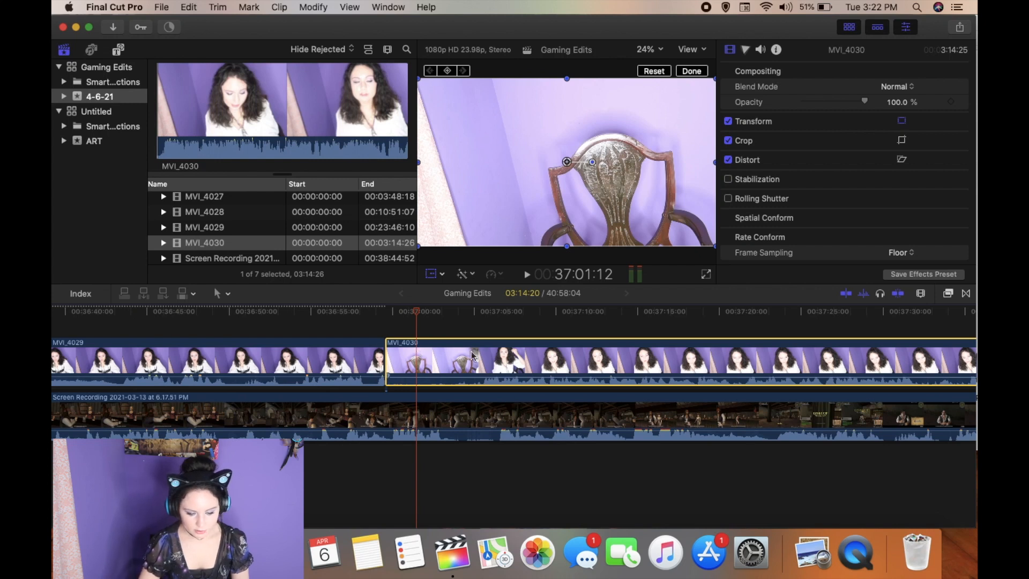
Step: Copy the attributes of MVI_4029 and paste them onto MVI_4030 to give it the same picture-in-picture placement
{"action": "left_click", "coordinate": [272, 355]}
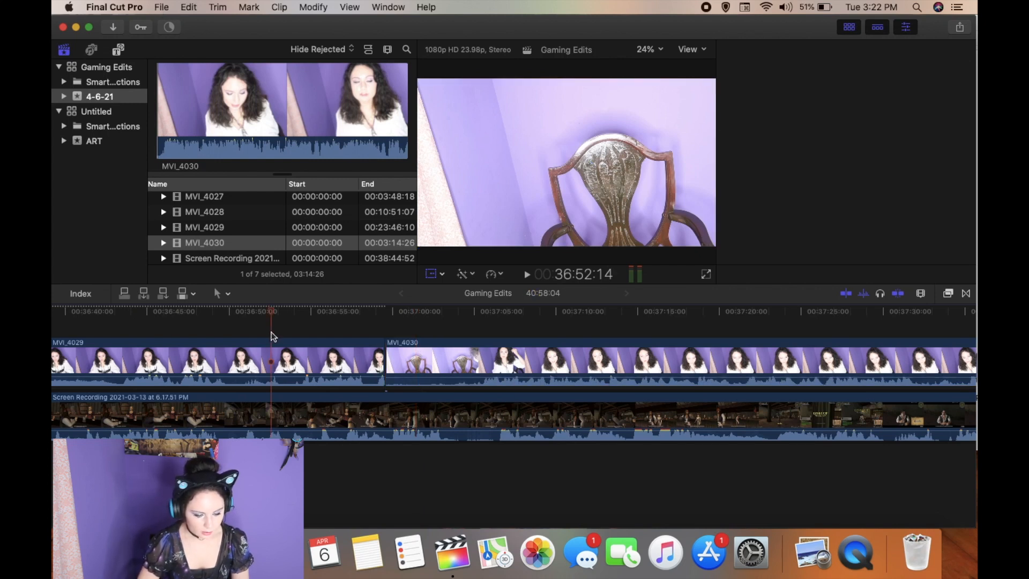
{"action": "right_click", "coordinate": [280, 366]}
{"action": "left_click", "coordinate": [189, 7]}
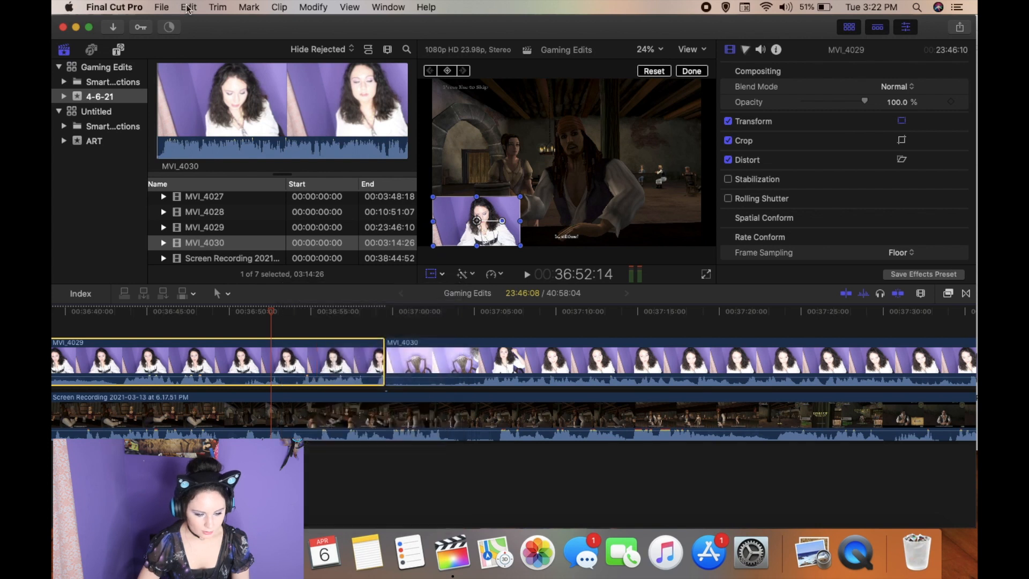
{"action": "left_click", "coordinate": [189, 7]}
{"action": "left_click", "coordinate": [226, 67]}
{"action": "left_click", "coordinate": [434, 323]}
{"action": "left_click", "coordinate": [434, 358]}
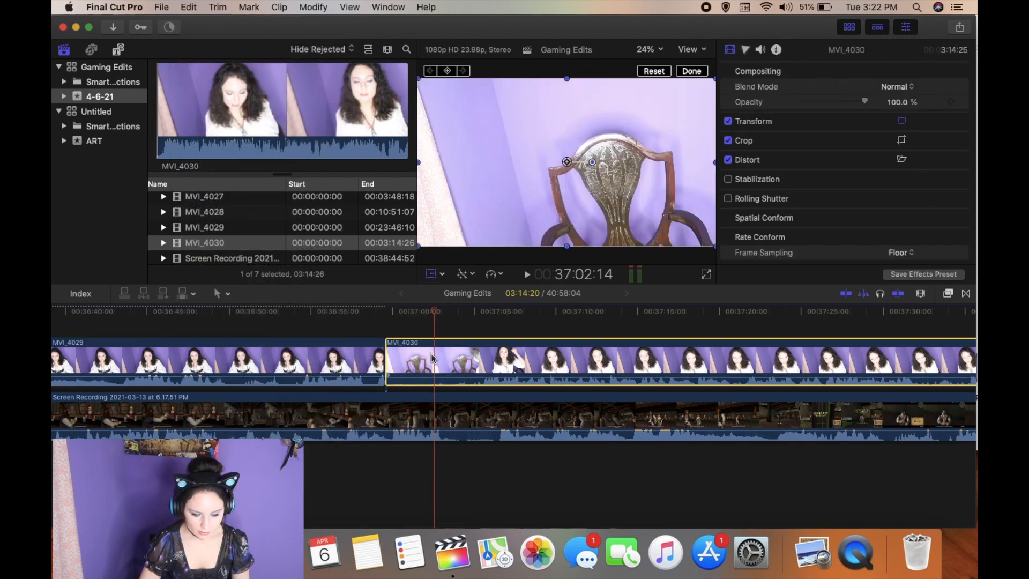
{"action": "left_click", "coordinate": [189, 7]}
{"action": "left_click", "coordinate": [225, 209]}
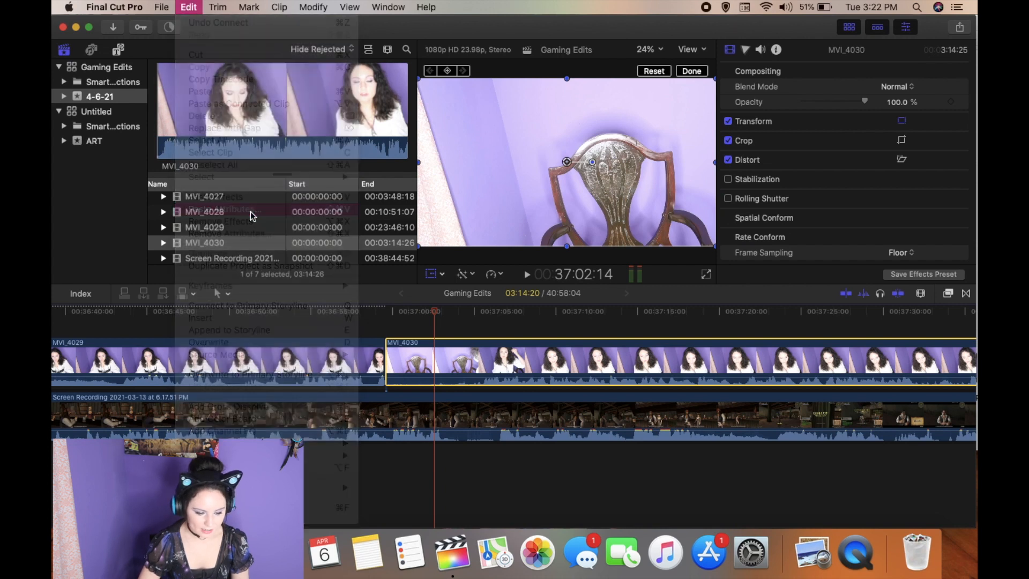
{"action": "left_click", "coordinate": [620, 377]}
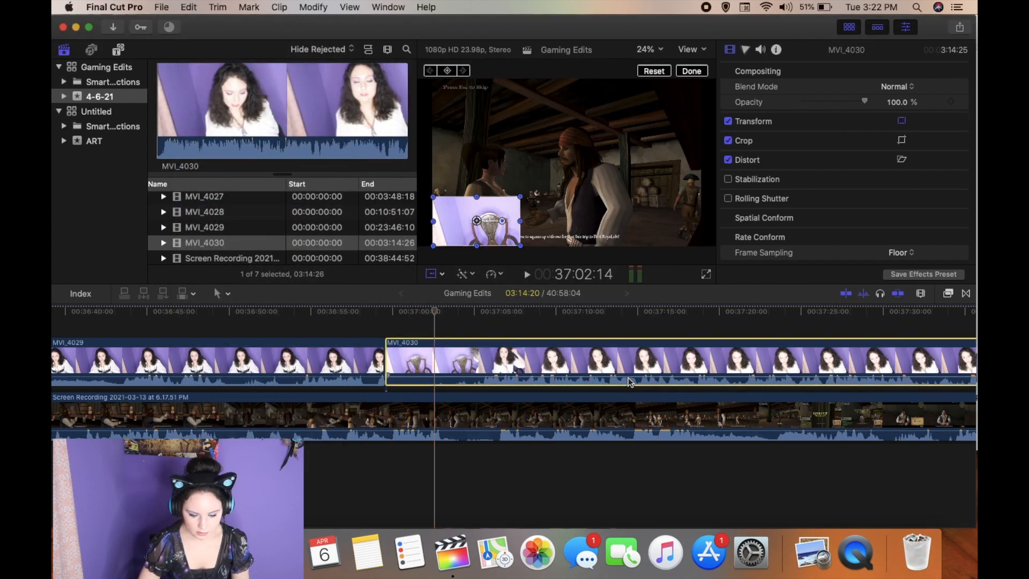